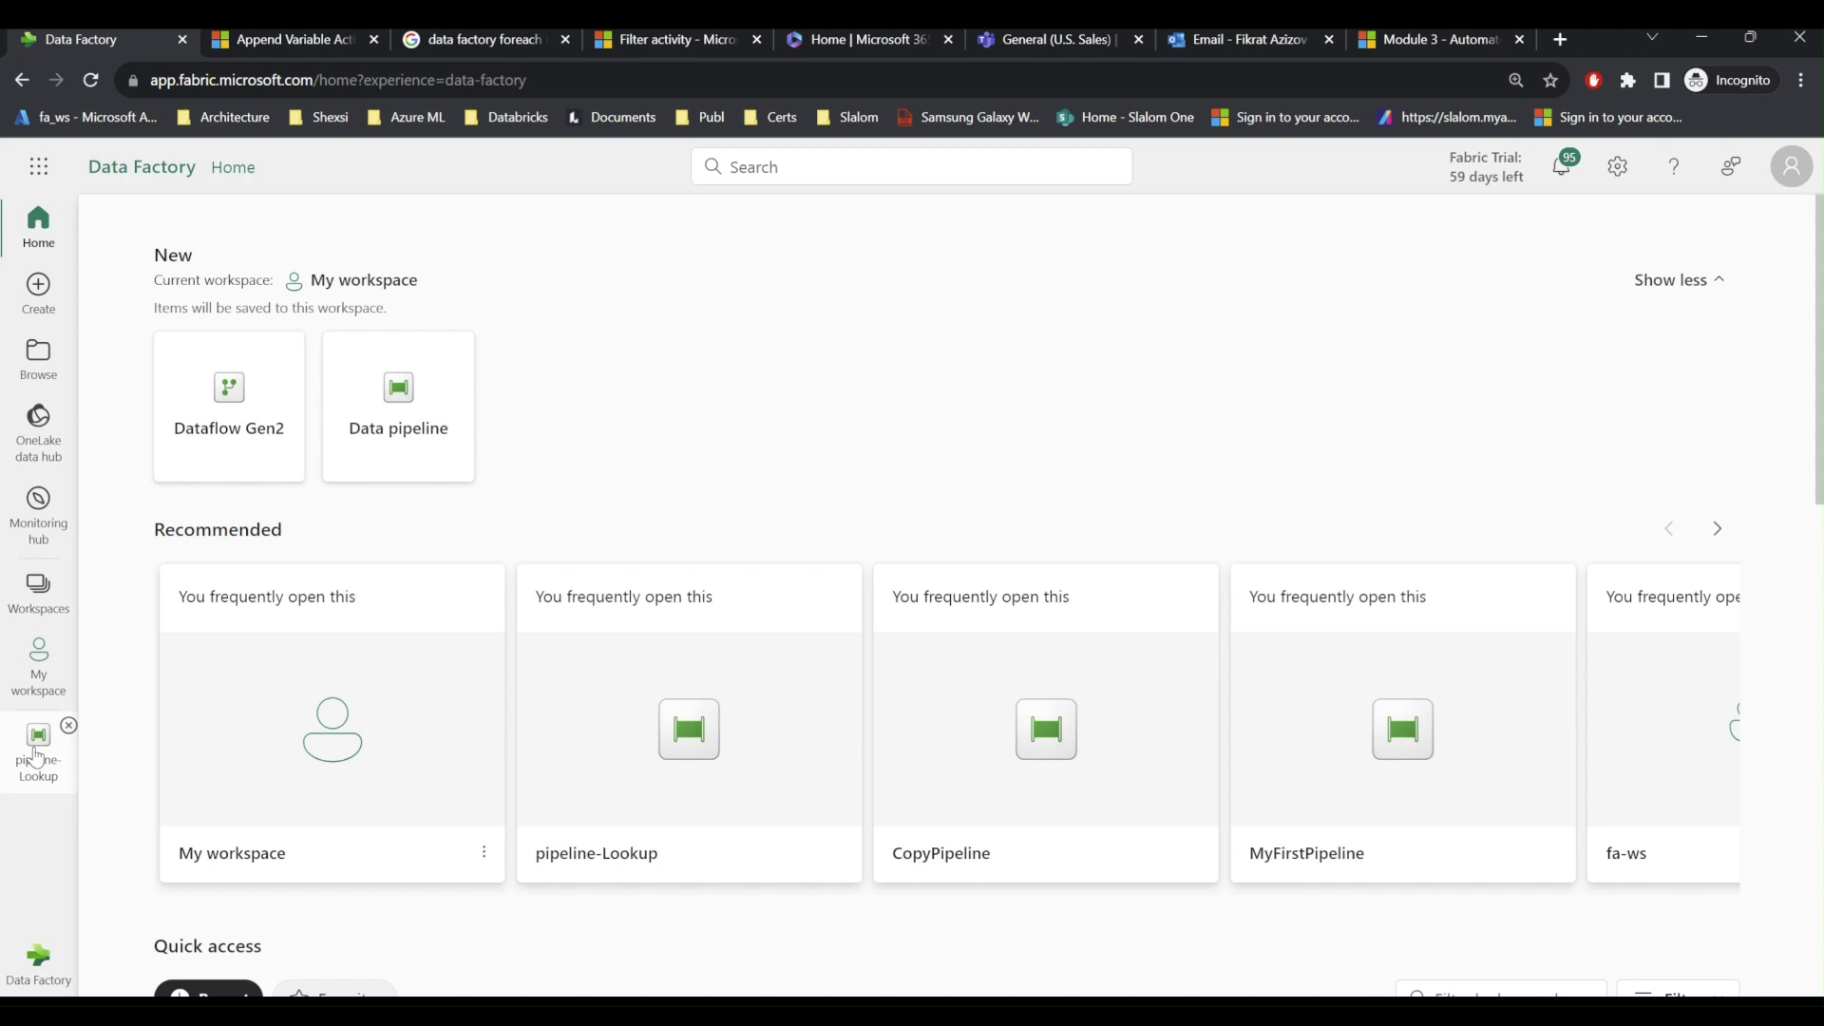
- Open the pipeline-Lookup item from the left navigation bar in the pipeline editor
click(35, 756)
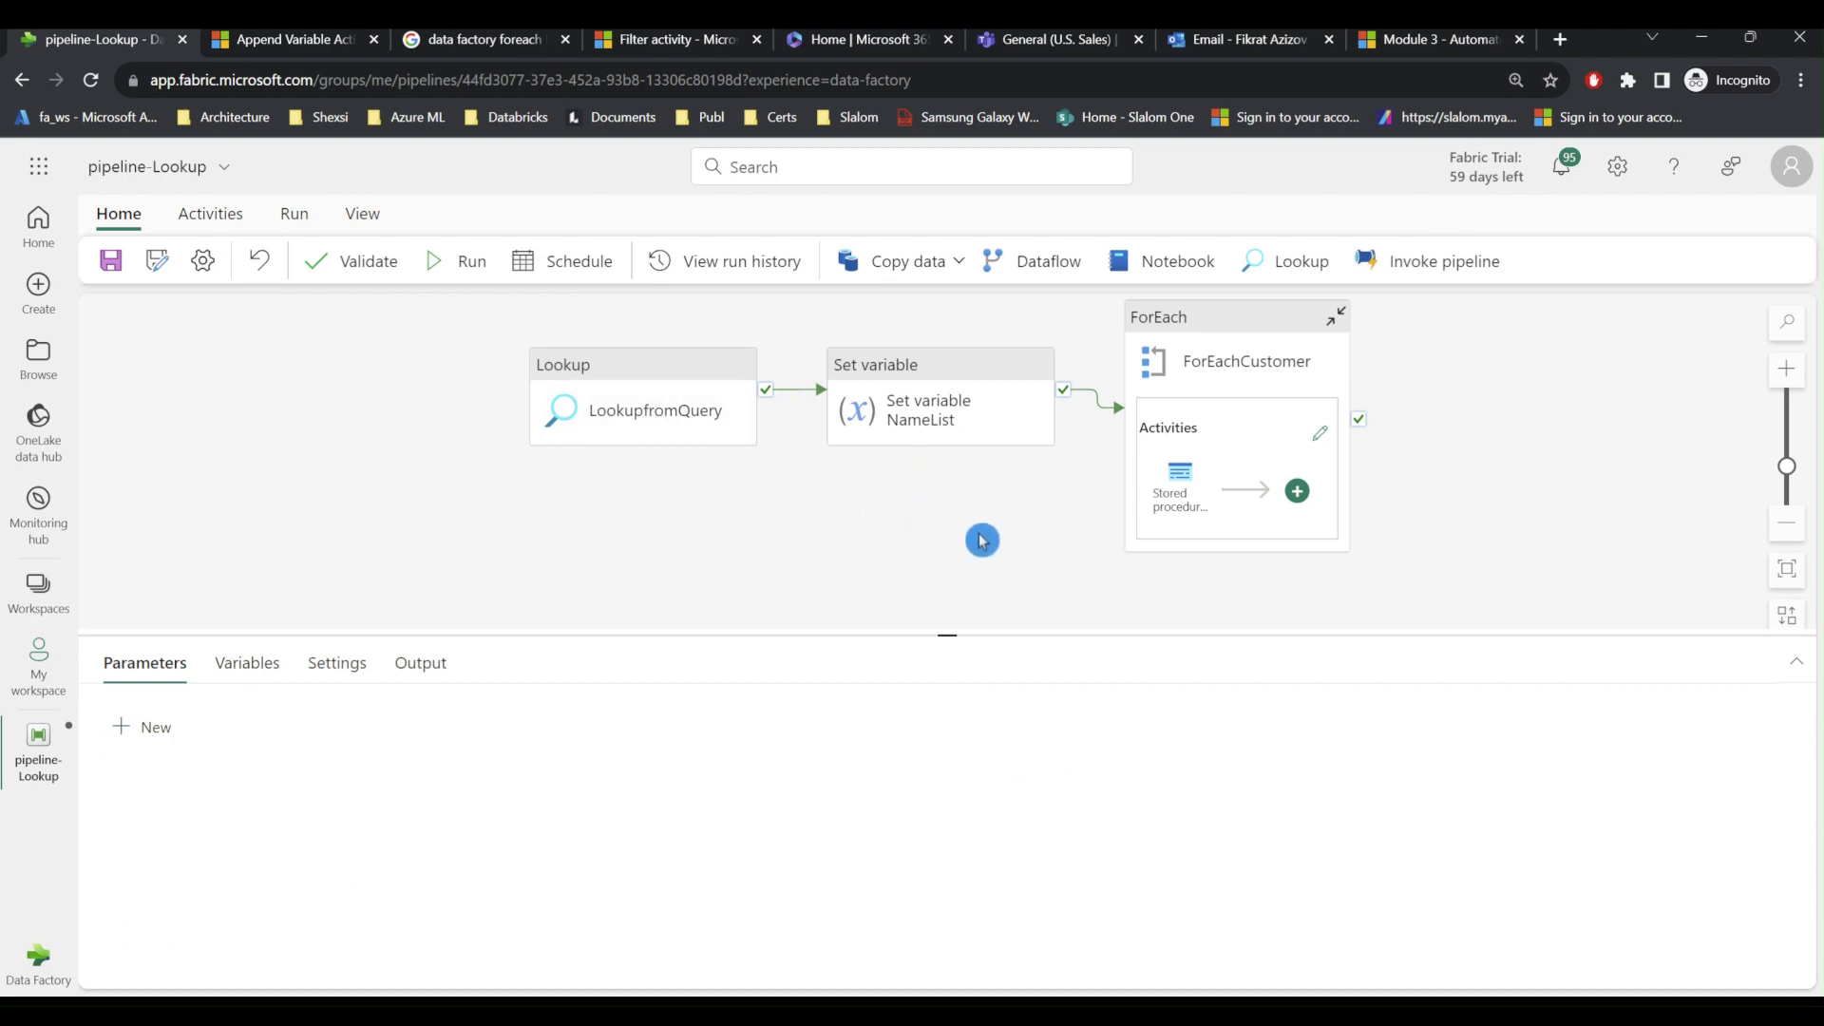
- Inspect the Lookup activity's query settings
drag(983, 541, 959, 566)
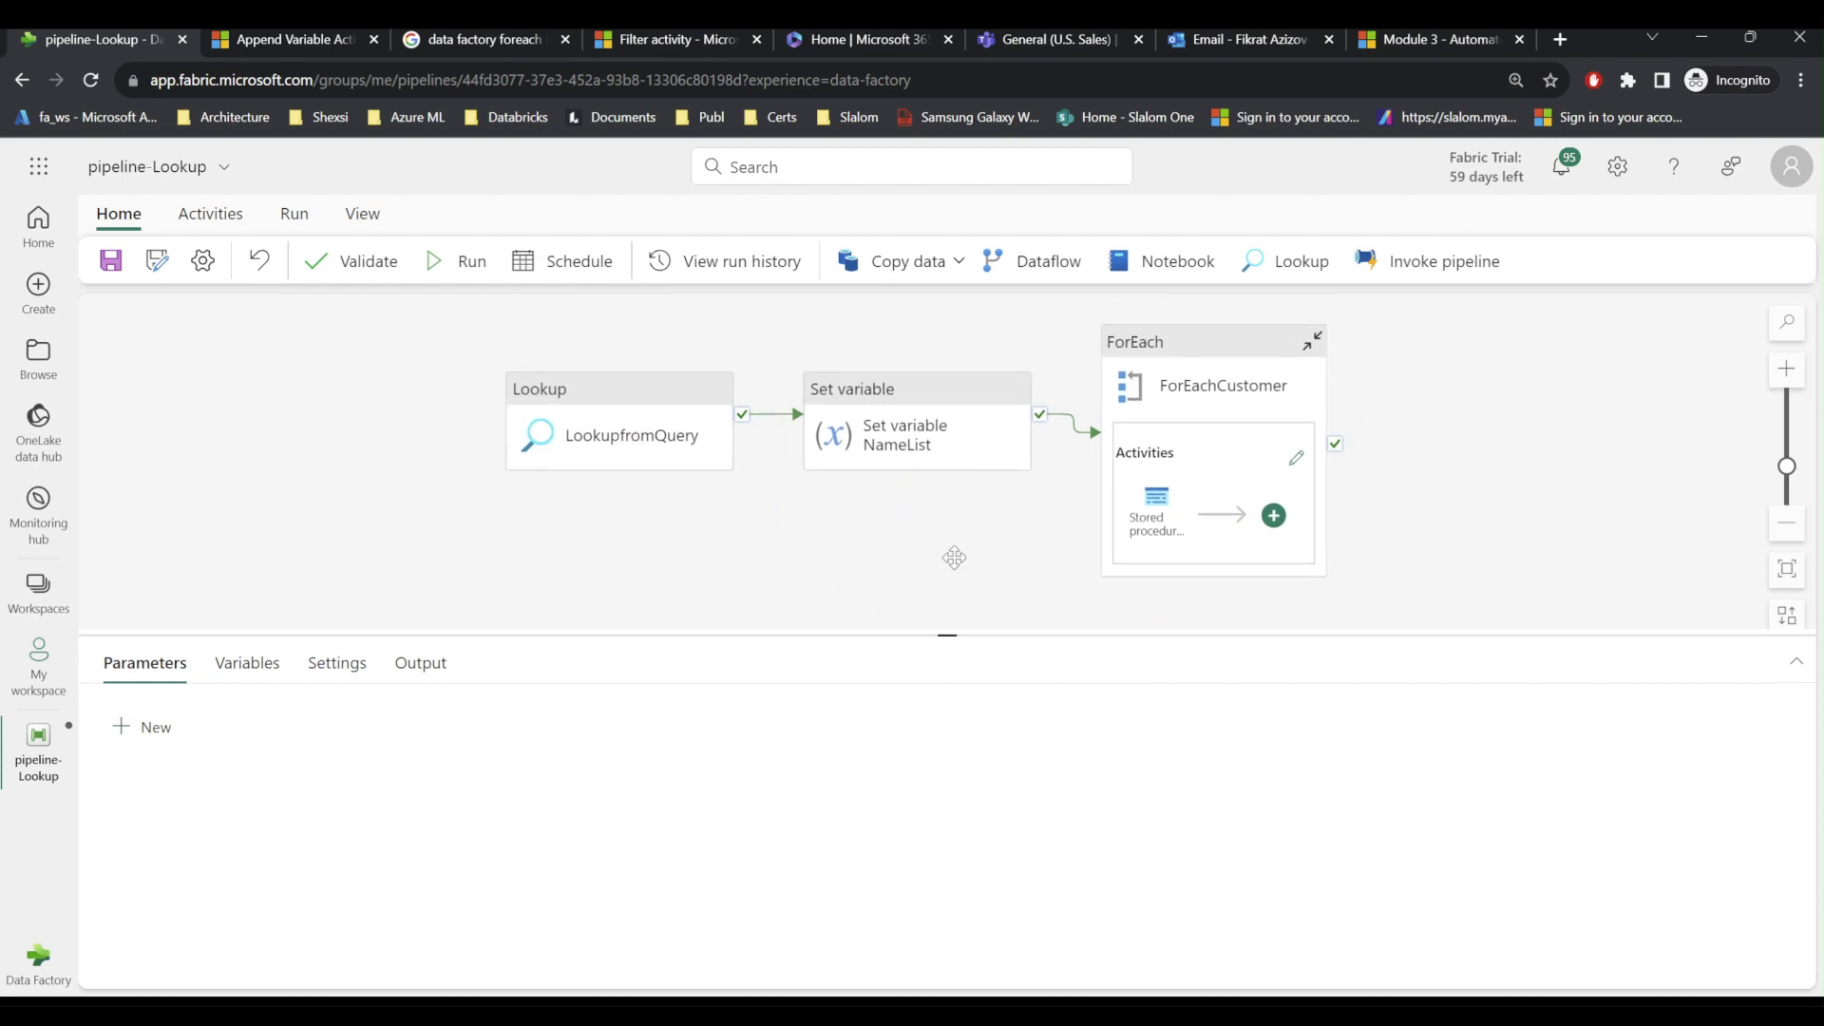
click(585, 398)
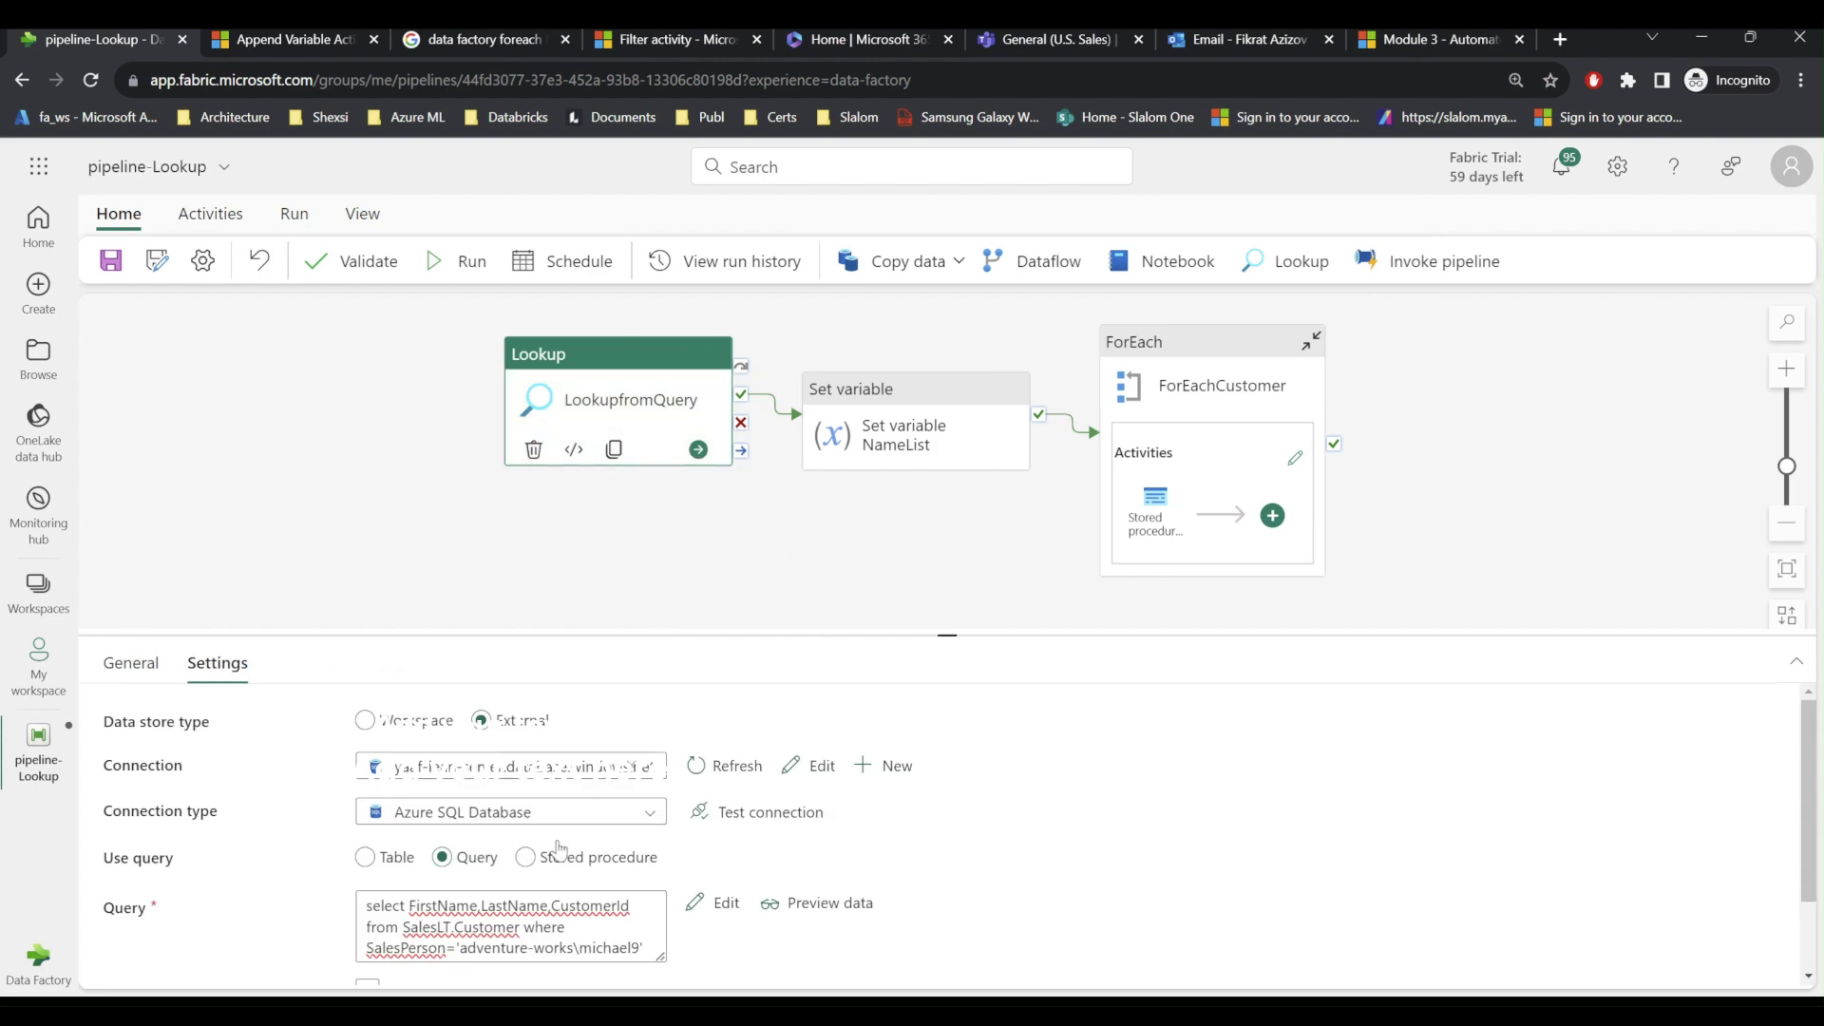
scroll(560, 849, down, 1)
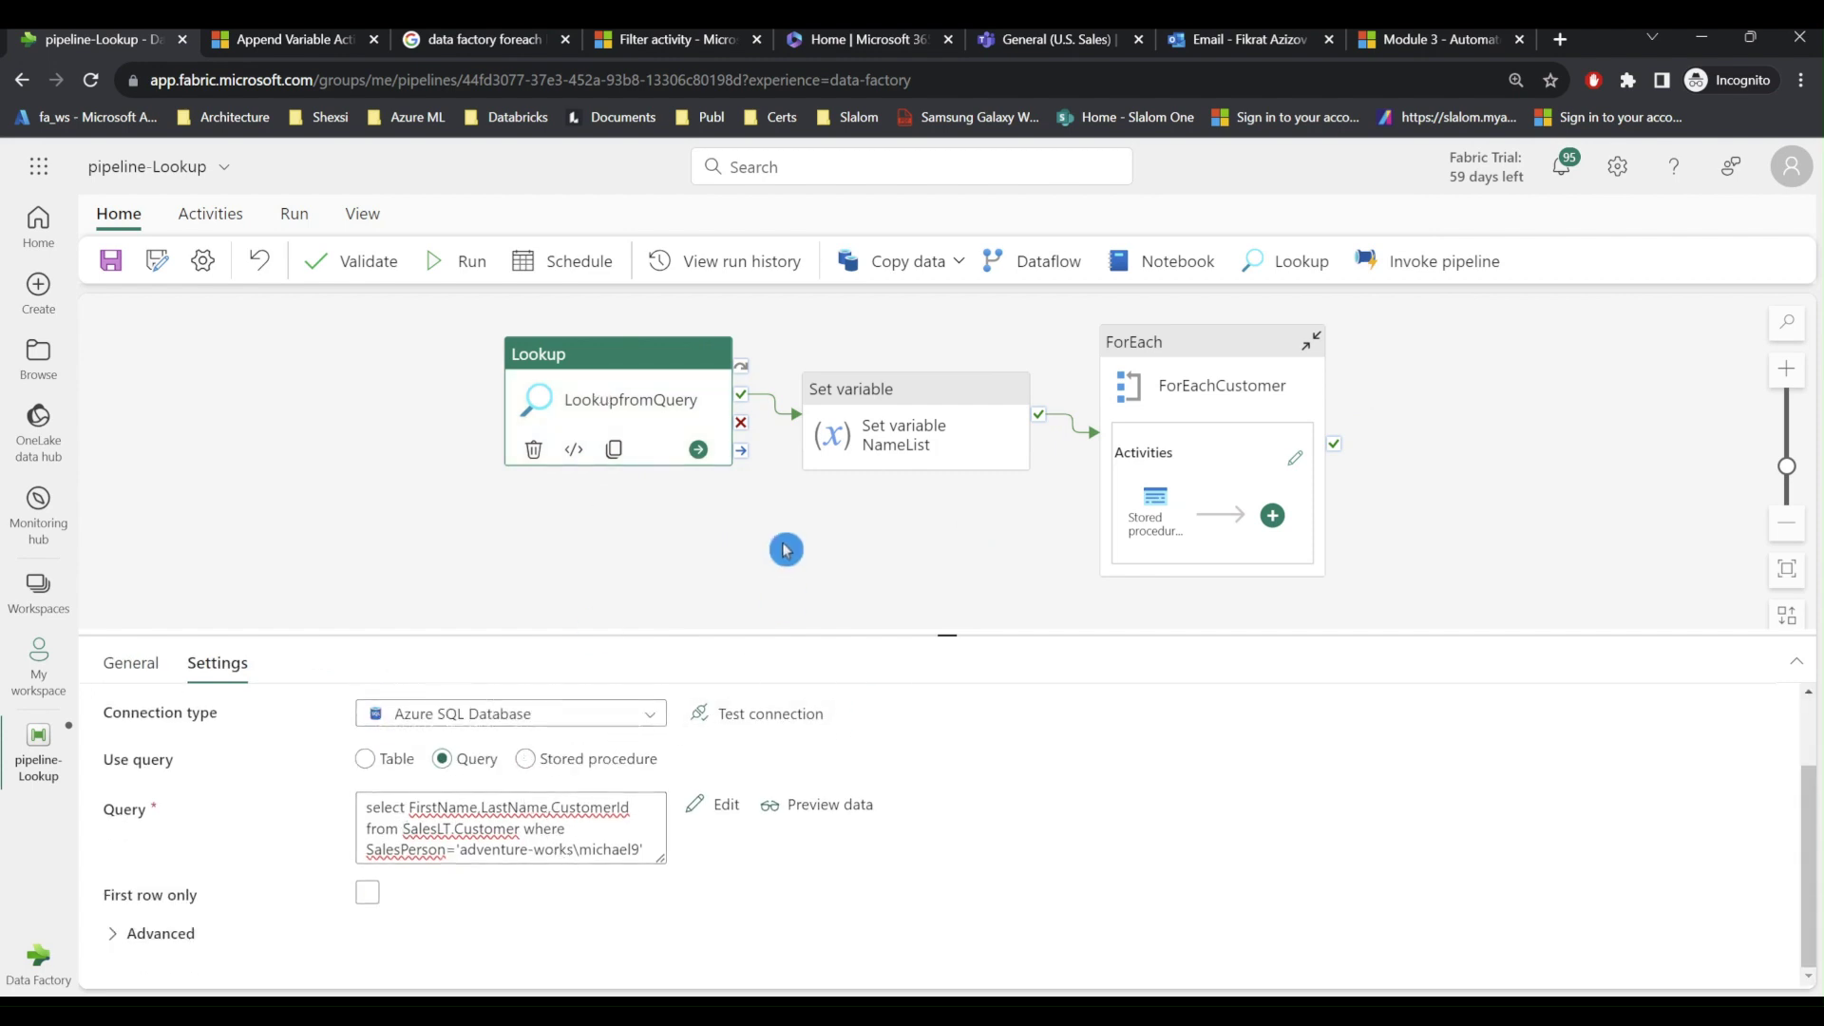
click(868, 501)
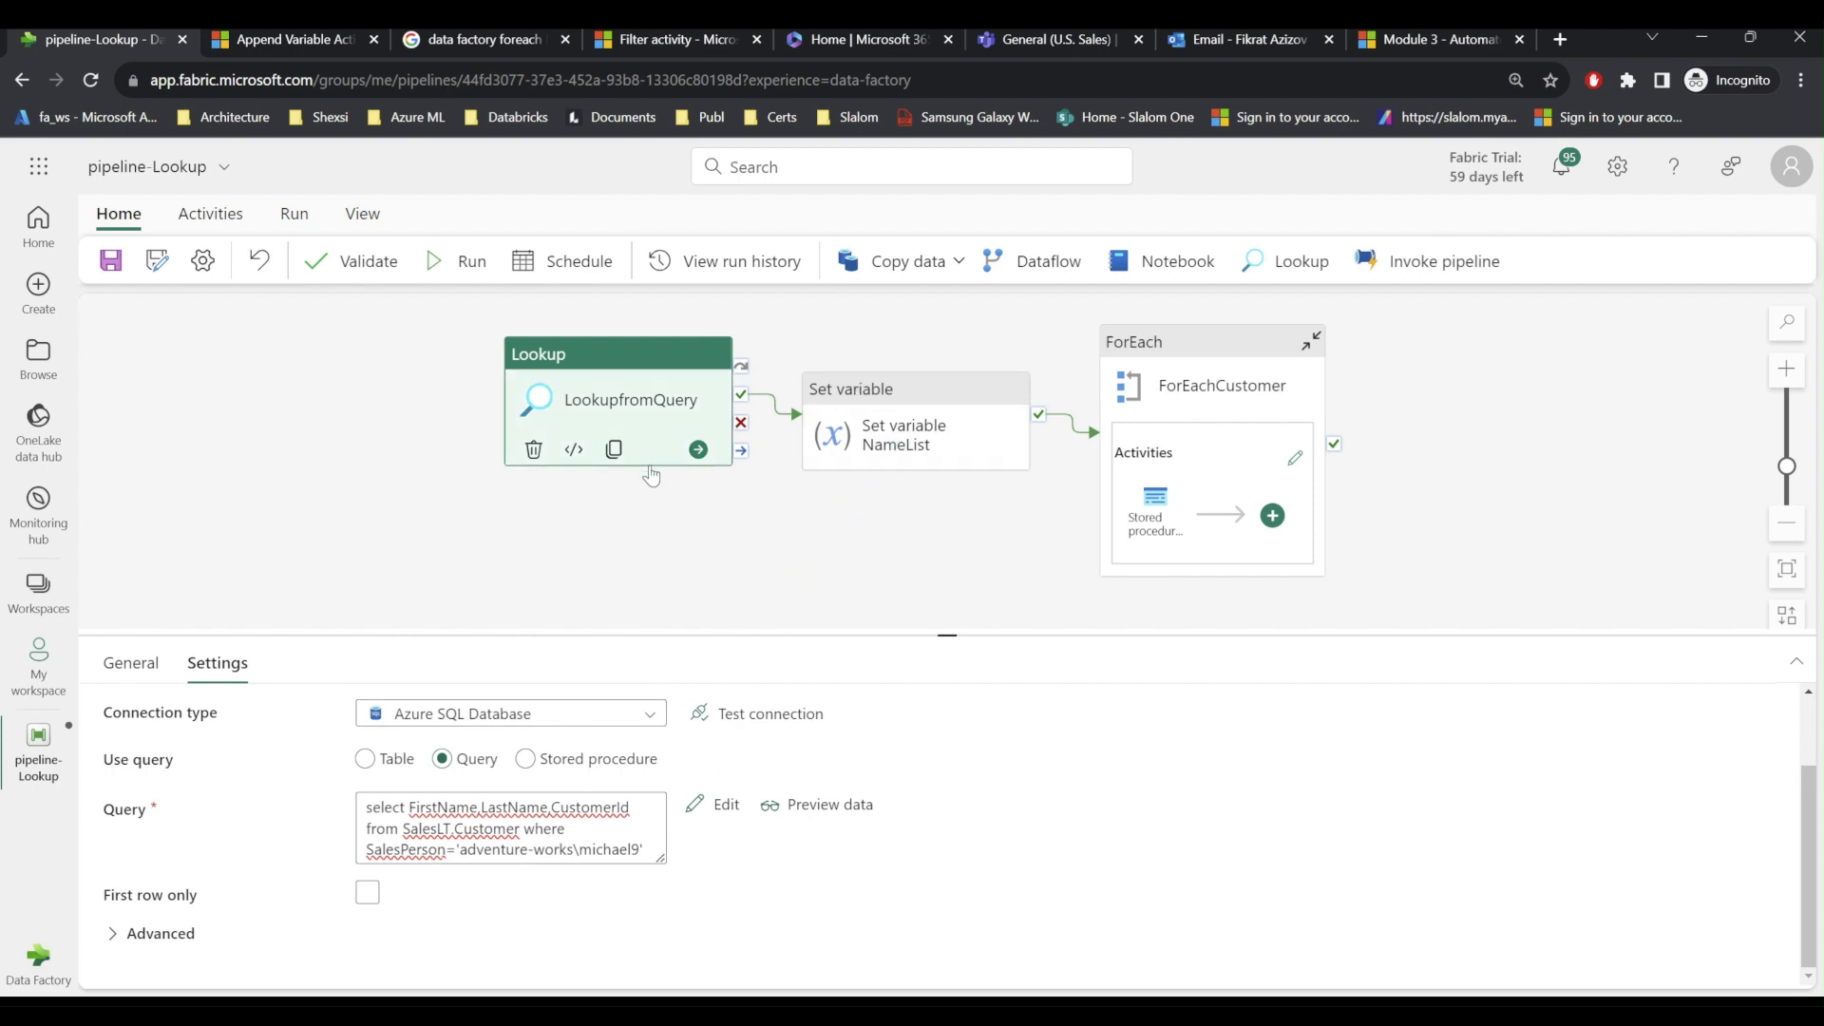
- Review how Set variable assigns NameList from LookupfromQuery, then select ForEachCustomer
click(917, 388)
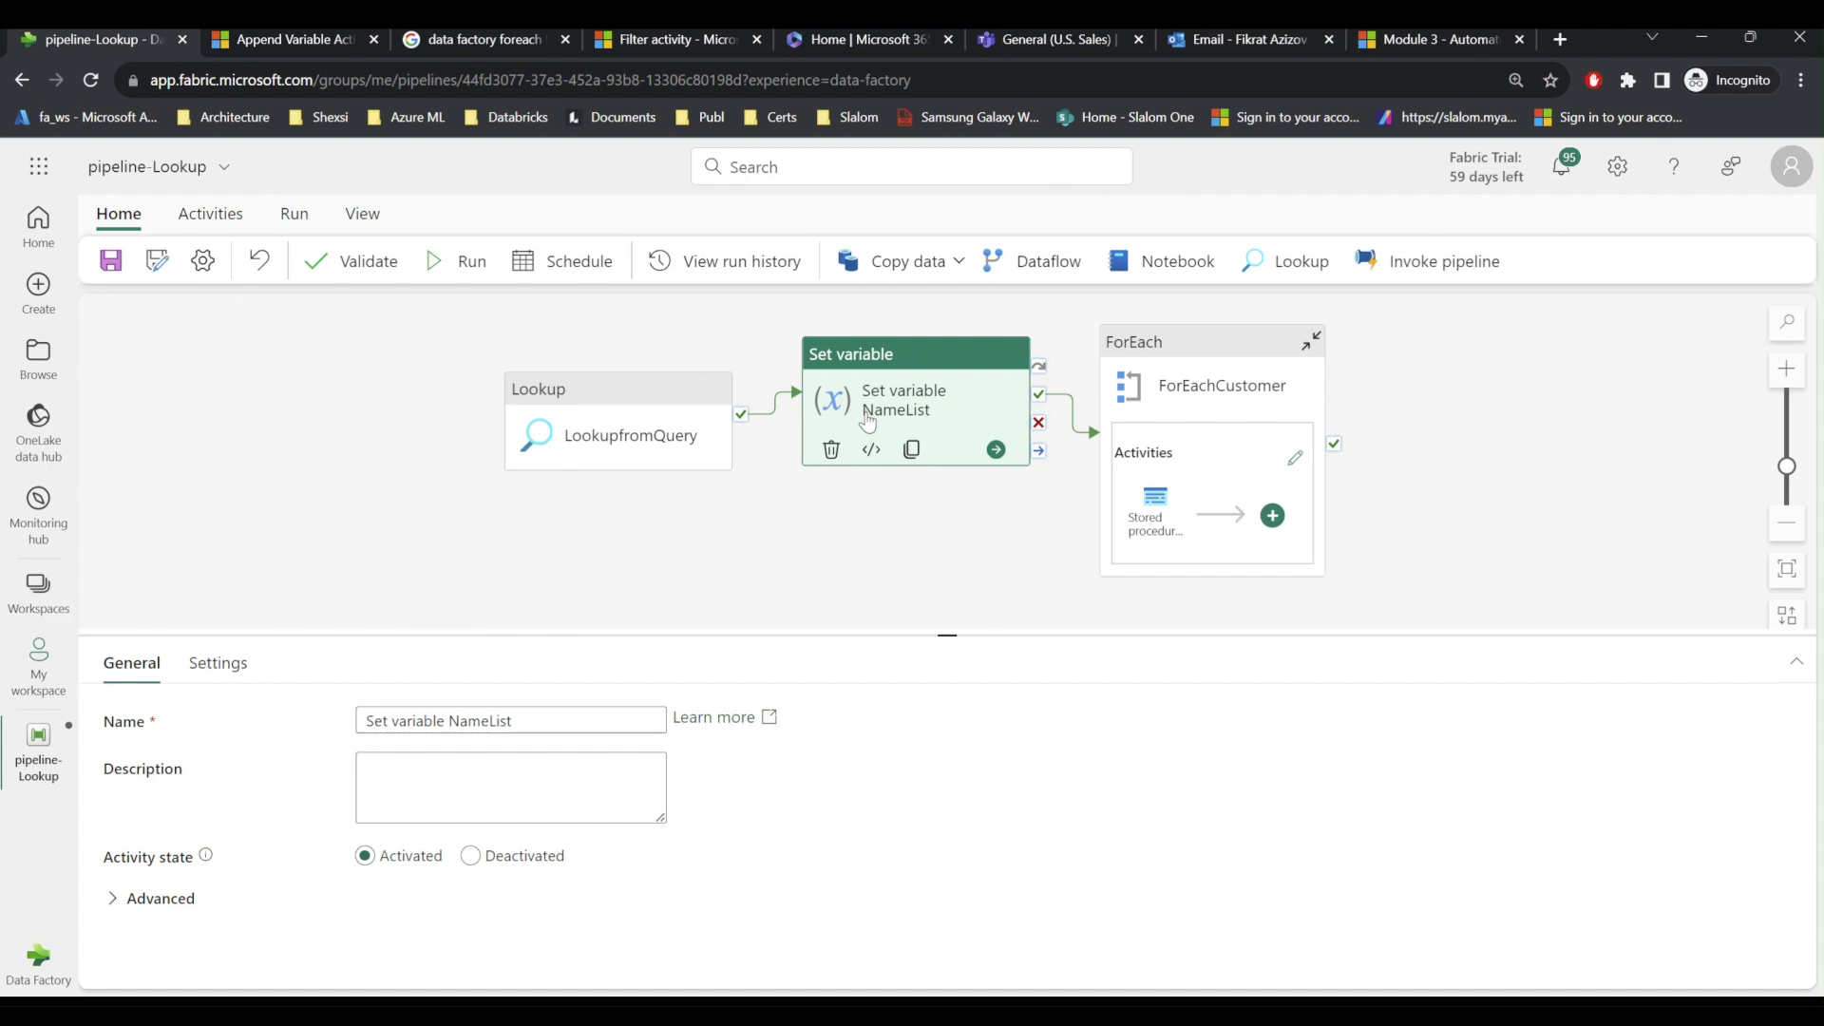
click(226, 664)
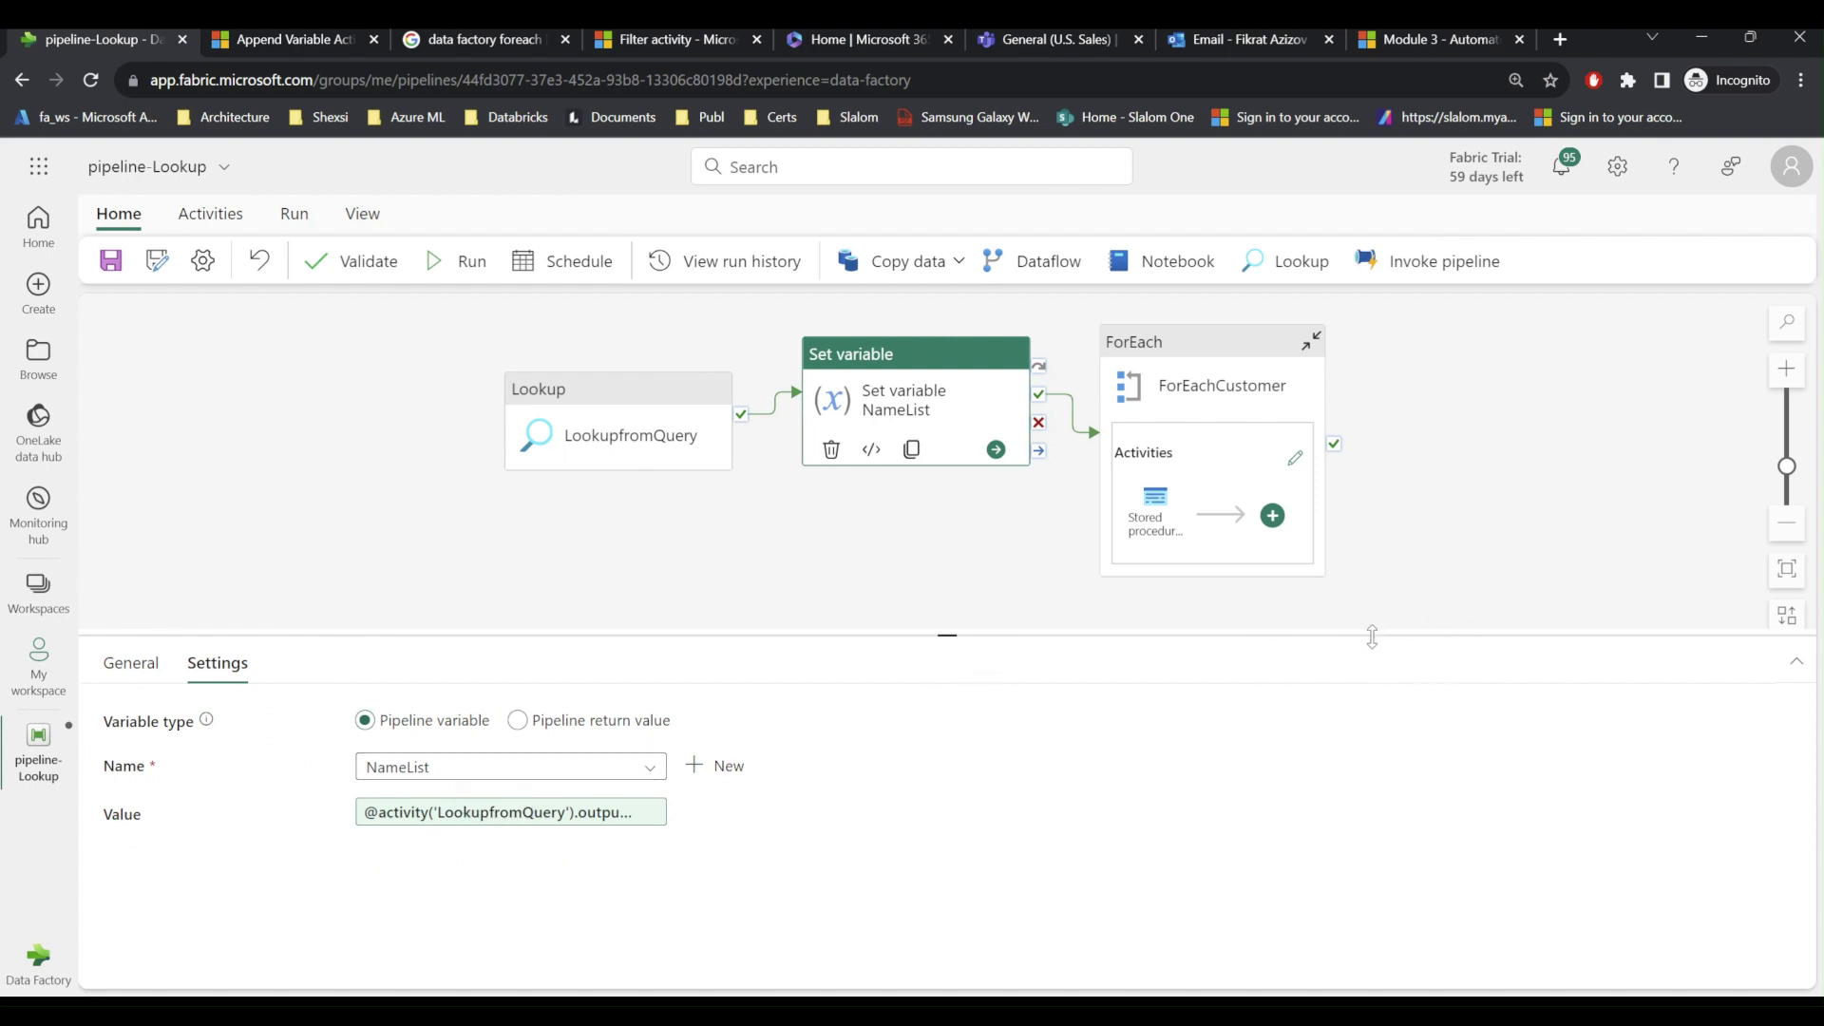
drag(1372, 634, 1374, 680)
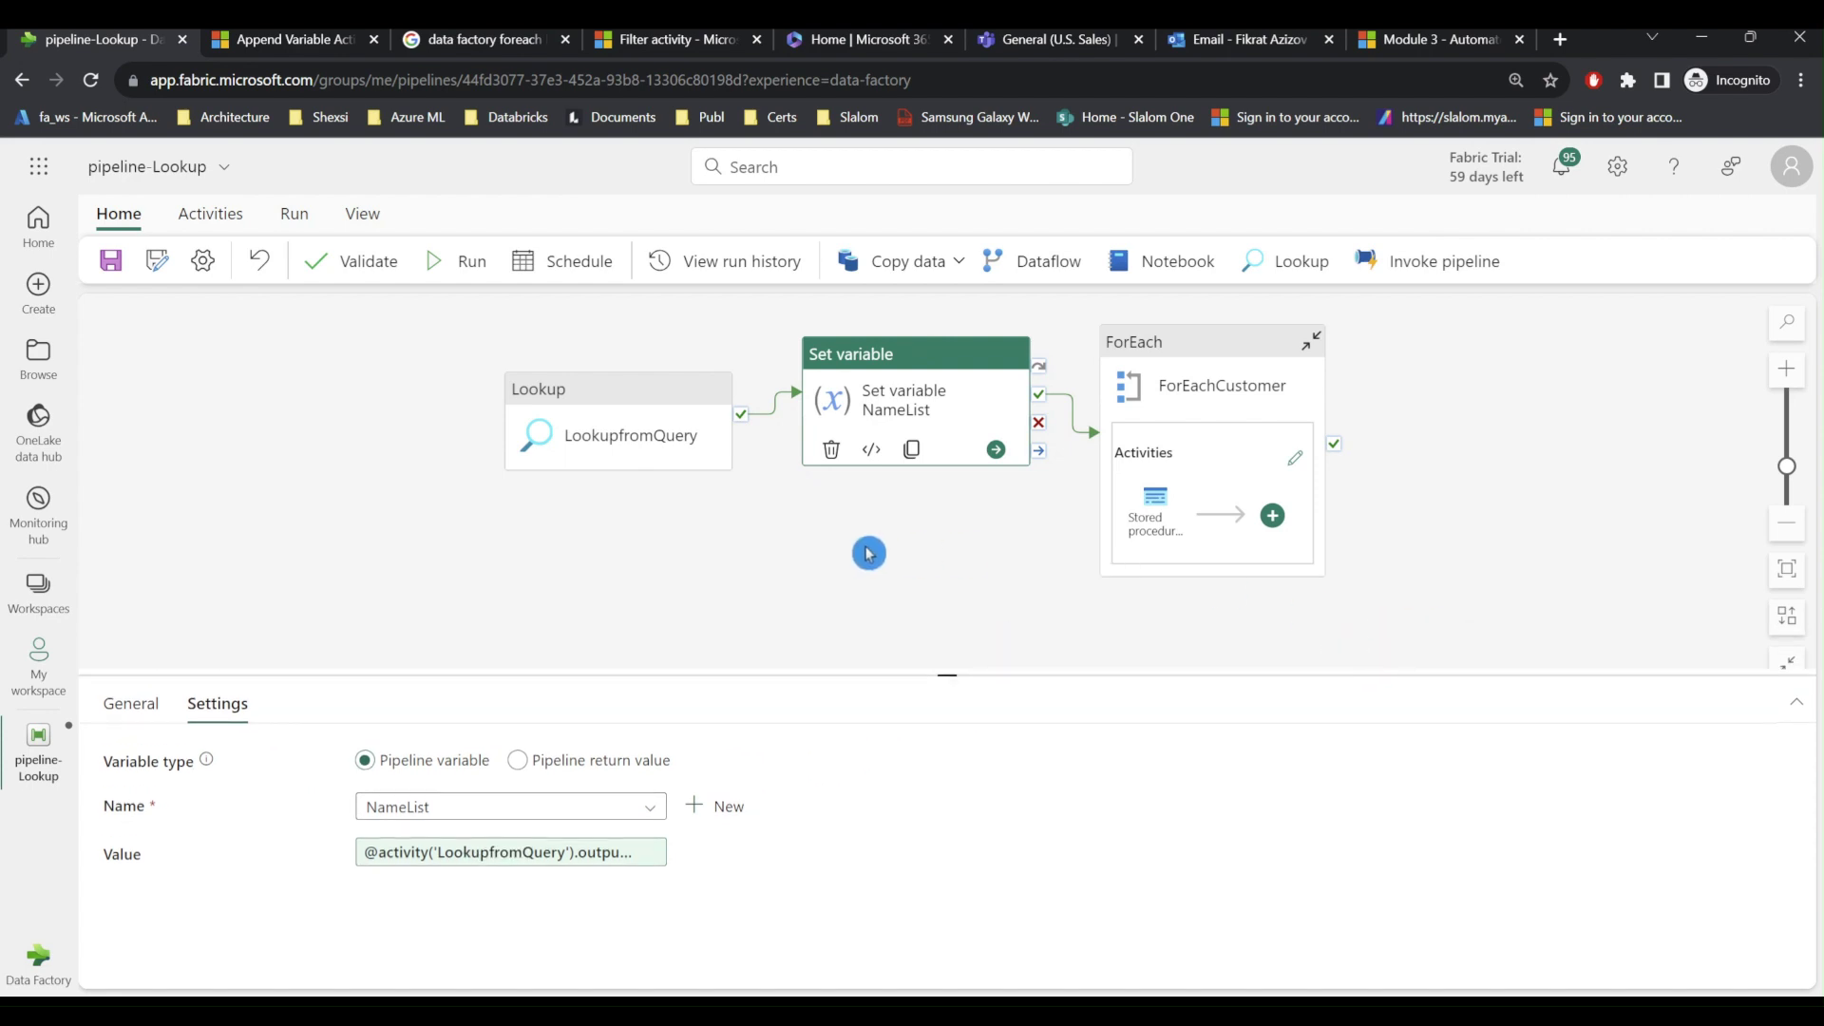
click(1191, 348)
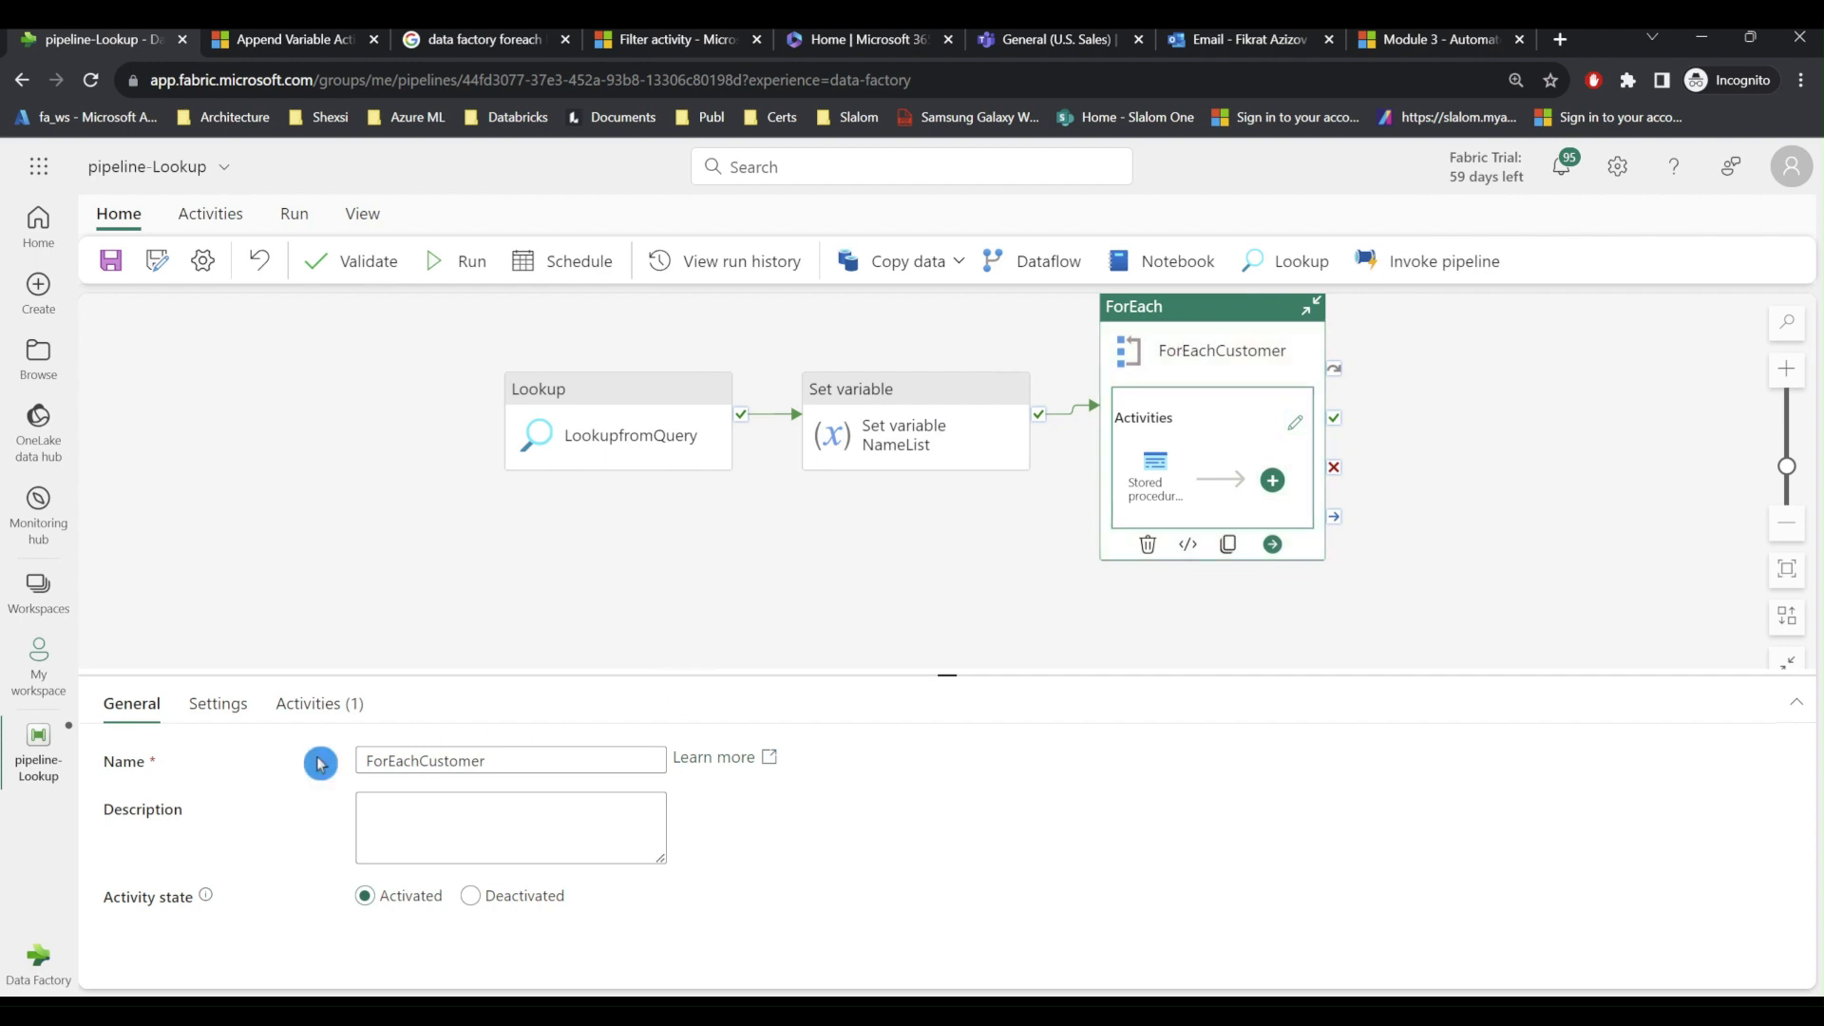
click(219, 703)
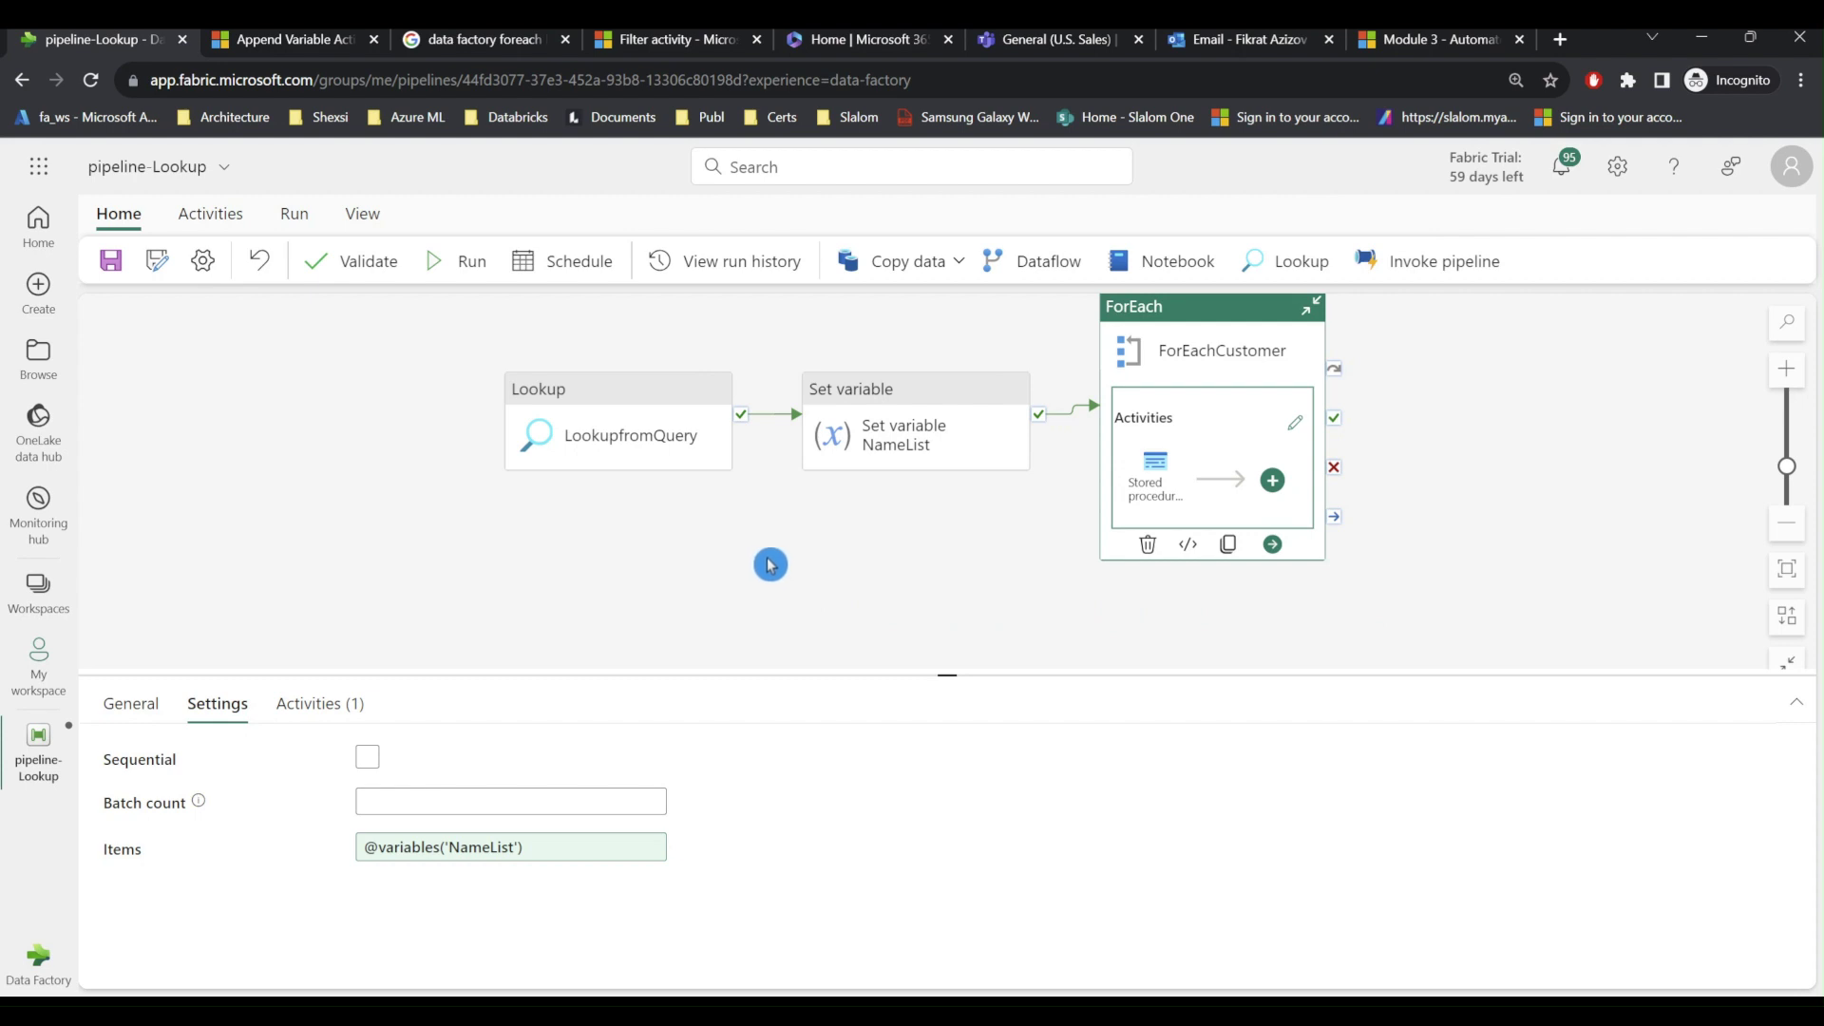
mouse_move(633, 426)
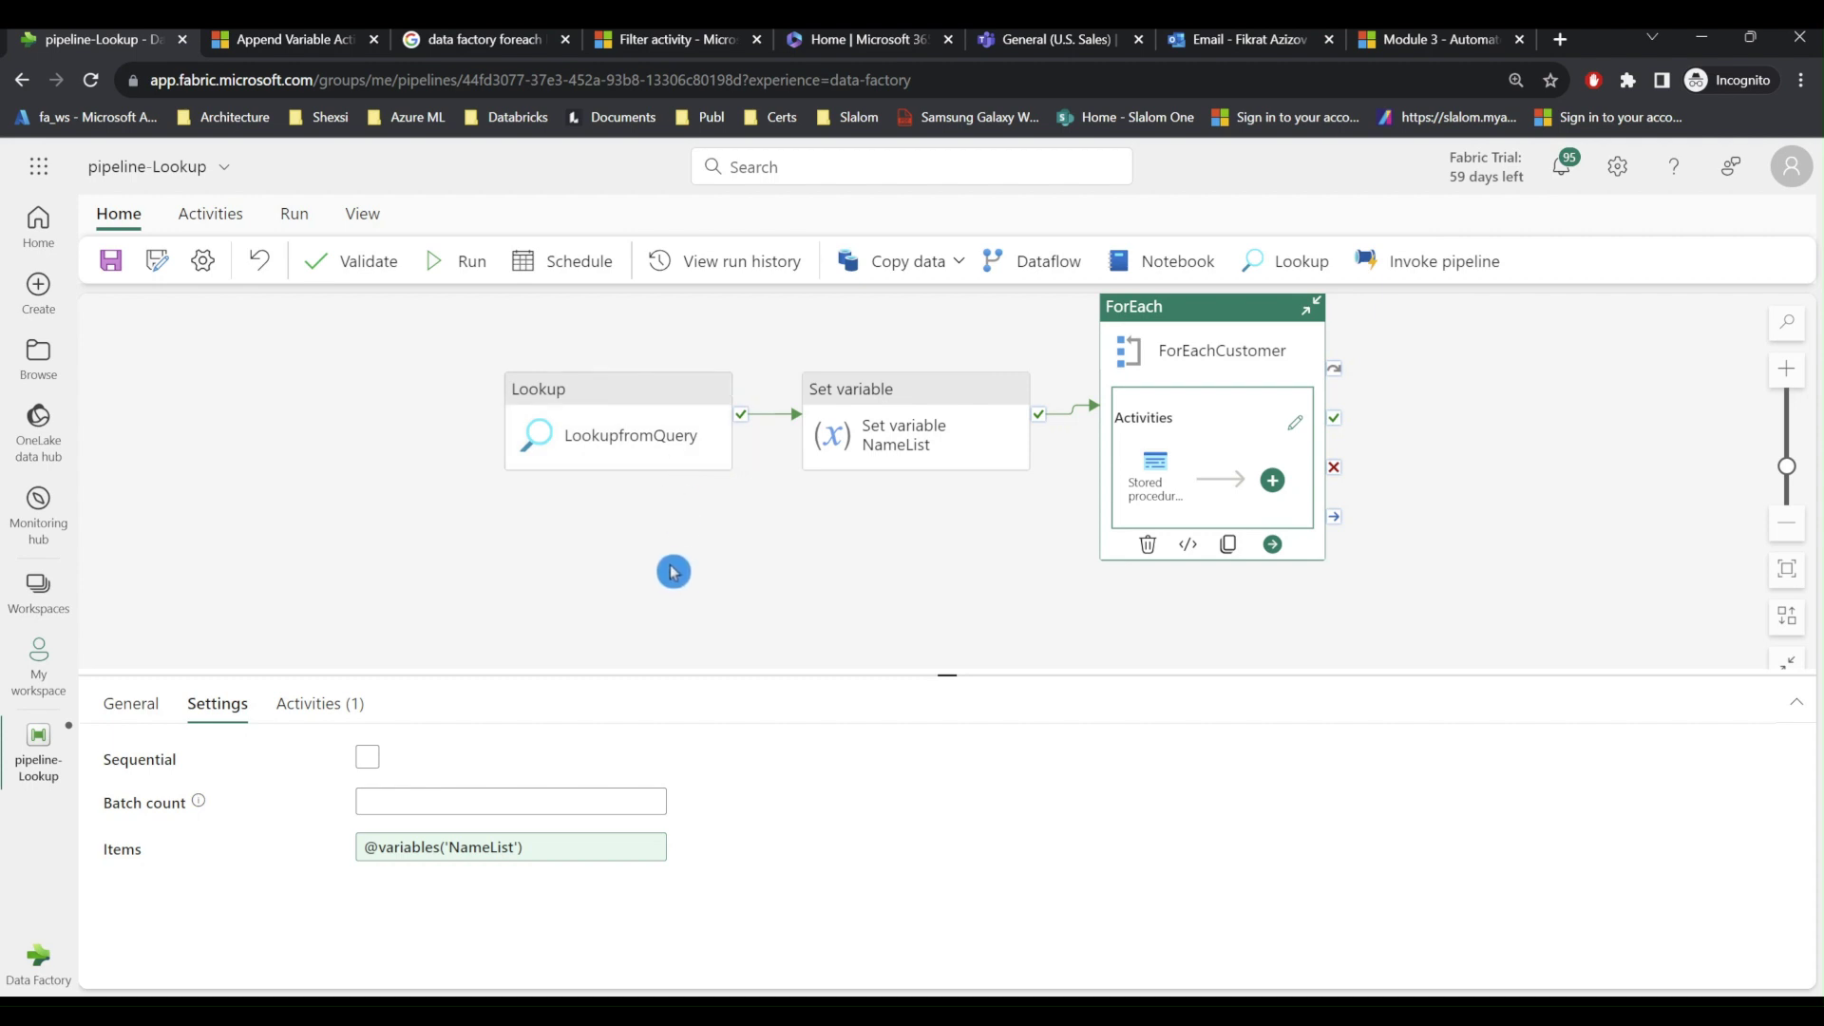
- Replace CustomerId with EmailAddress in the Lookup query's SalesLT.Customer column list
click(614, 413)
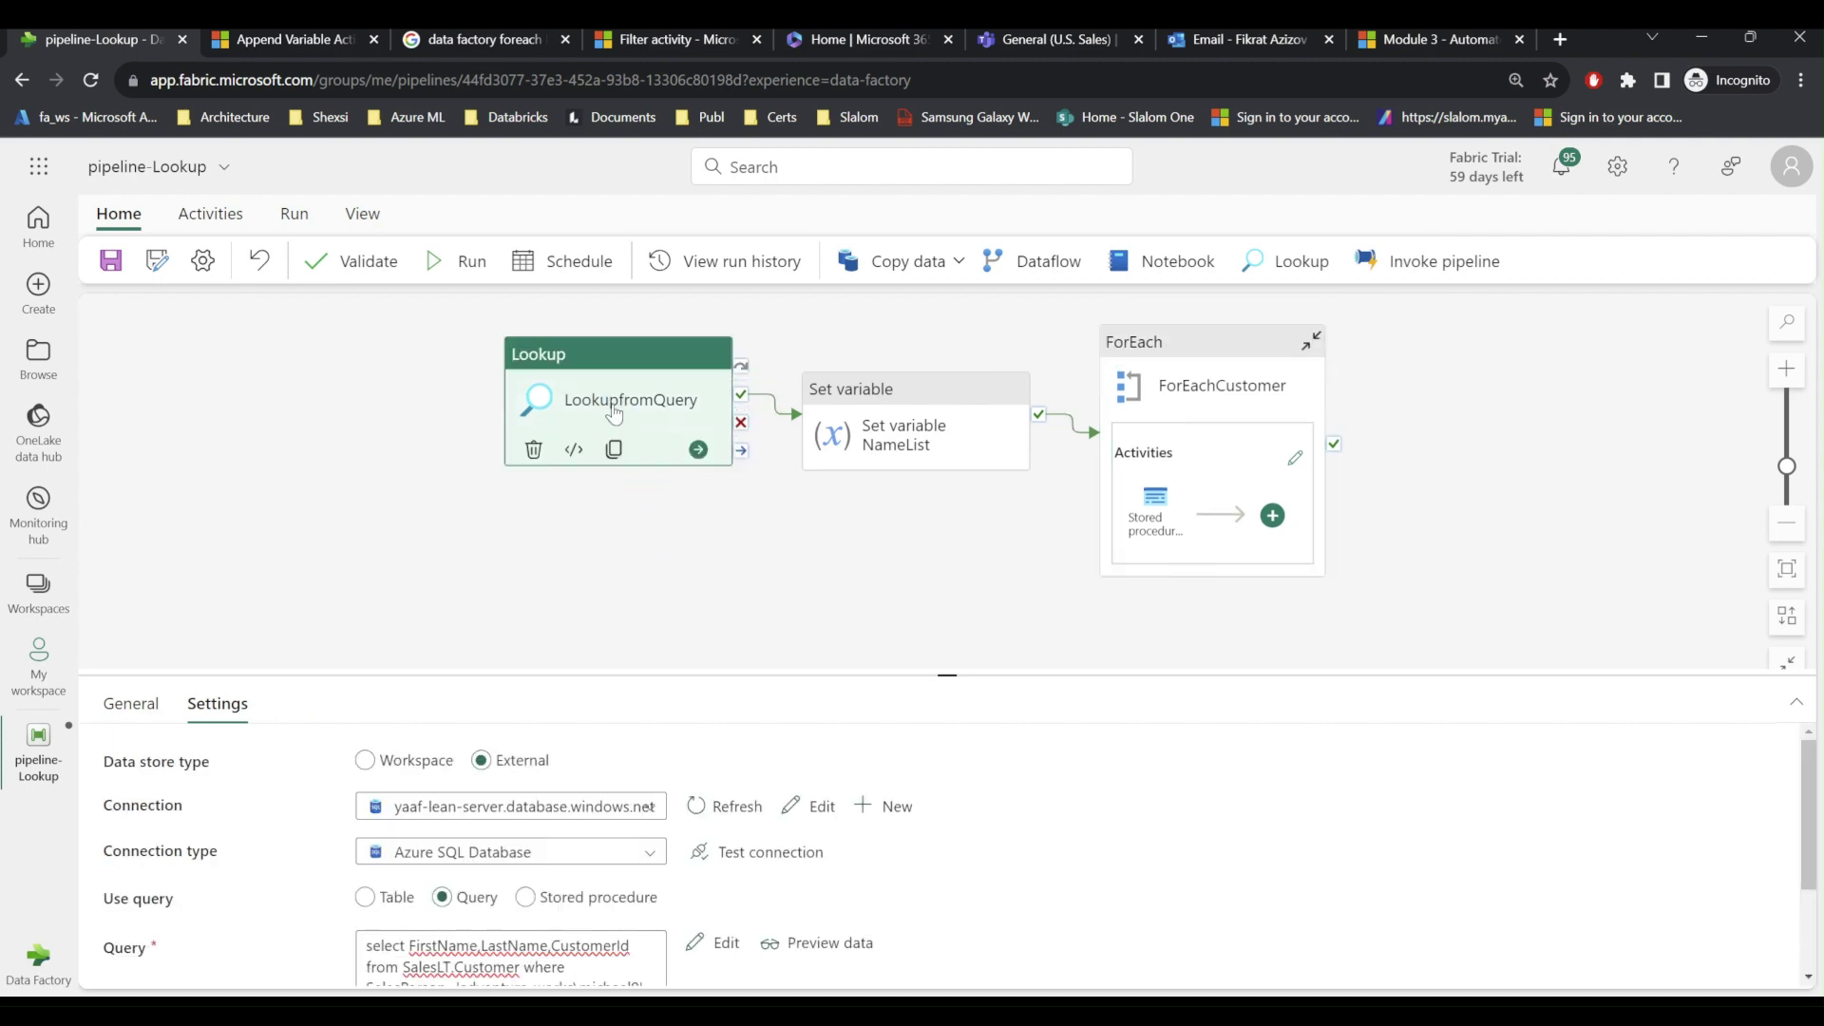
scroll(625, 775, down, 2)
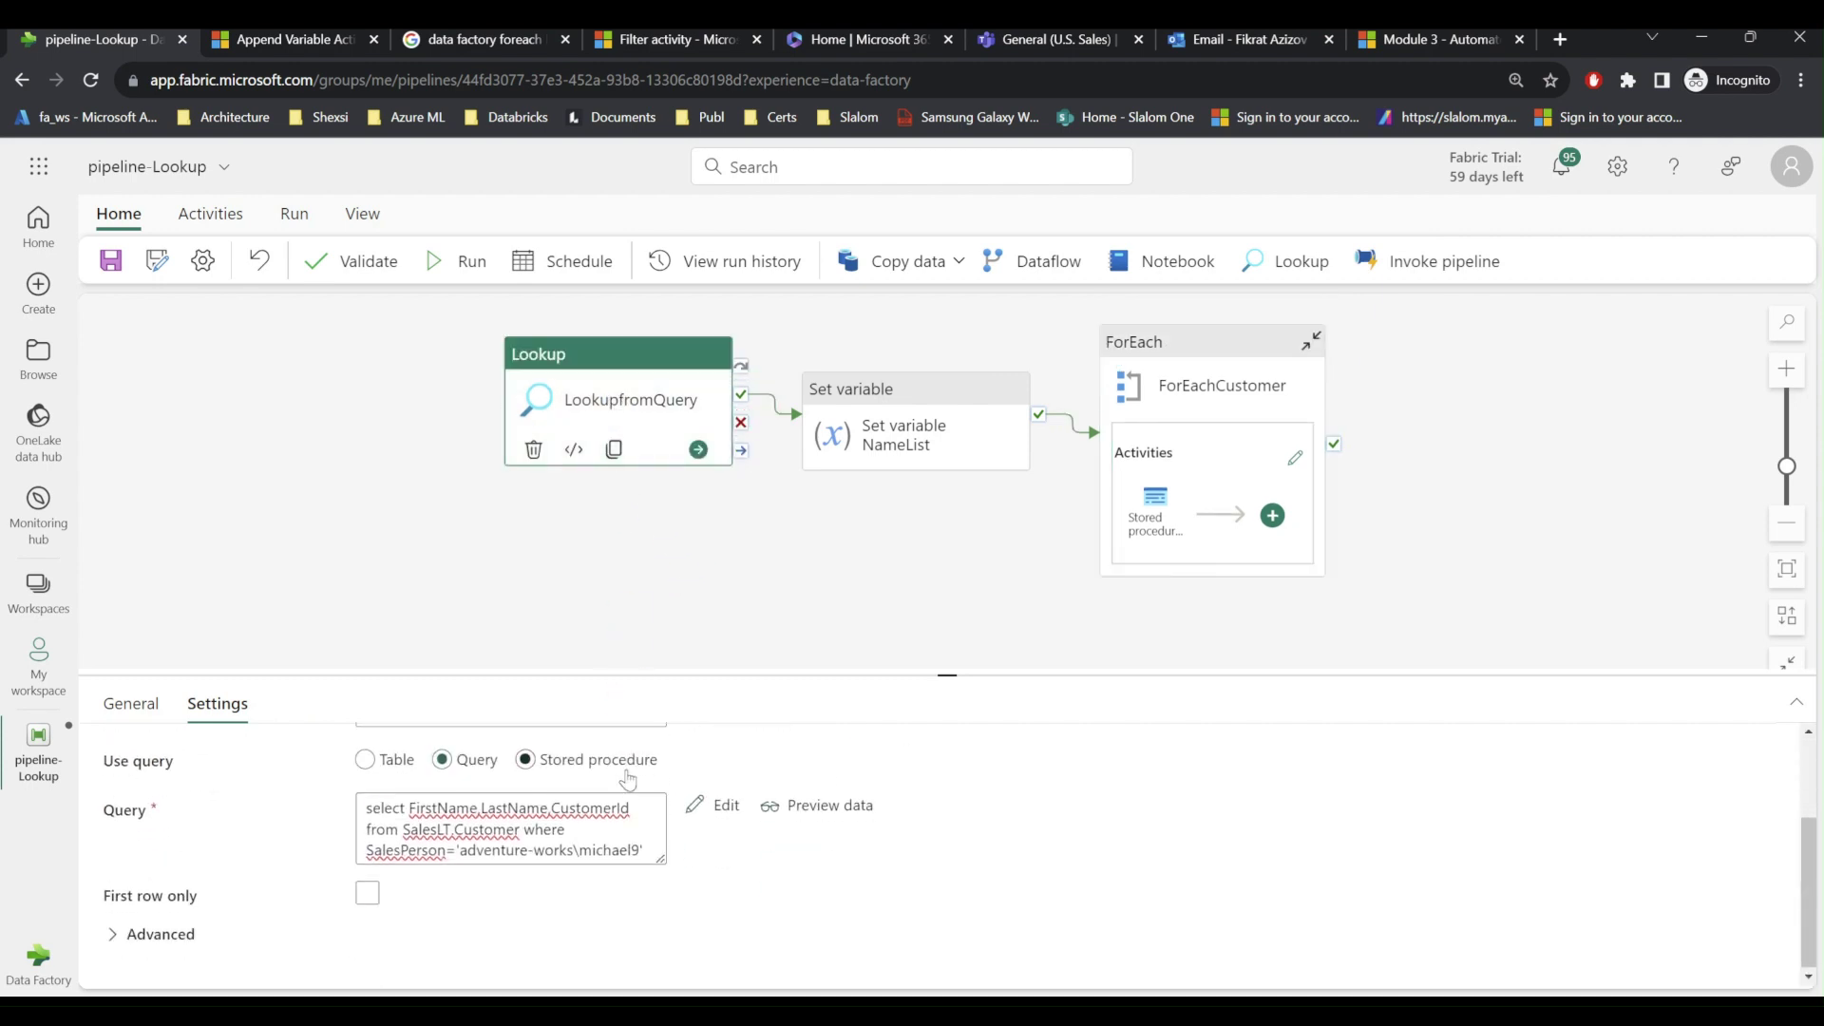
click(552, 808)
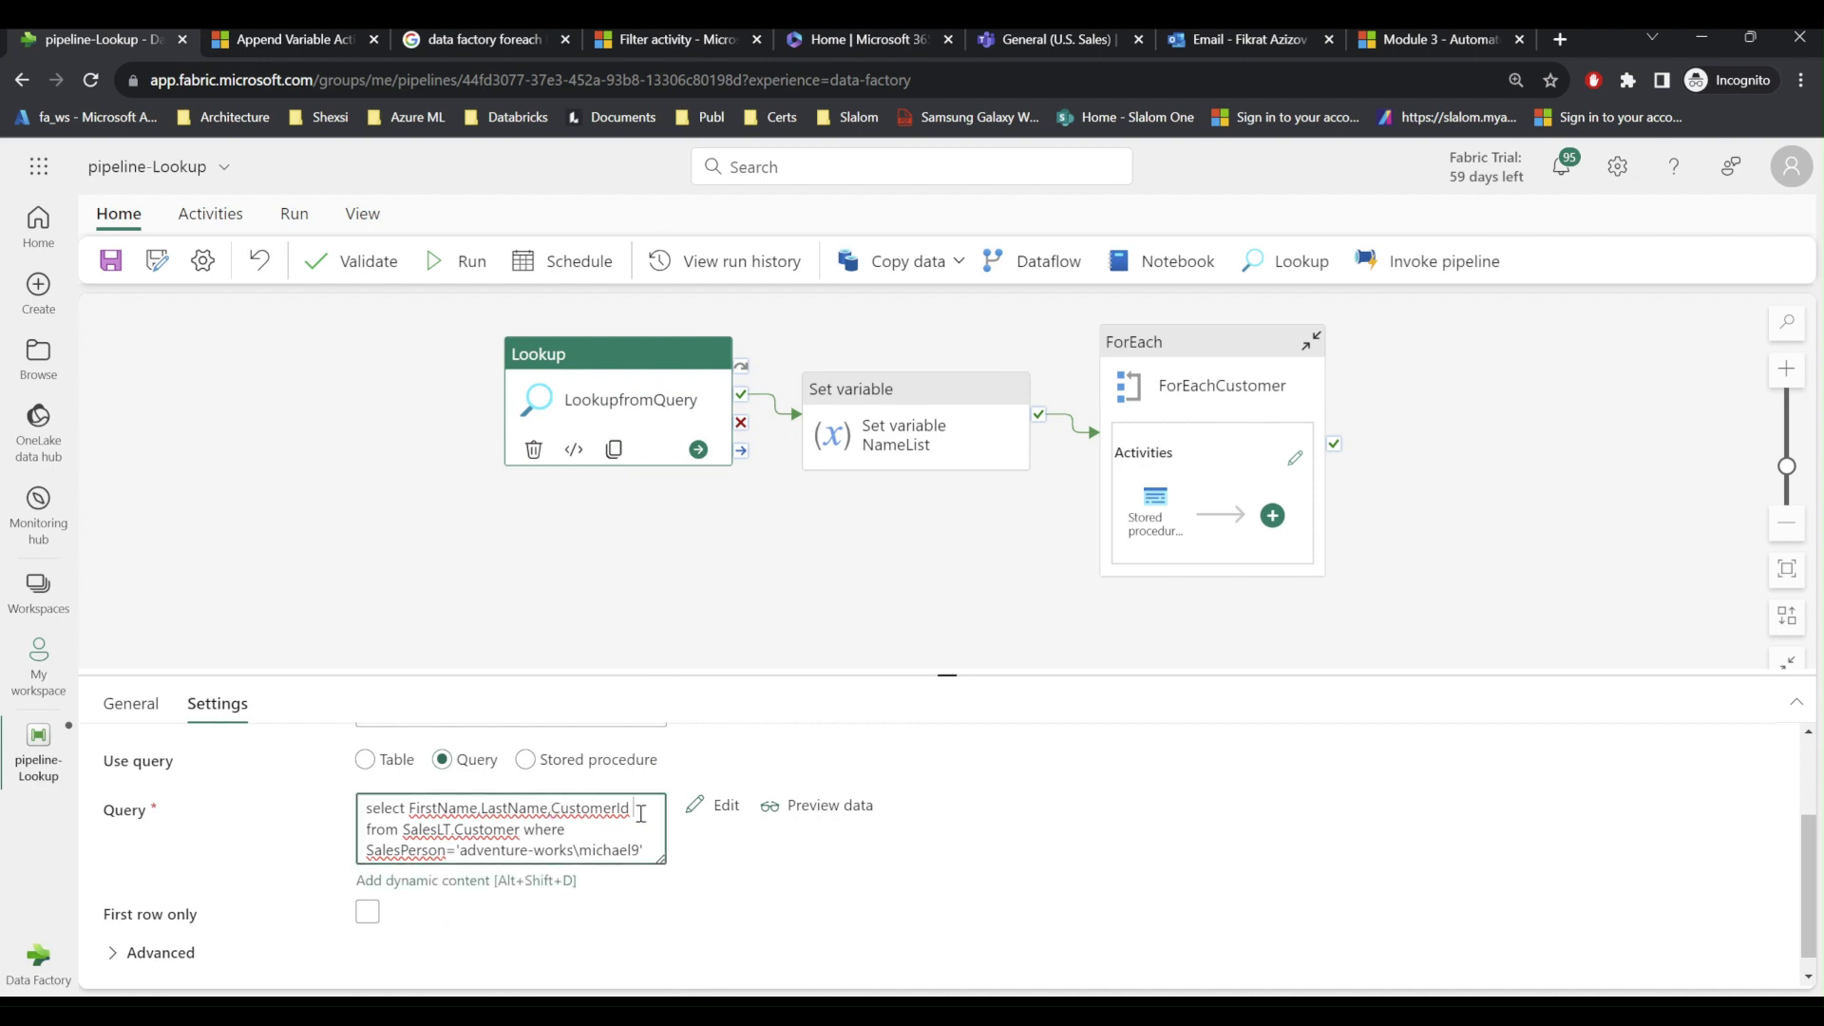
double_click(580, 813)
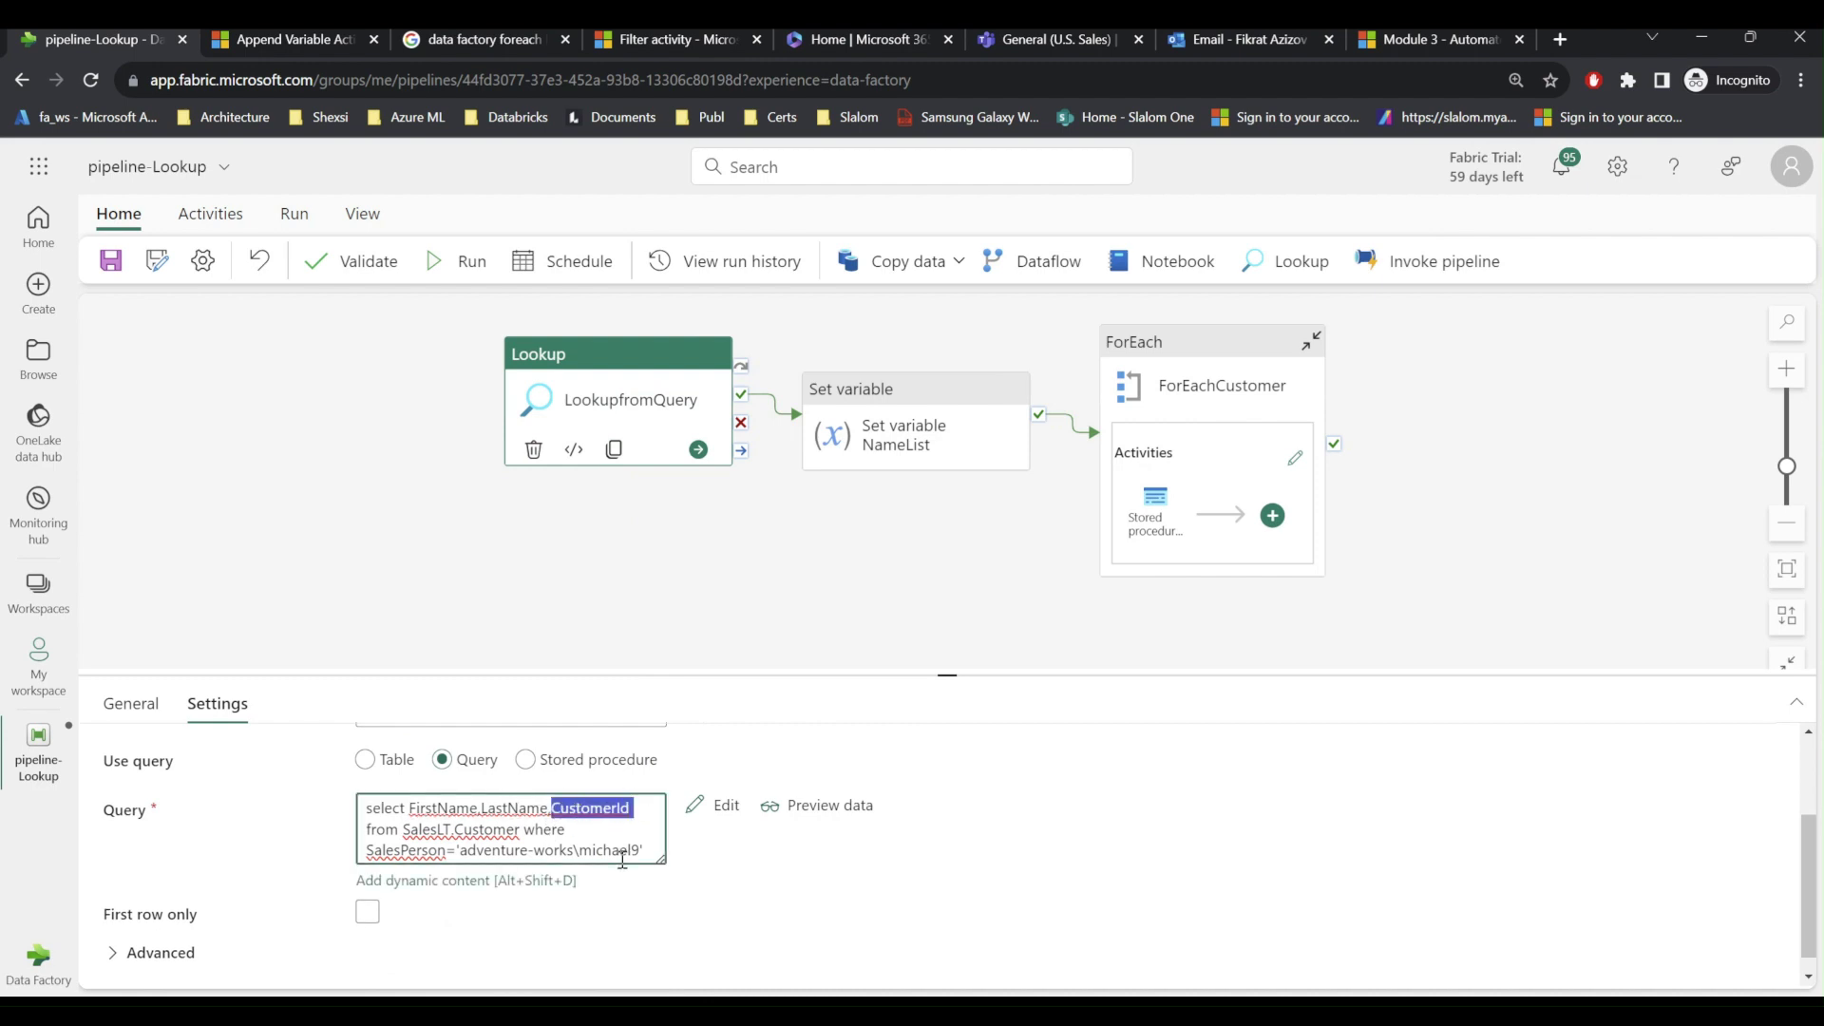
key(BackSpace)
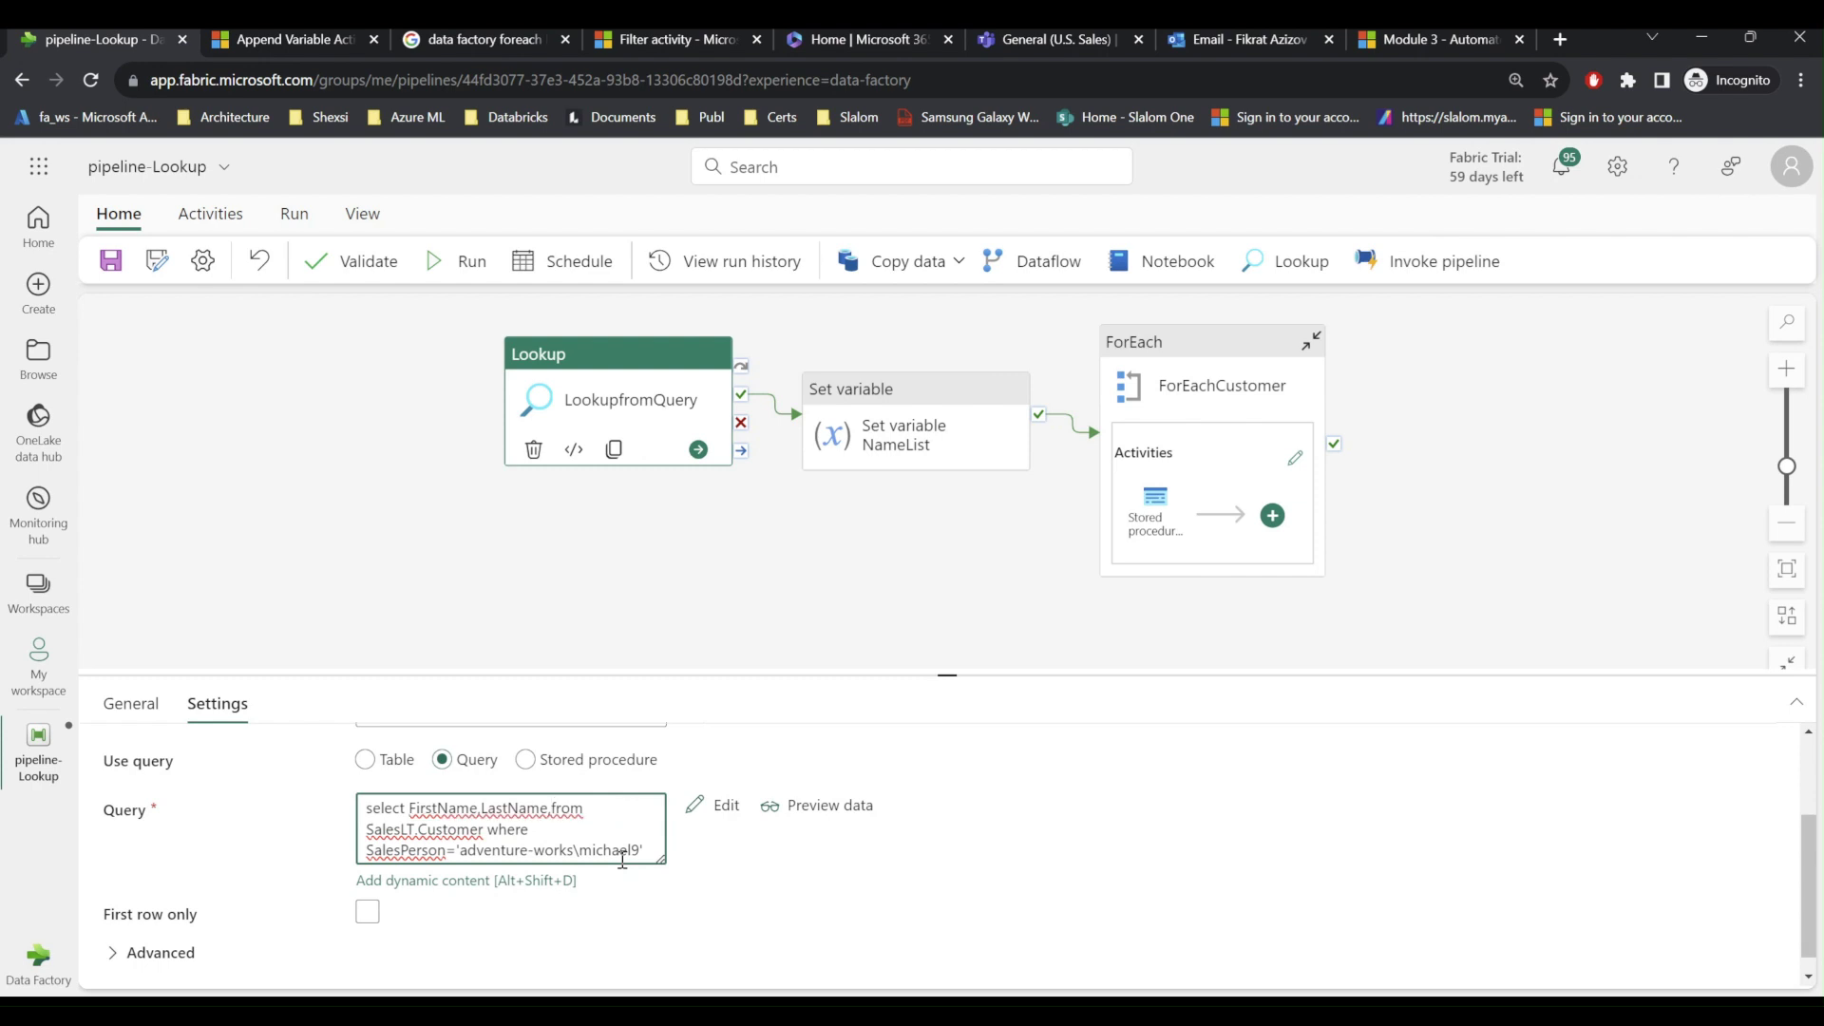
text(,EmailAddress)
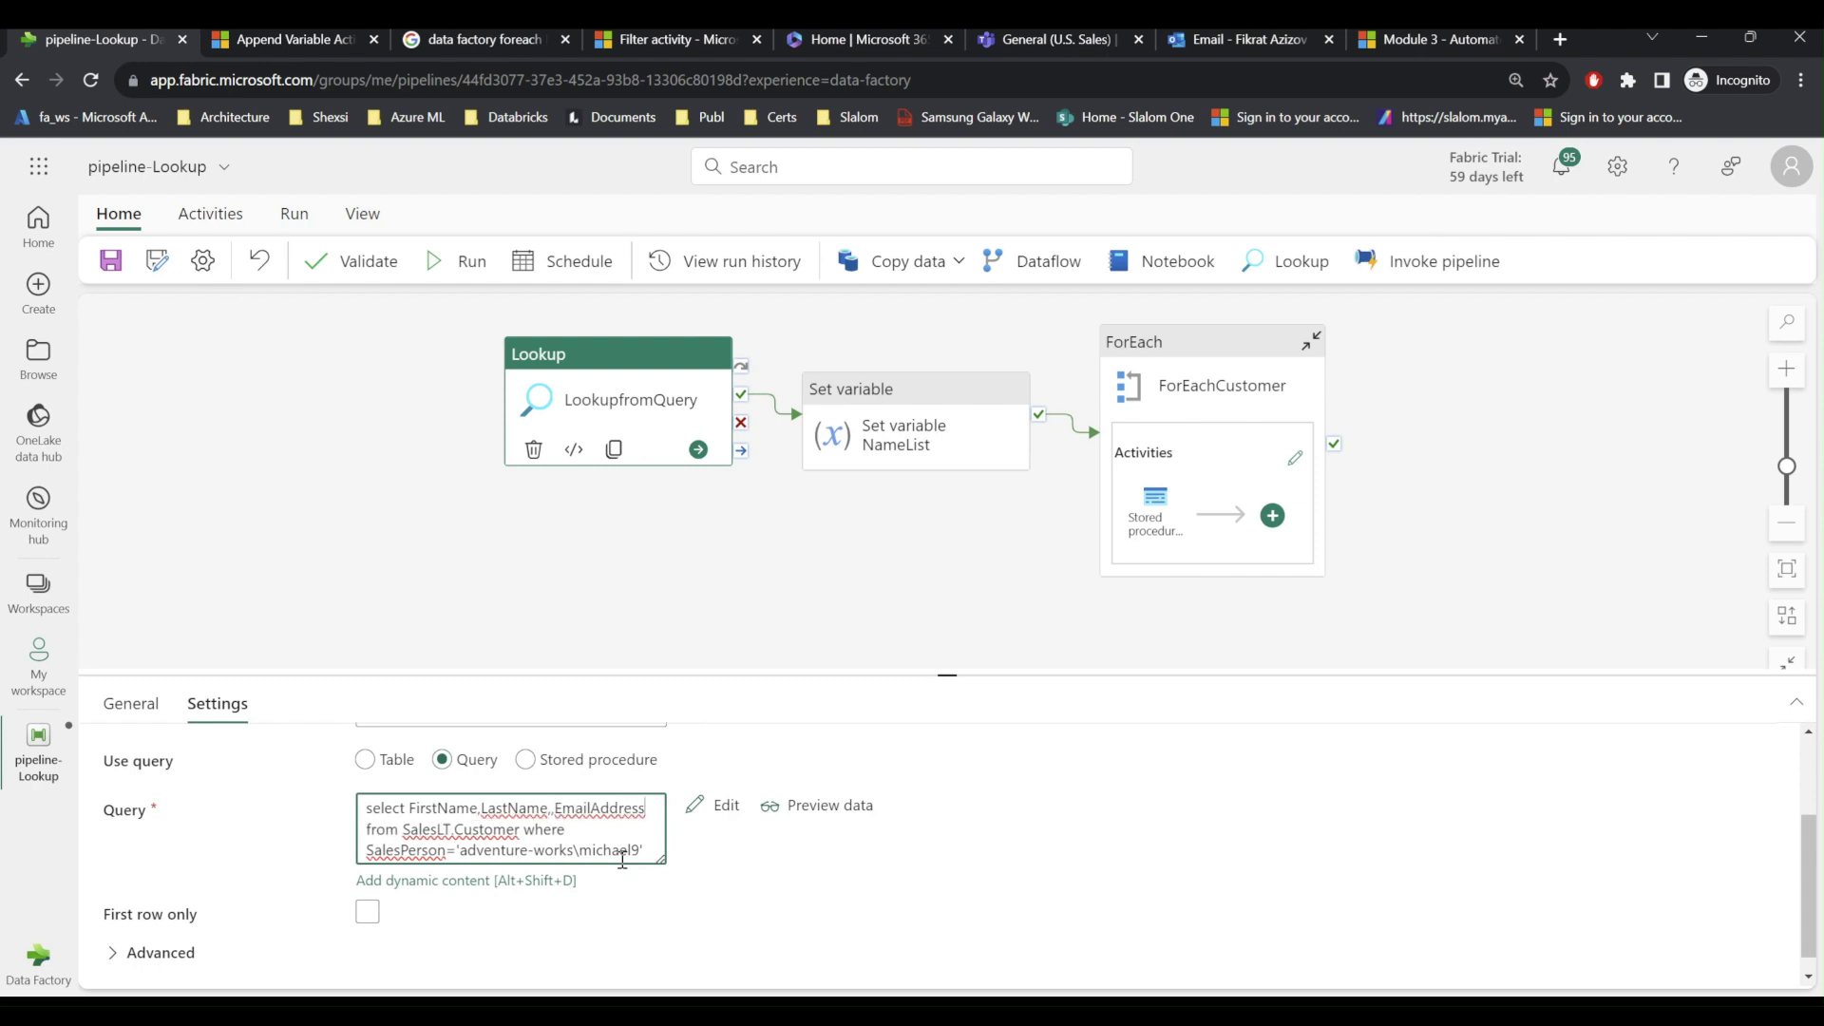
key(BackSpace)
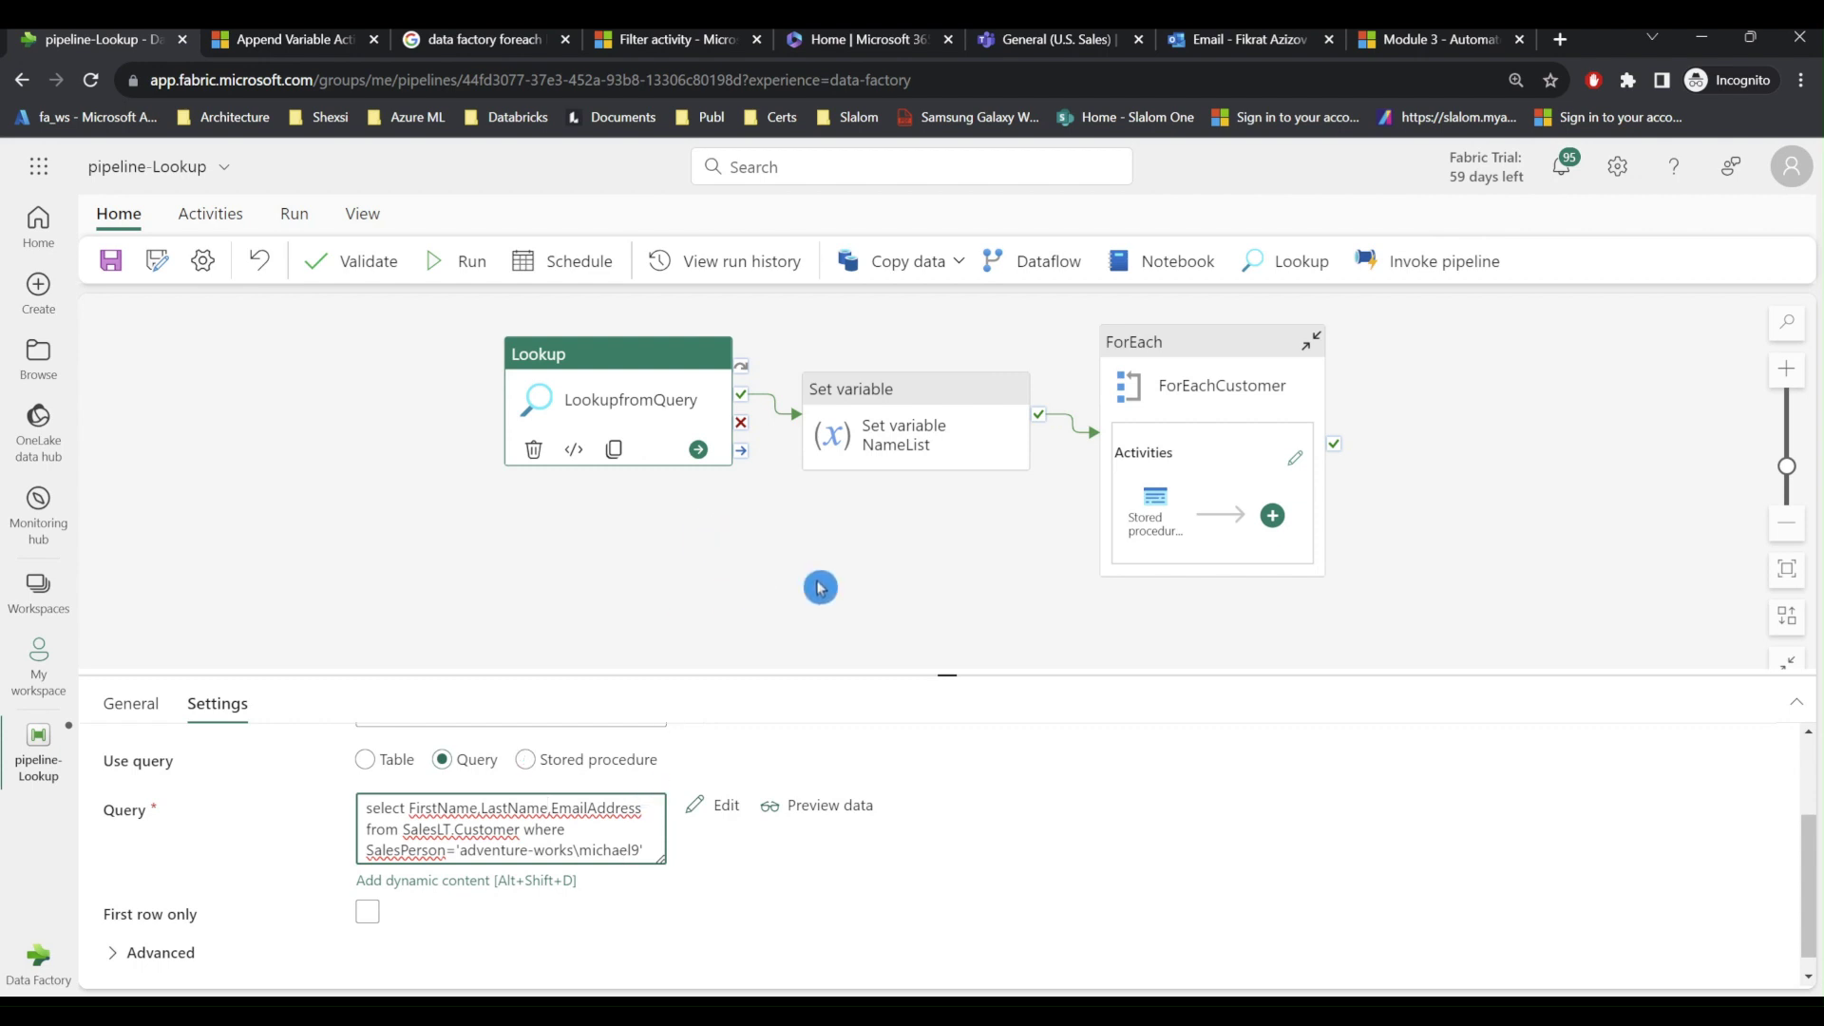
- Delete the Stored procedure1 activity inside the ForEachCustomer loop
click(1215, 349)
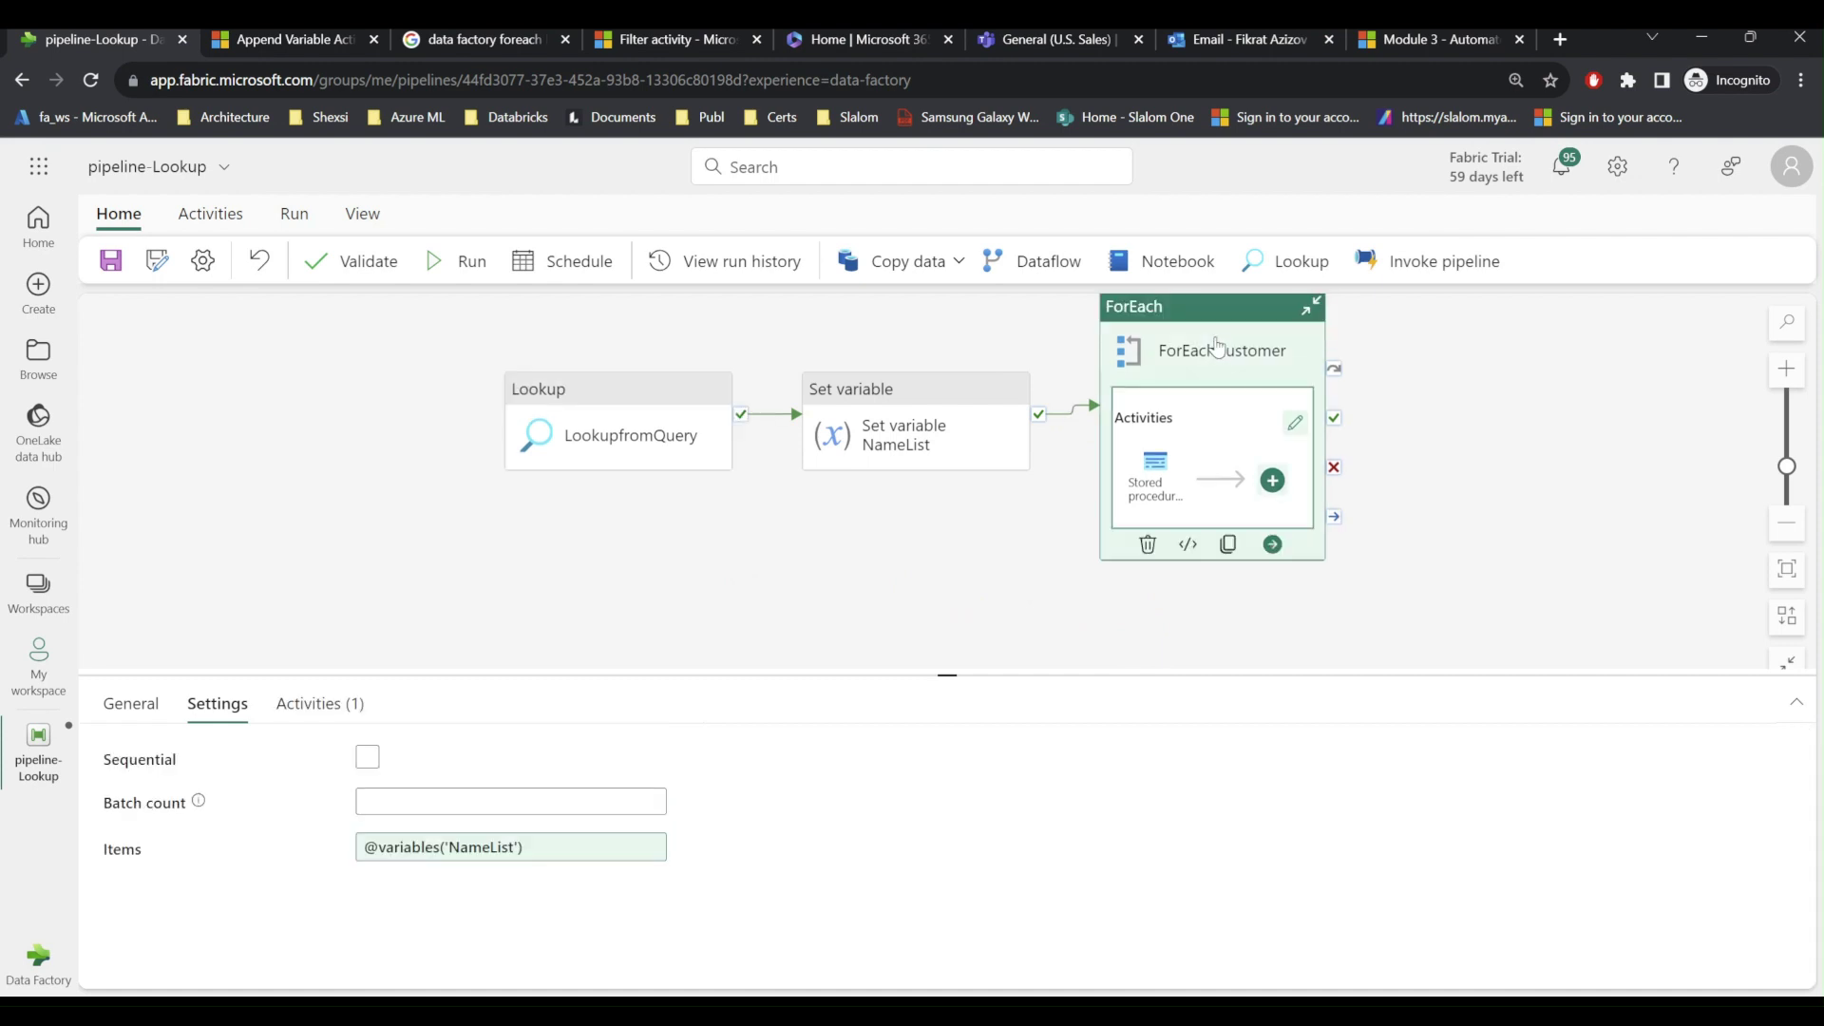
double_click(1215, 319)
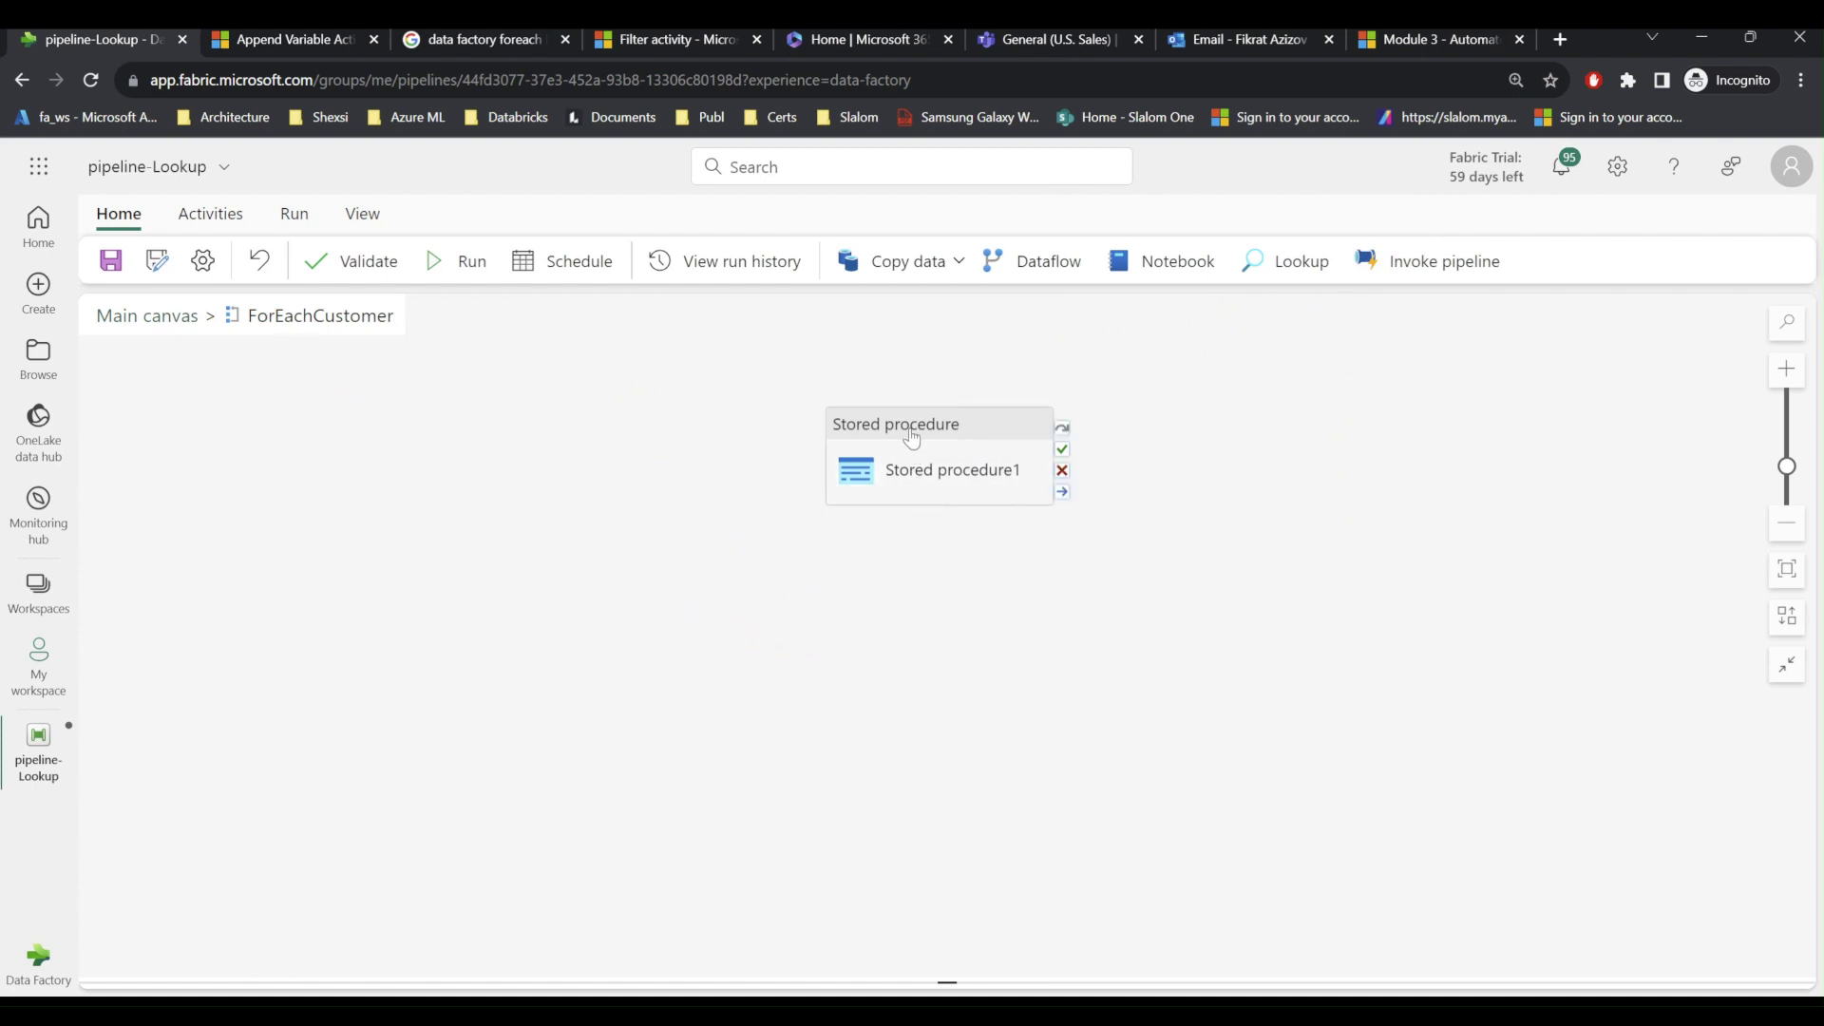
click(912, 438)
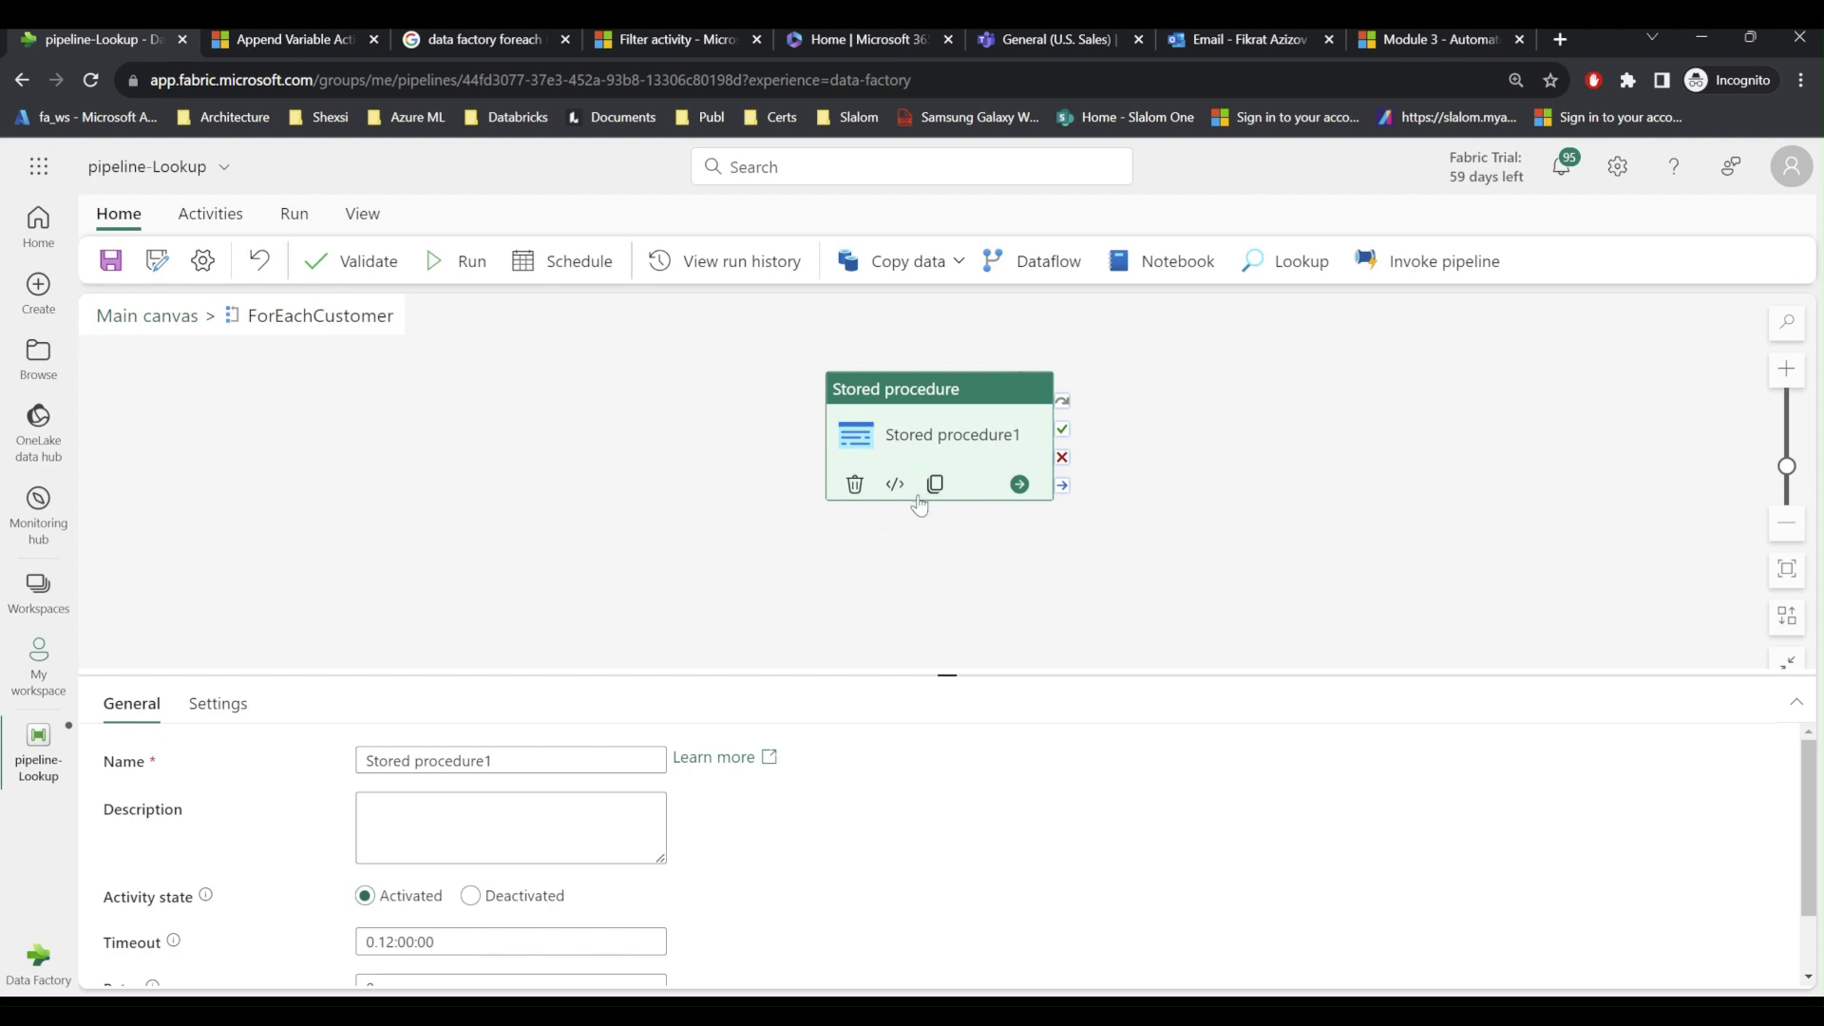
key(Delete)
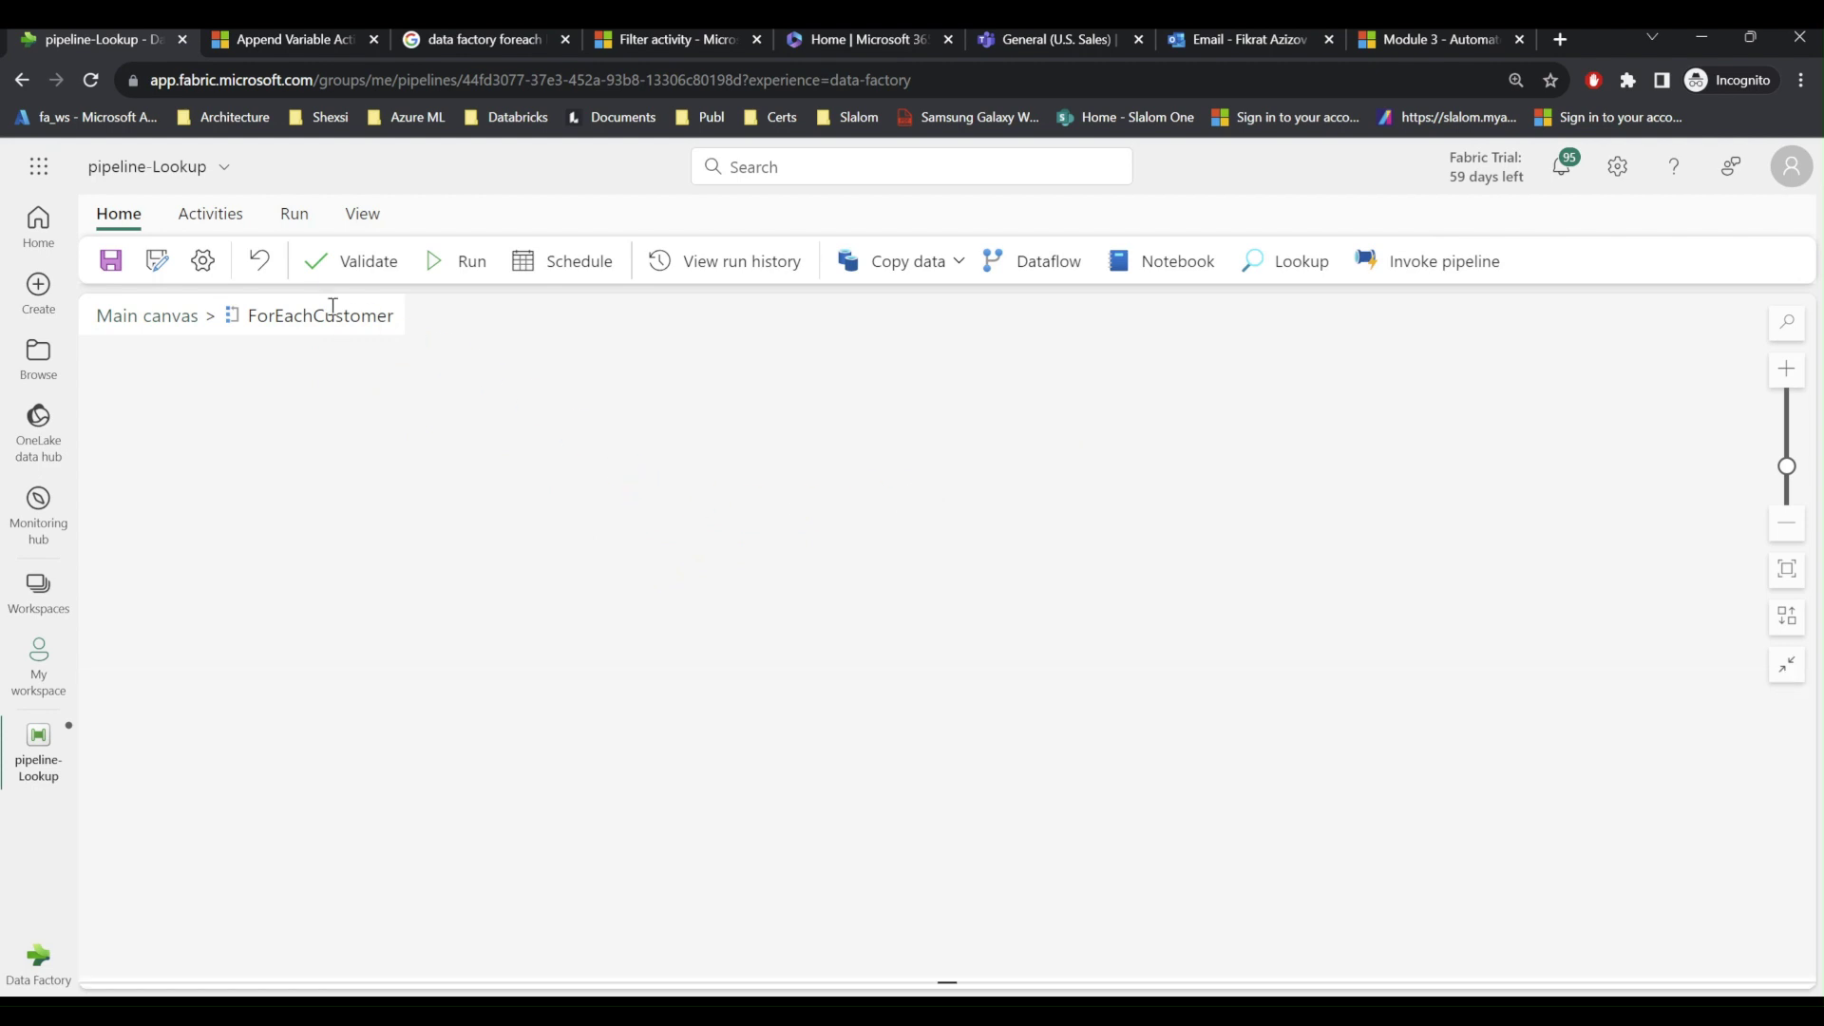
click(211, 217)
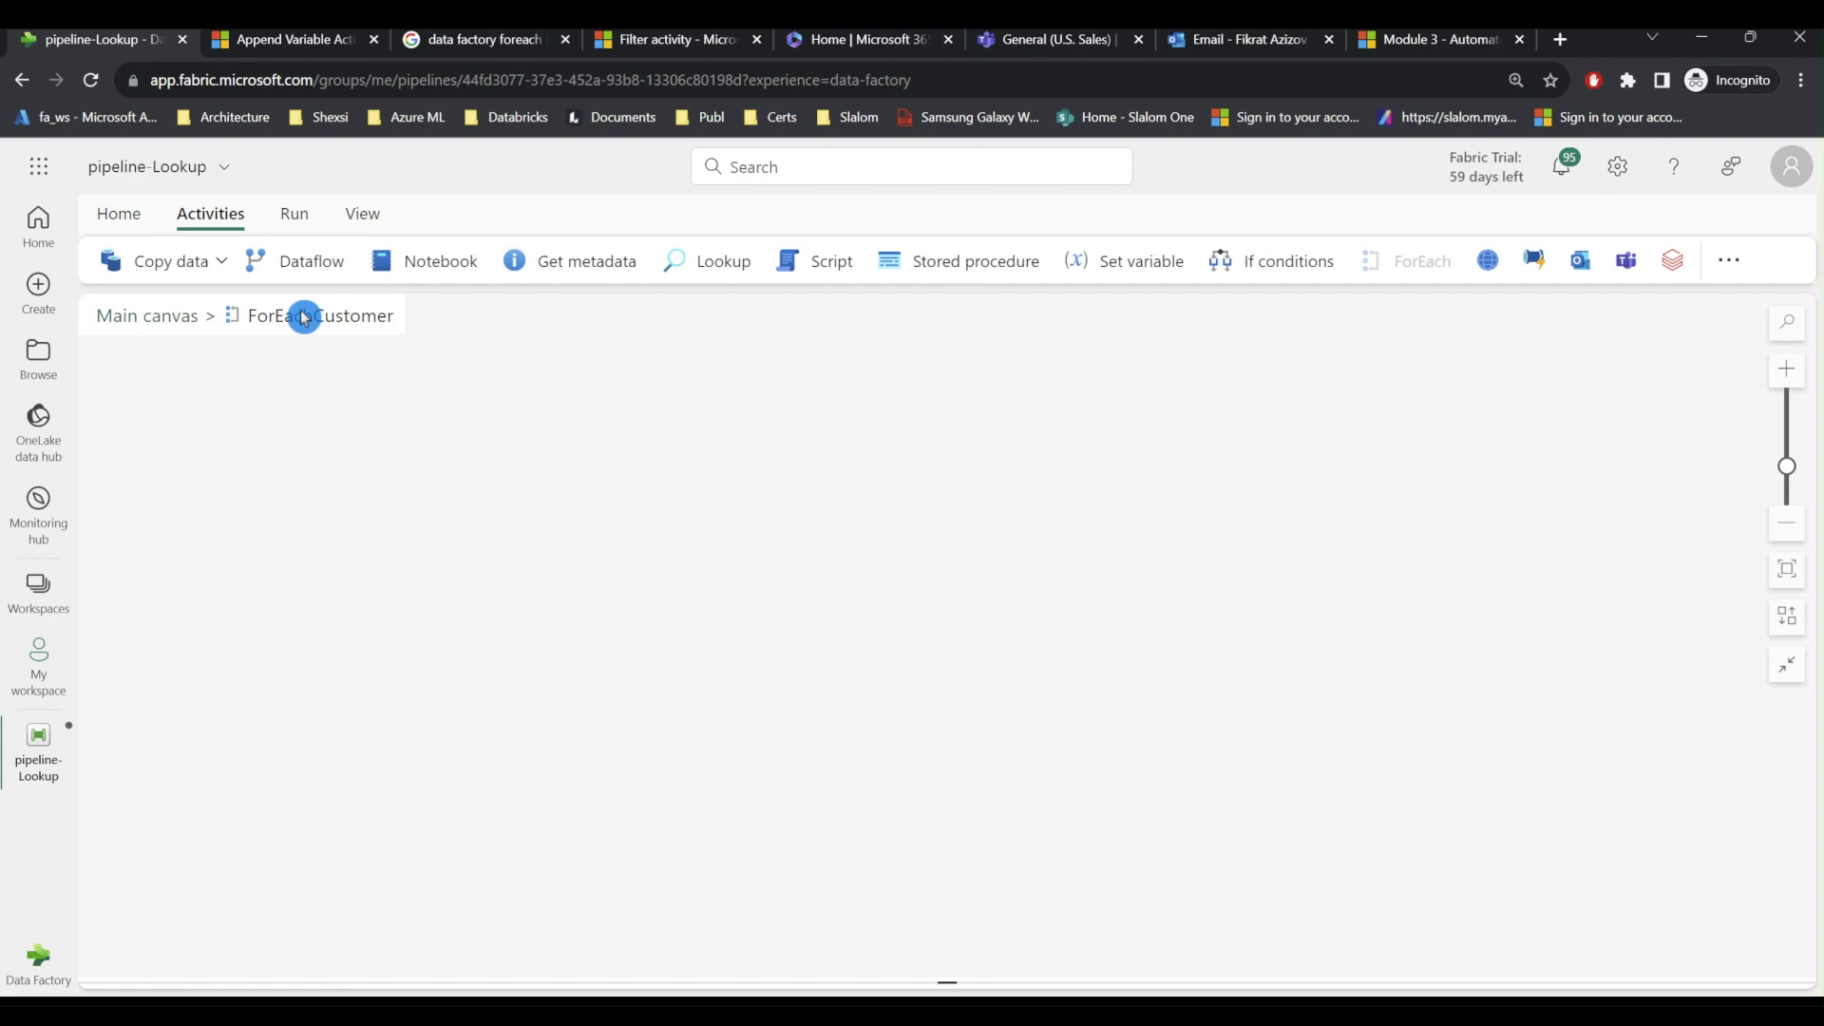
- Add an Office 365 Outlook activity in the loop, named 'Office 365 Outlook-Sent Emails to customers'
click(1585, 269)
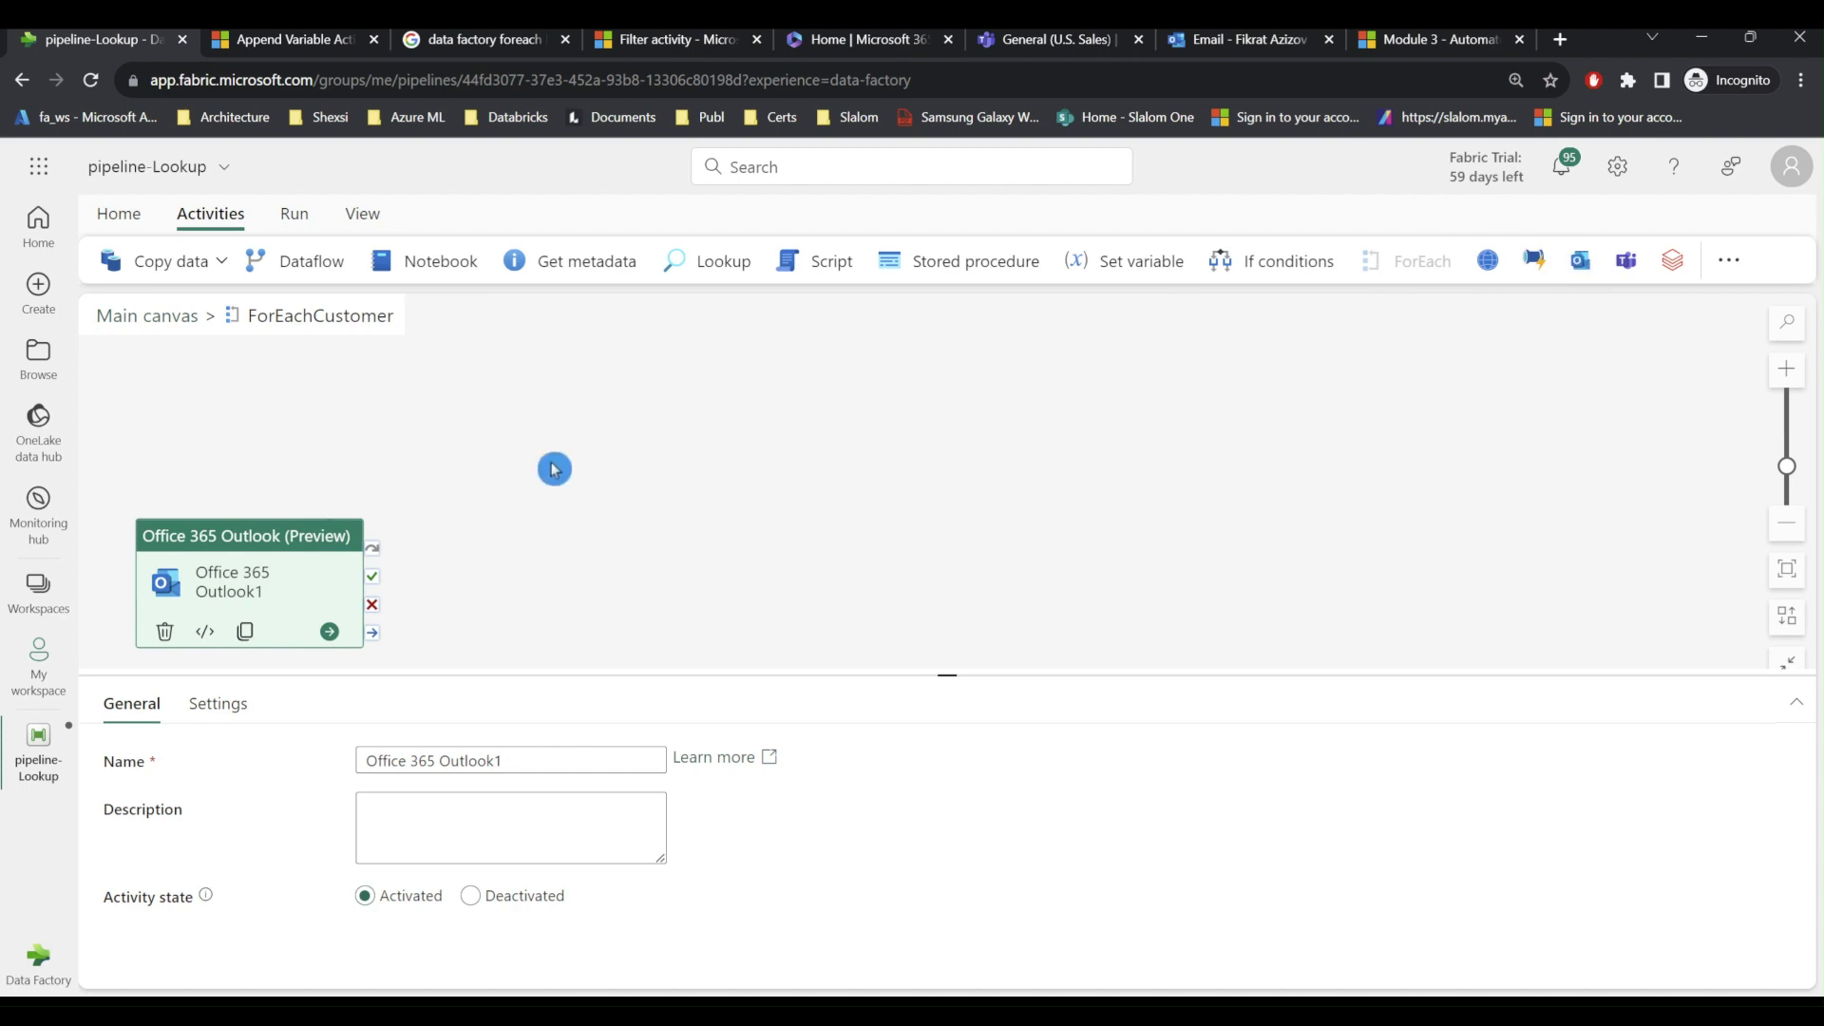
drag(235, 548, 488, 431)
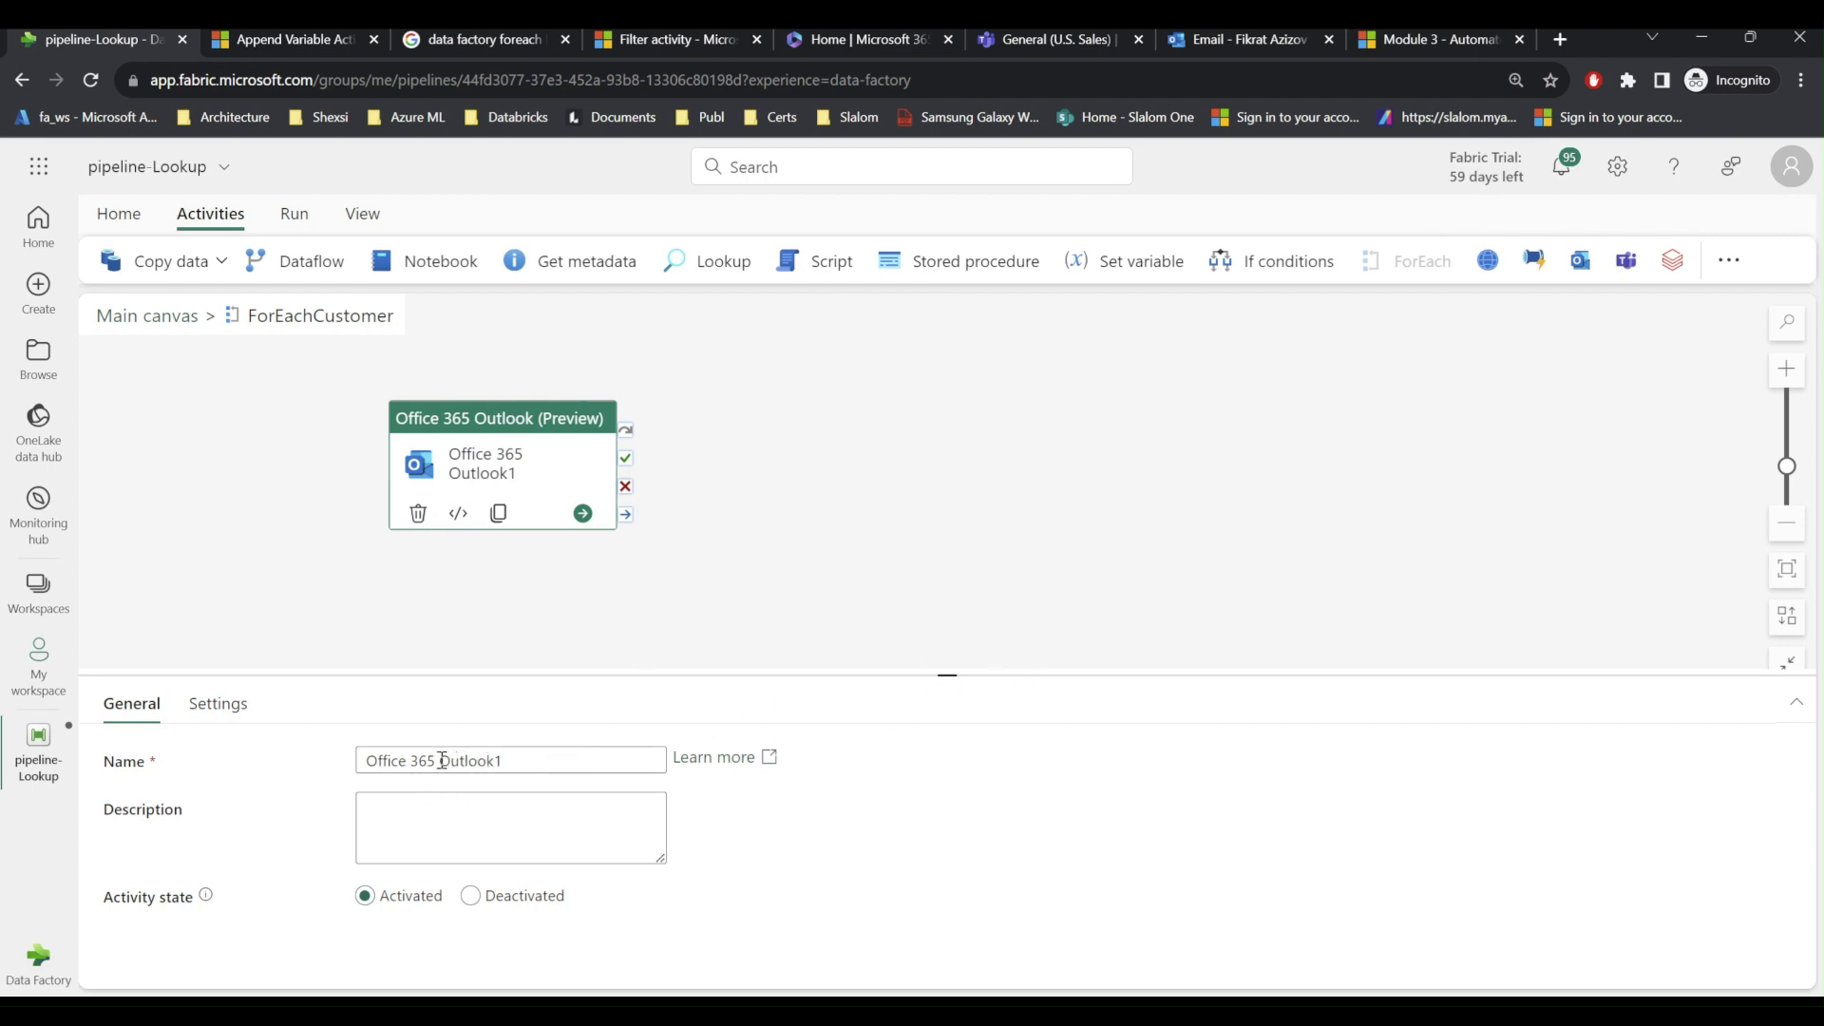
drag(496, 761, 626, 753)
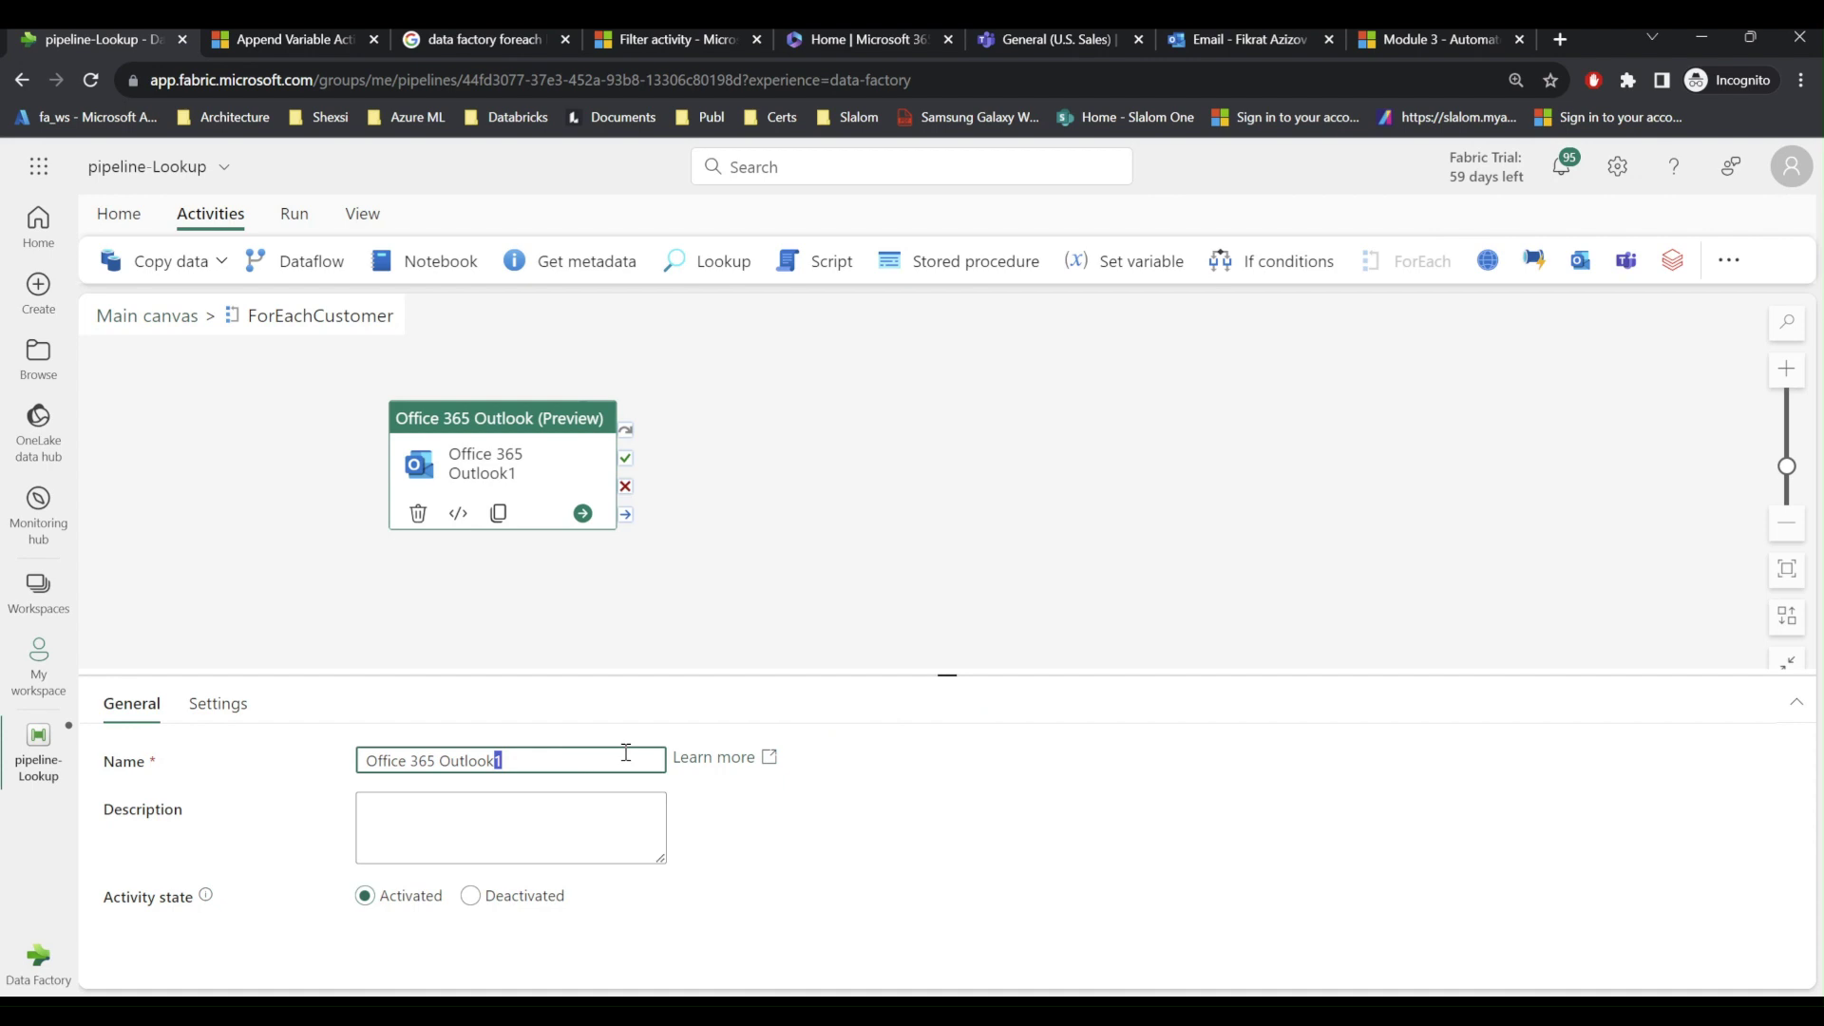
text(-Sent Emails to customers)
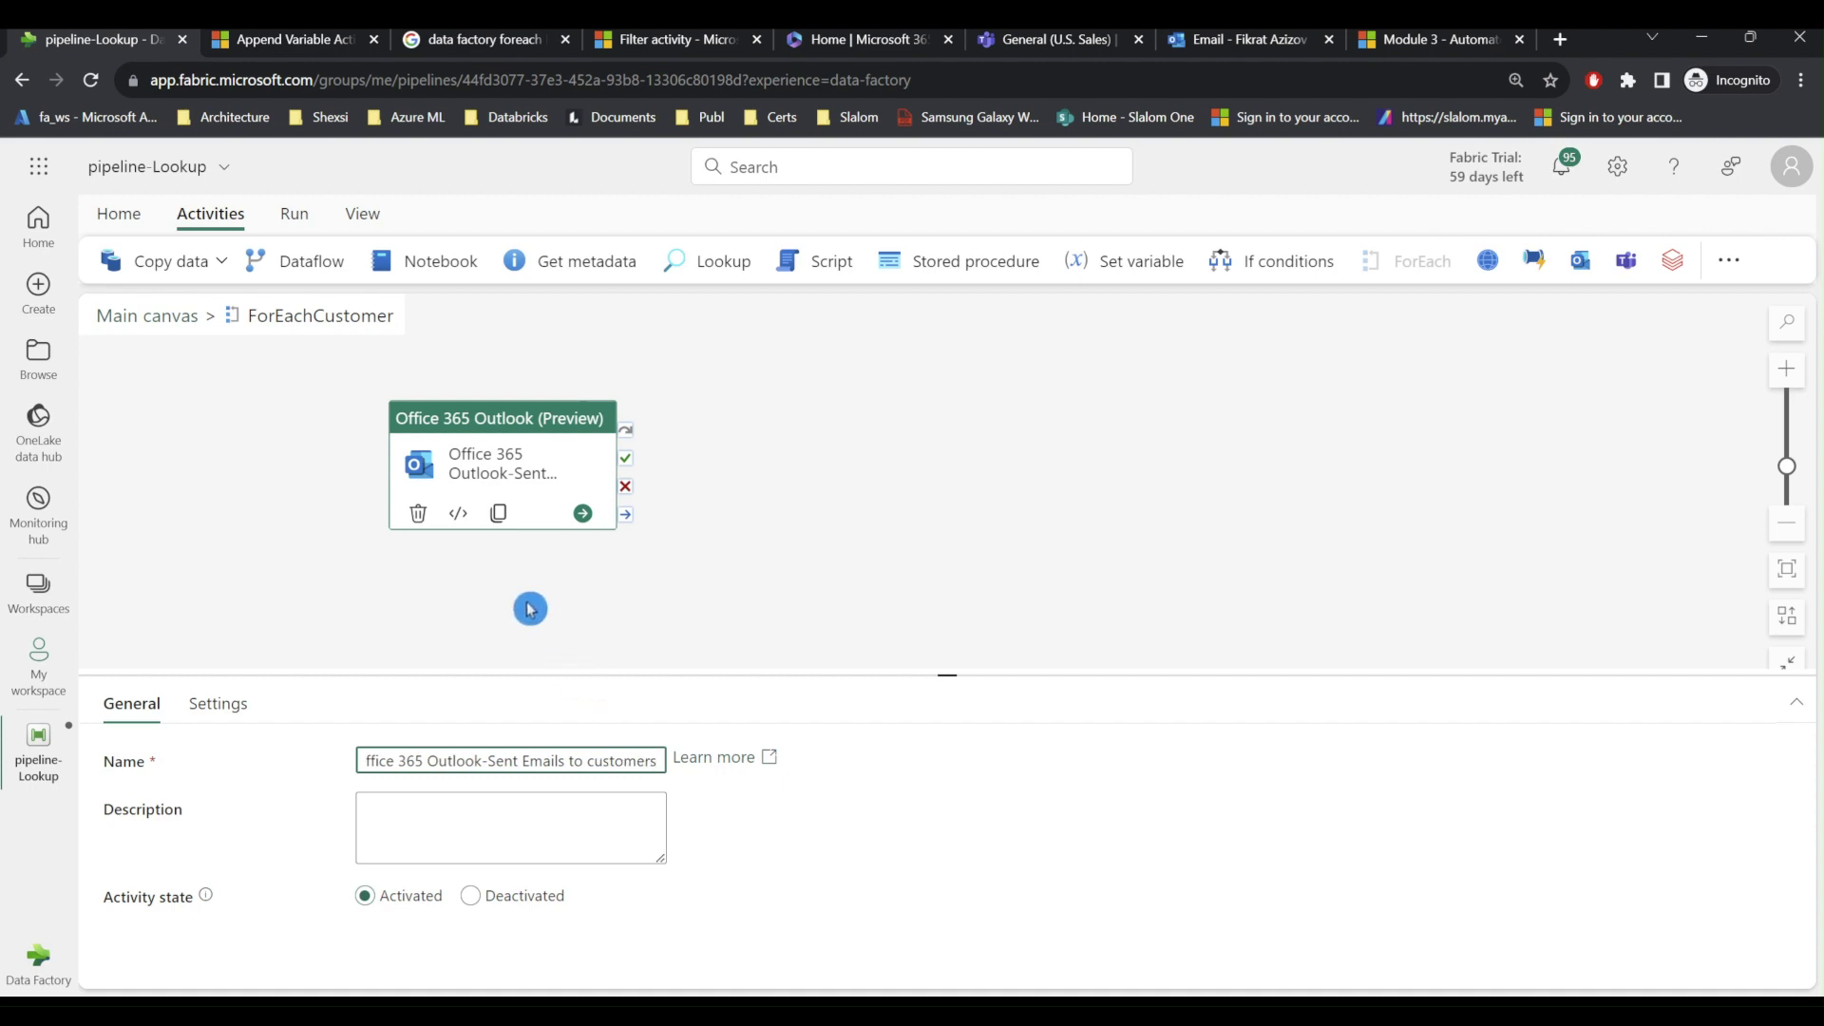
- Connect the Outlook activity's Settings to an Office 365 account
click(230, 712)
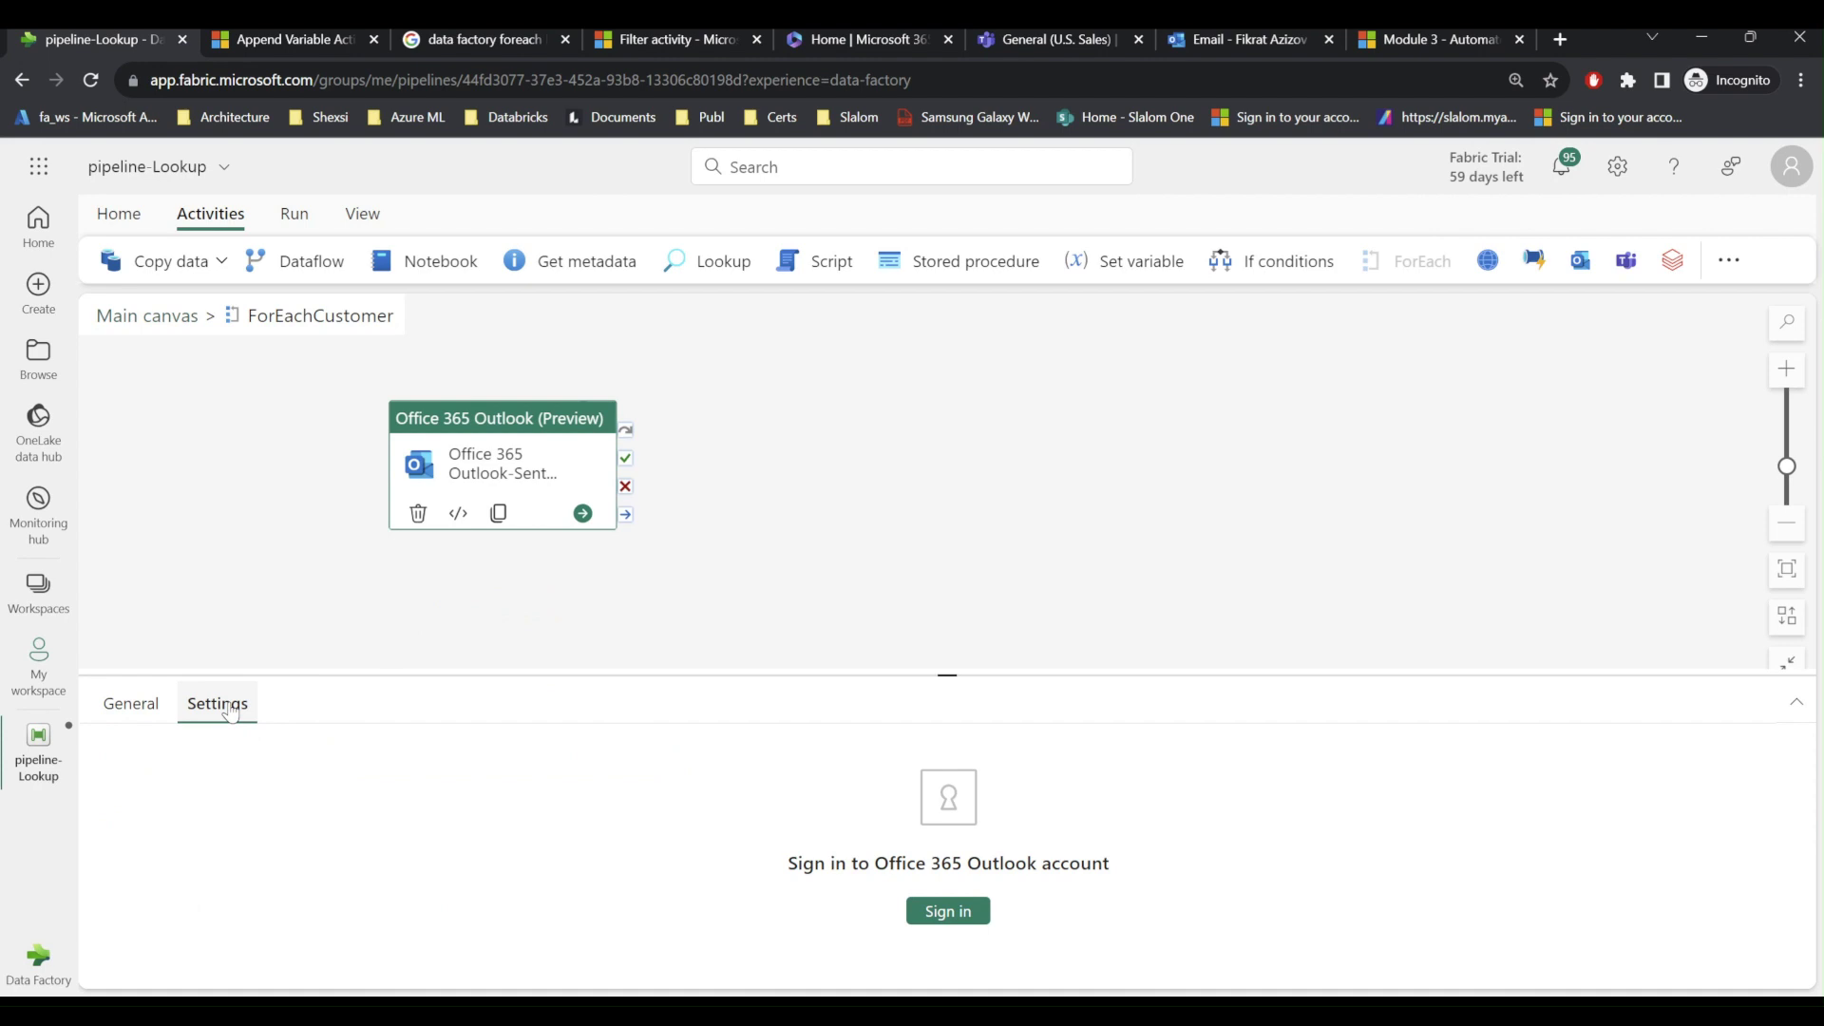
drag(948, 673, 948, 554)
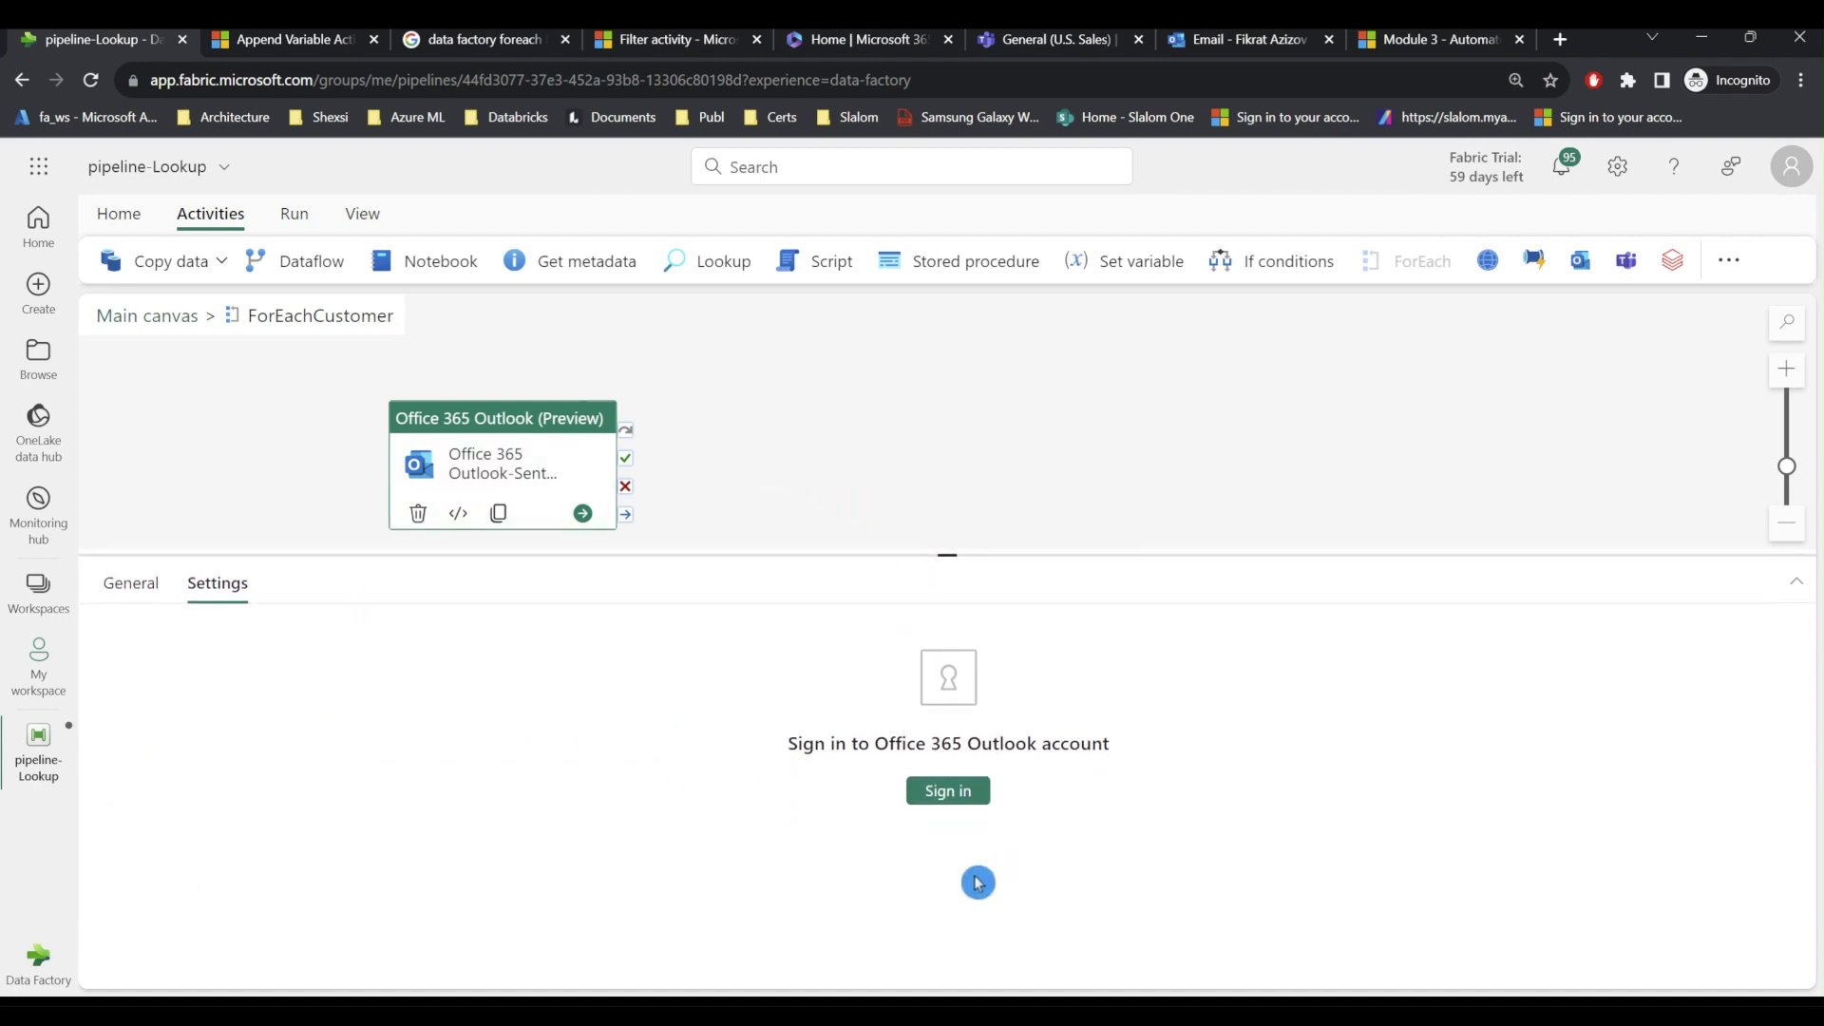
click(941, 803)
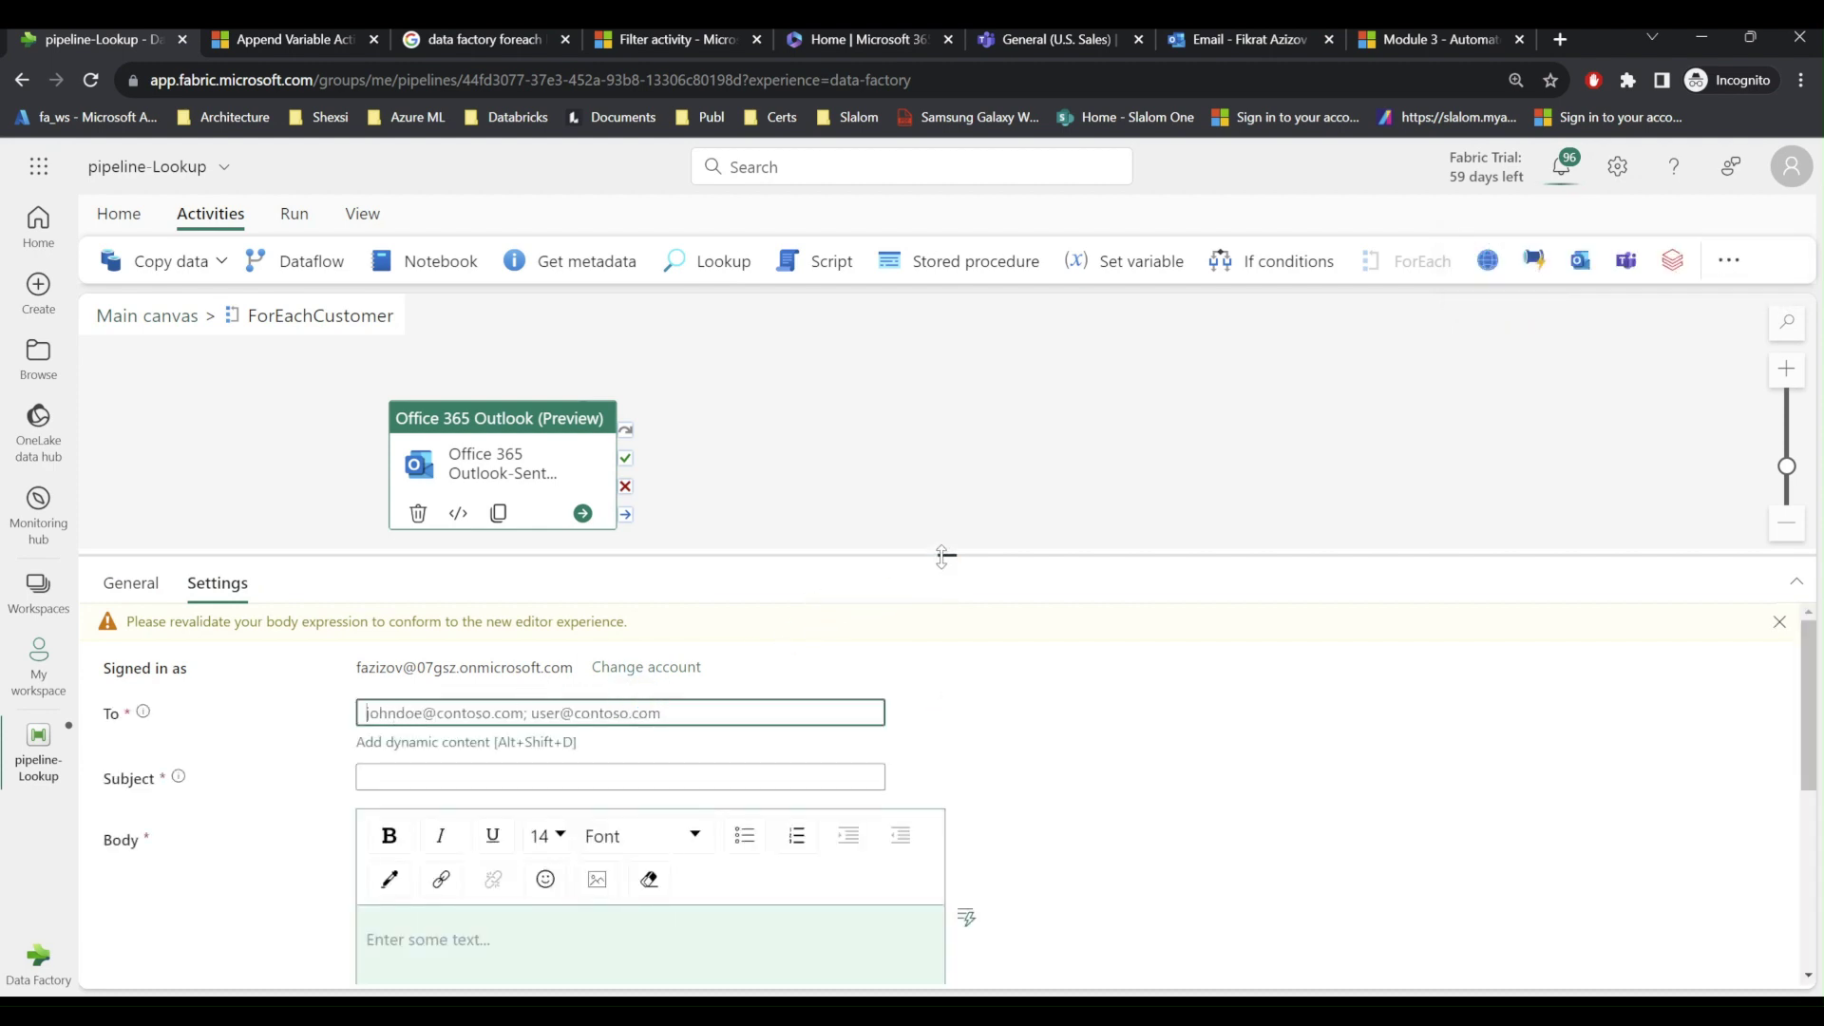
- Launch the Pipeline expression builder for the Outlook activity's To field
drag(947, 556, 947, 516)
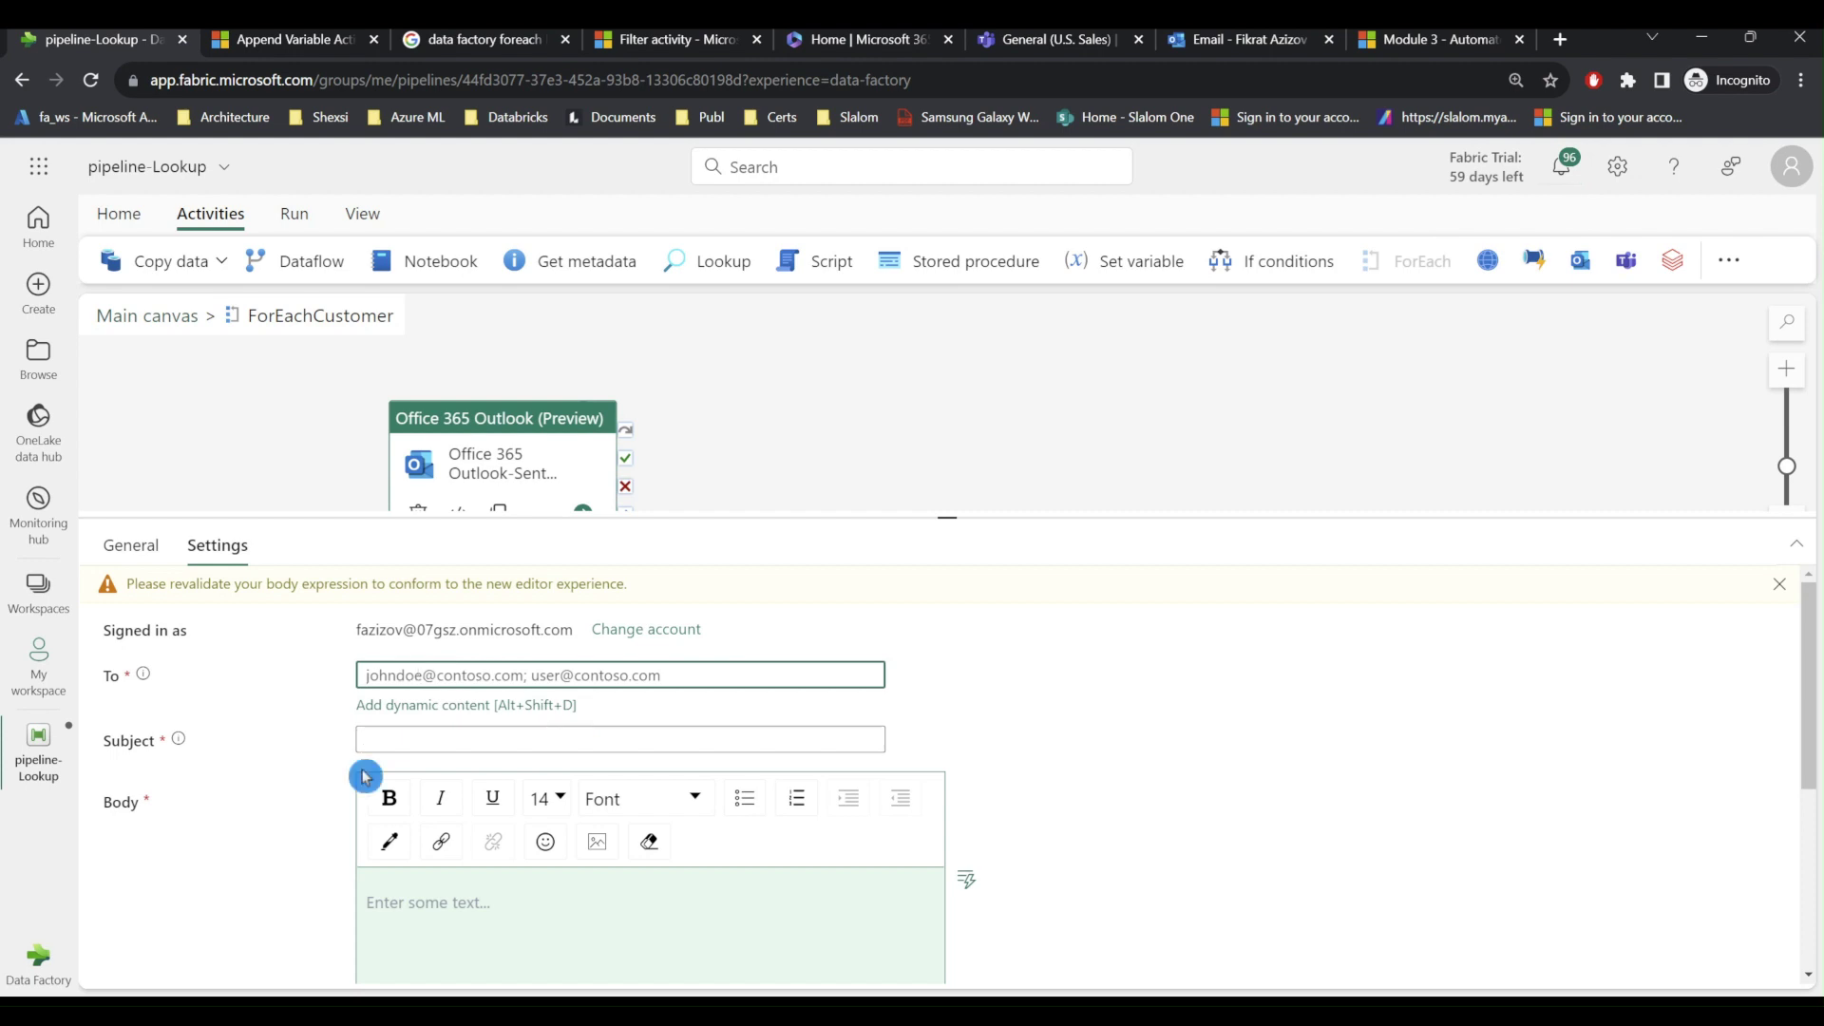
click(474, 716)
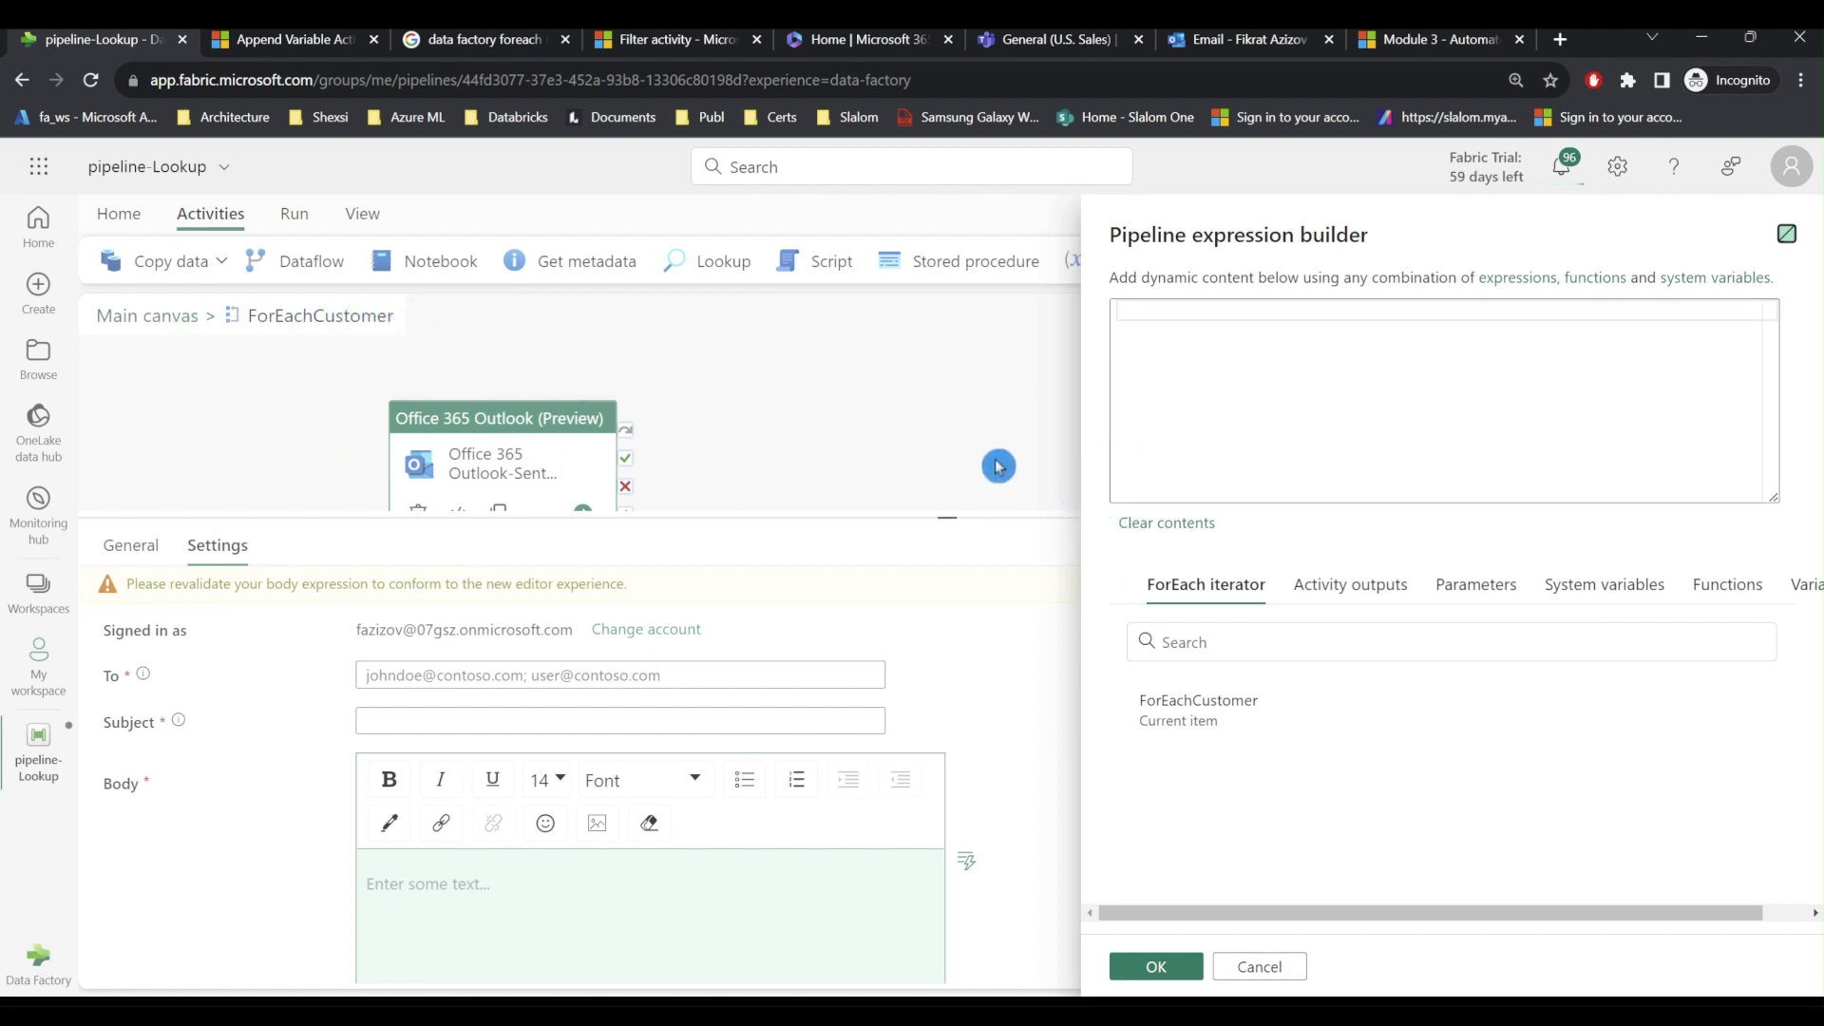
- Insert ForEachCustomer's current item and append .EmailAddress for the To expression
click(1158, 316)
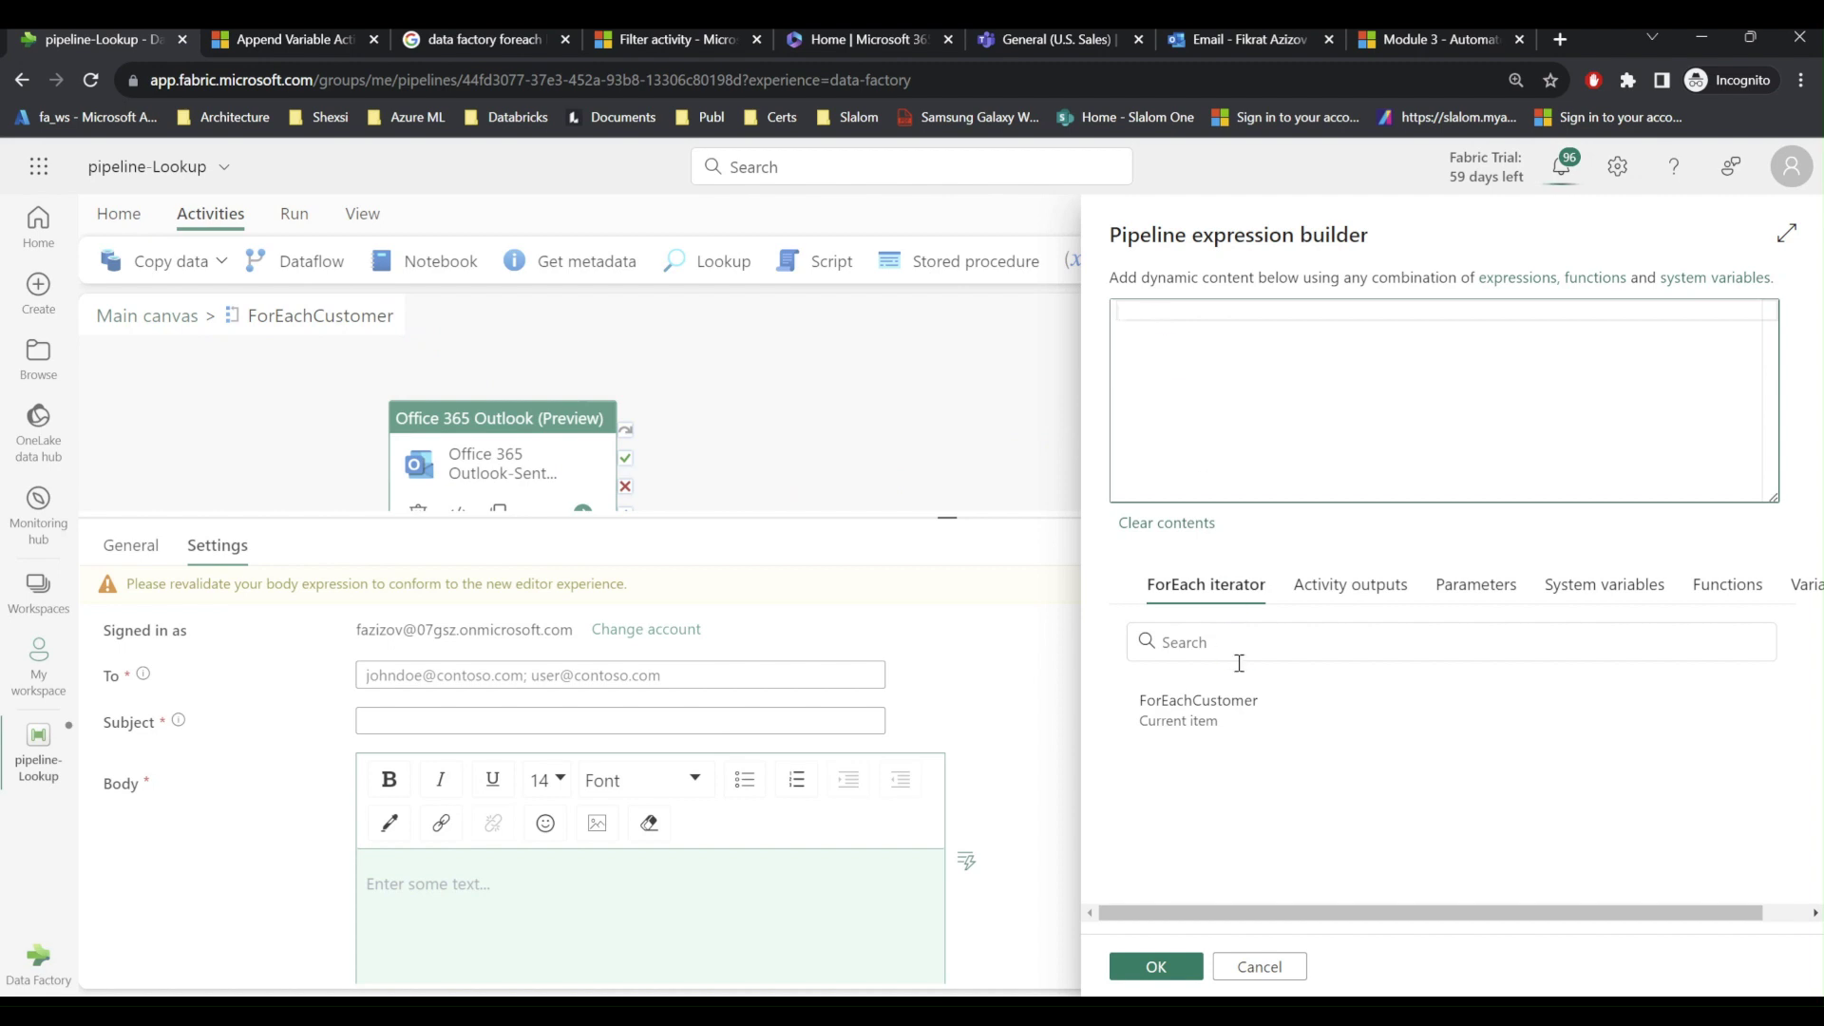
click(1174, 728)
text(.)
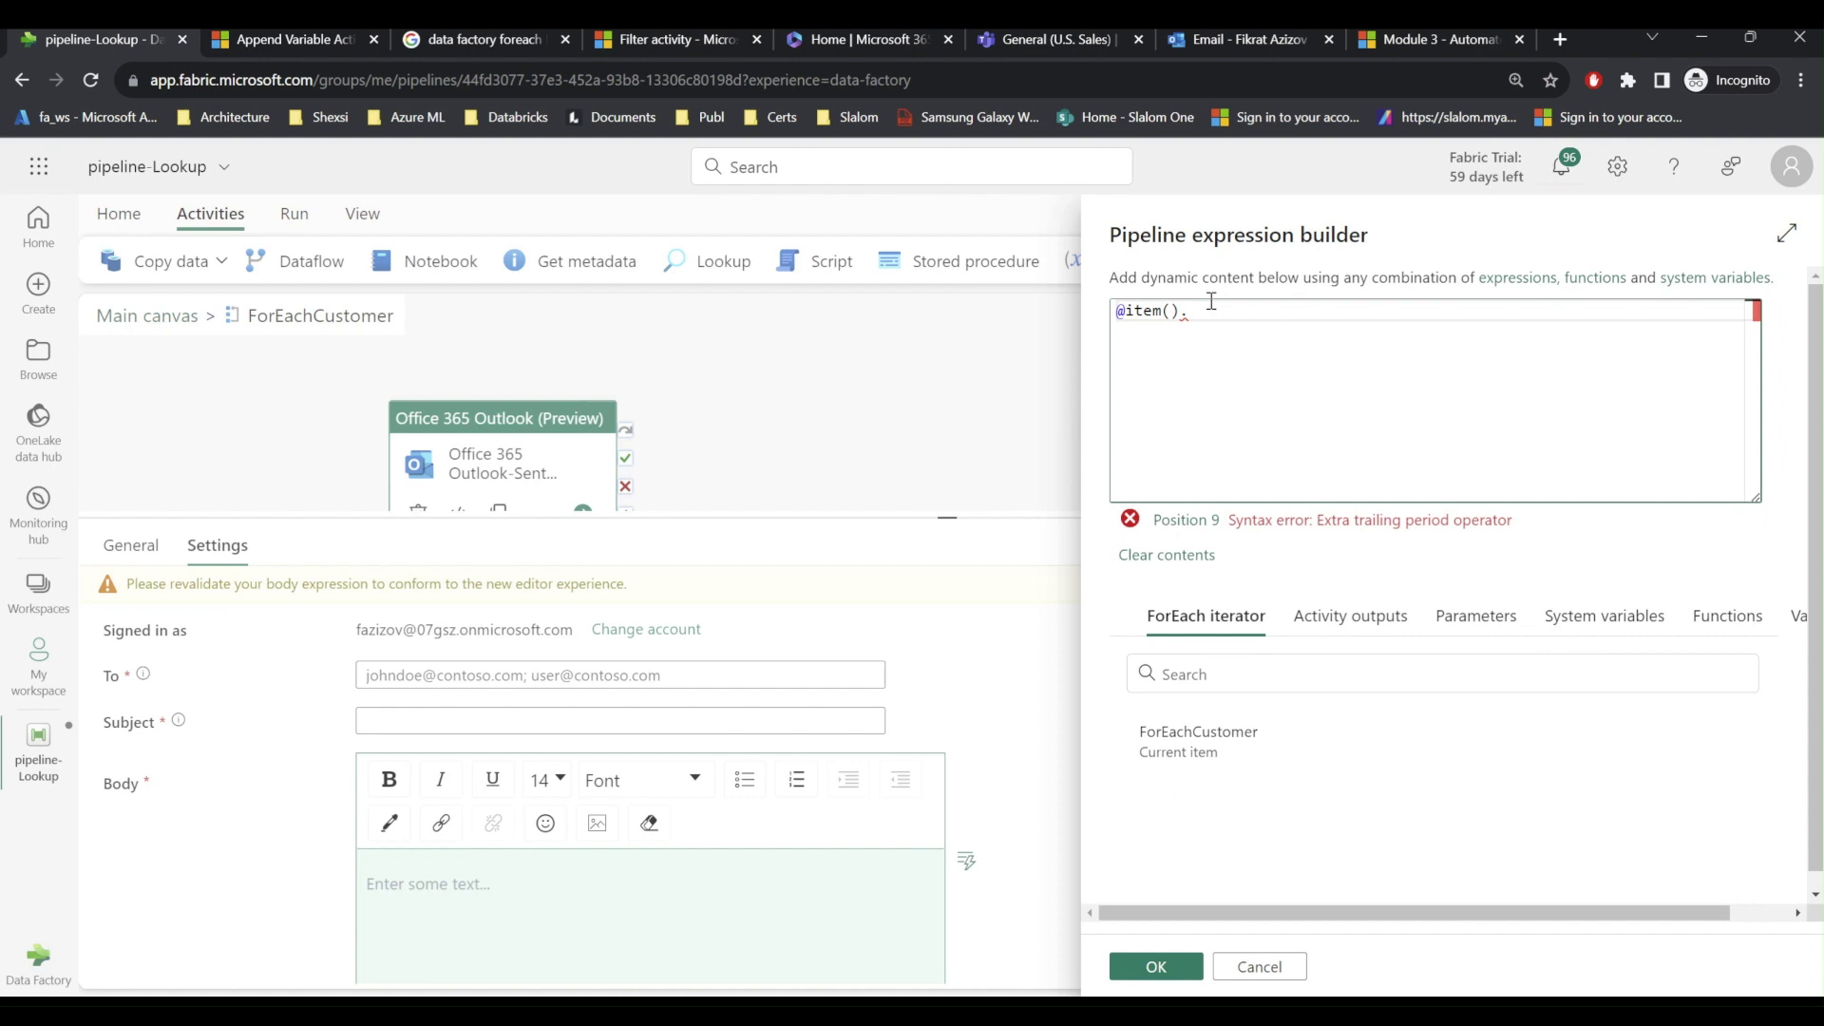
text(Email)
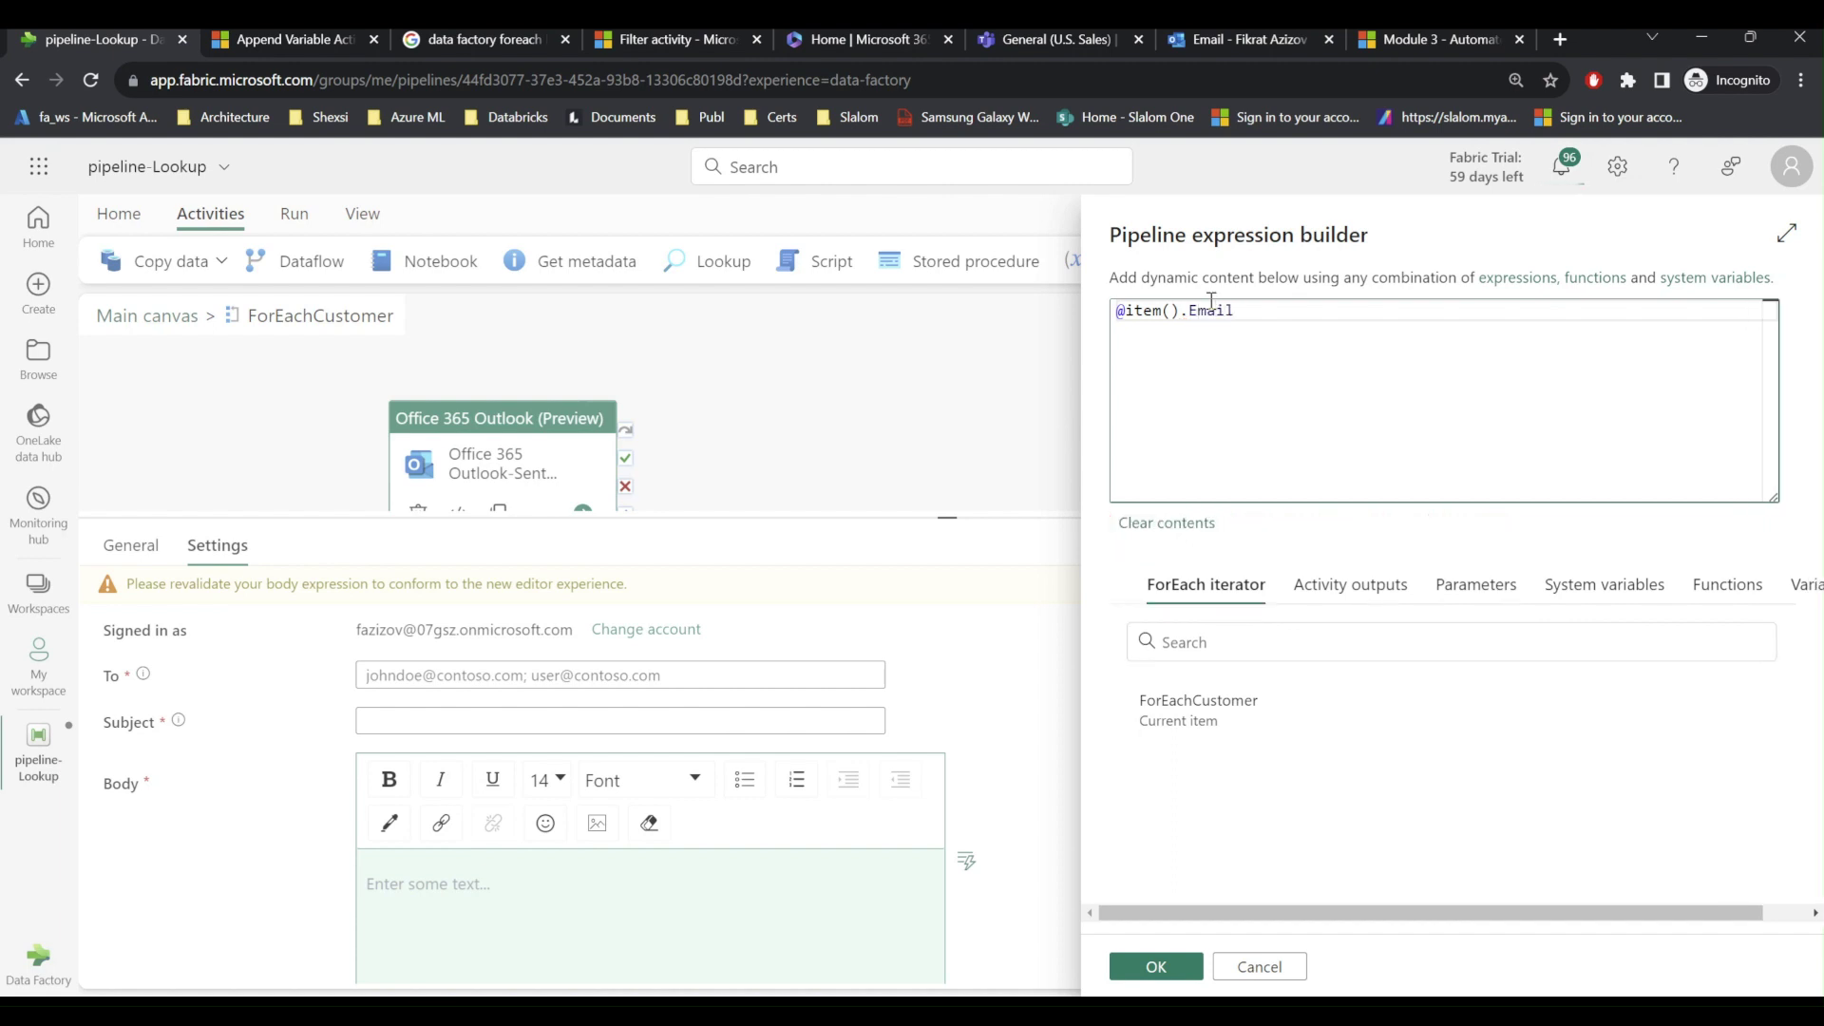
text(Address)
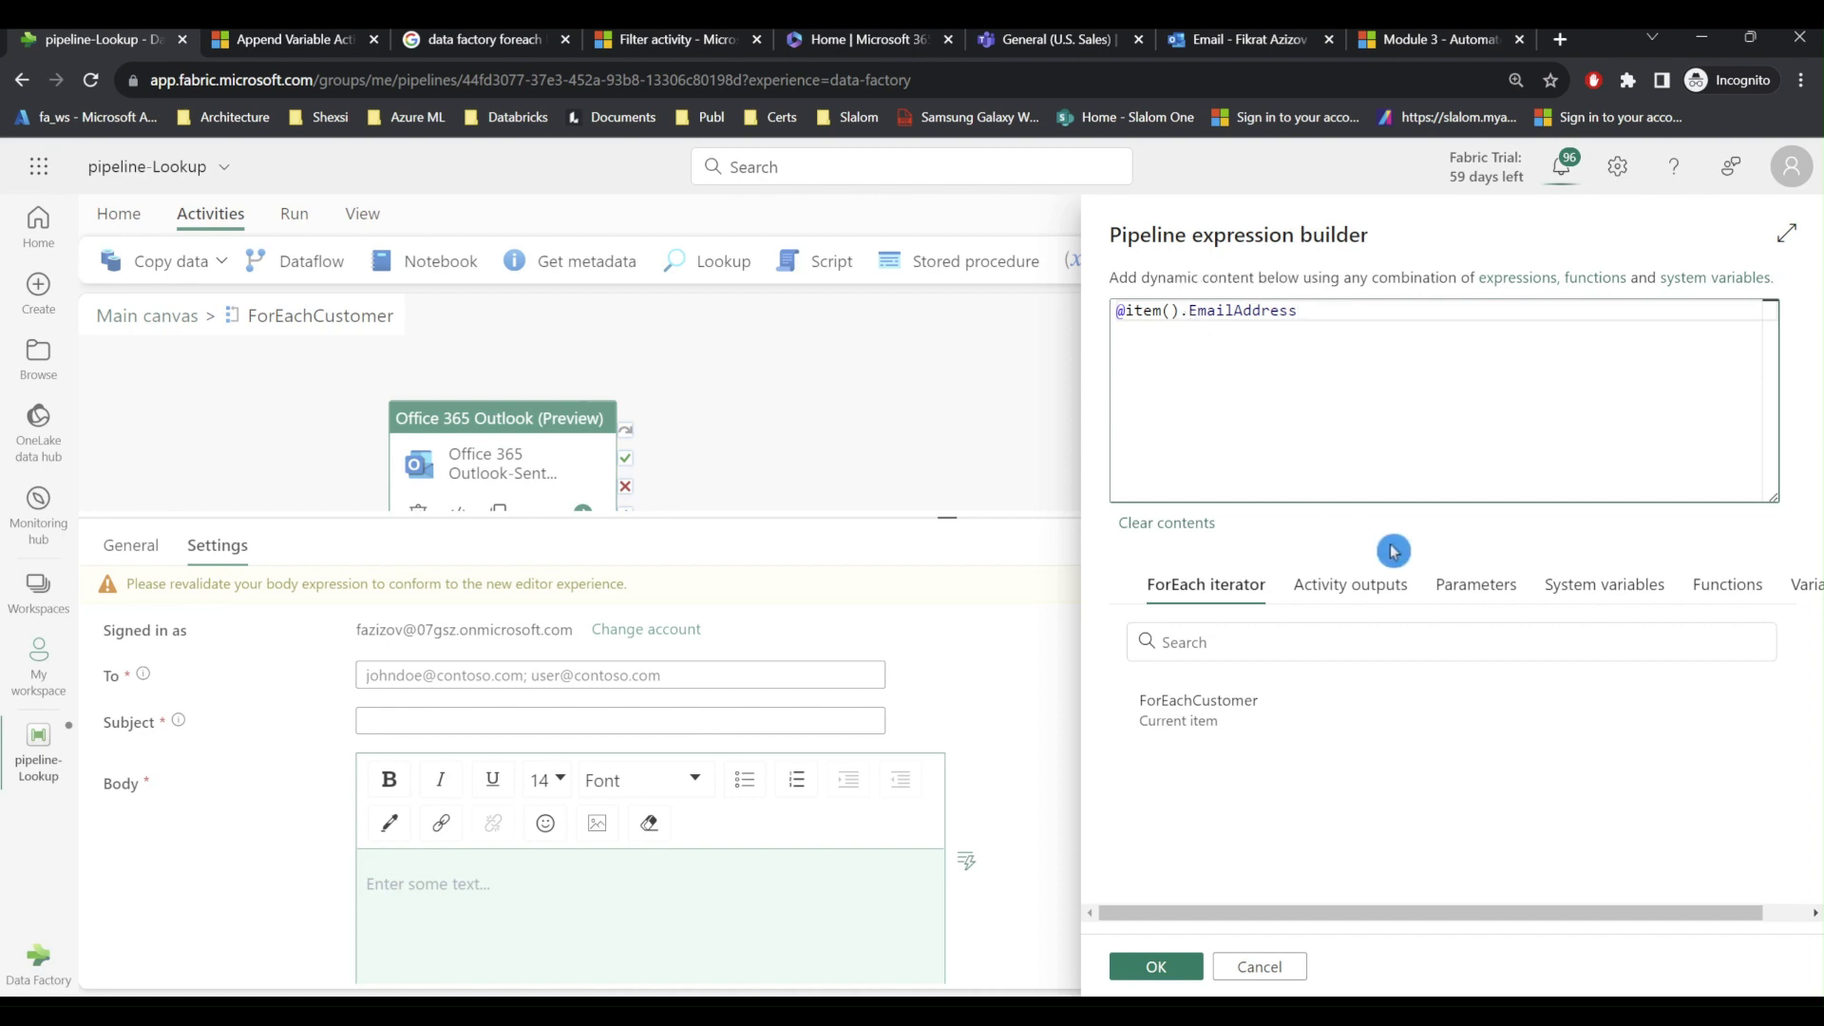
click(1158, 966)
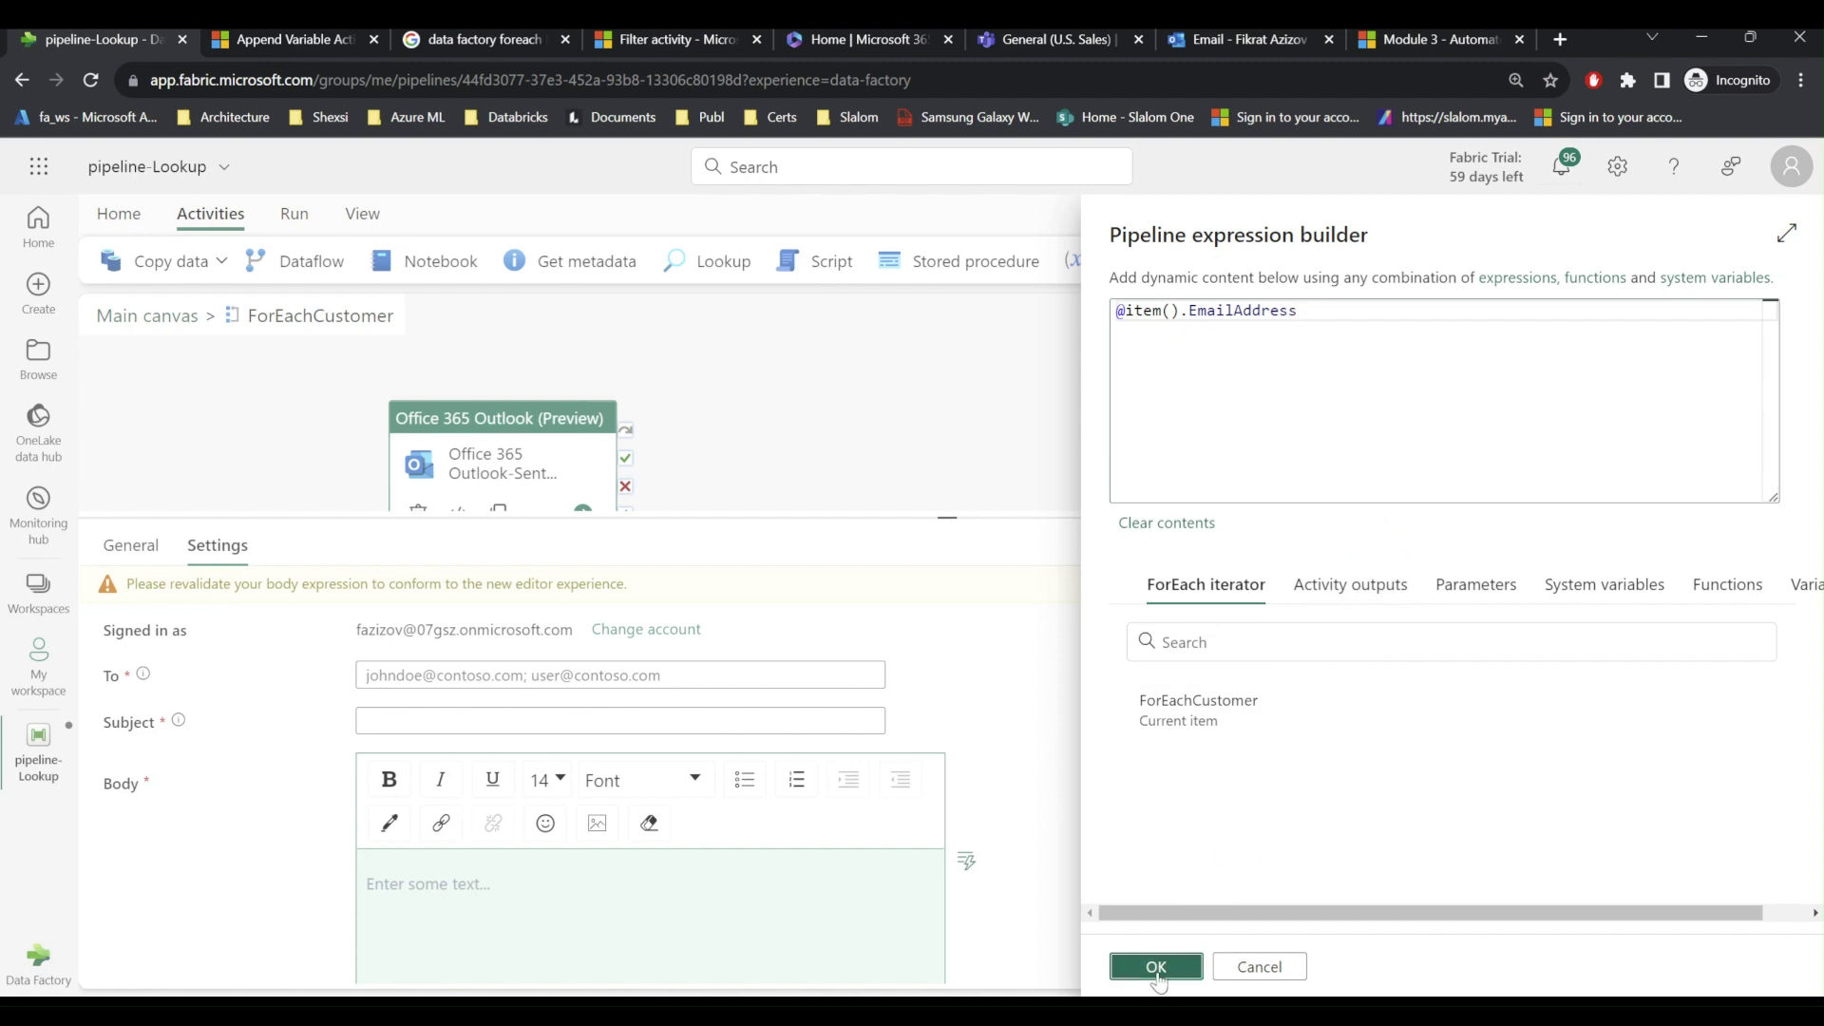
click(423, 722)
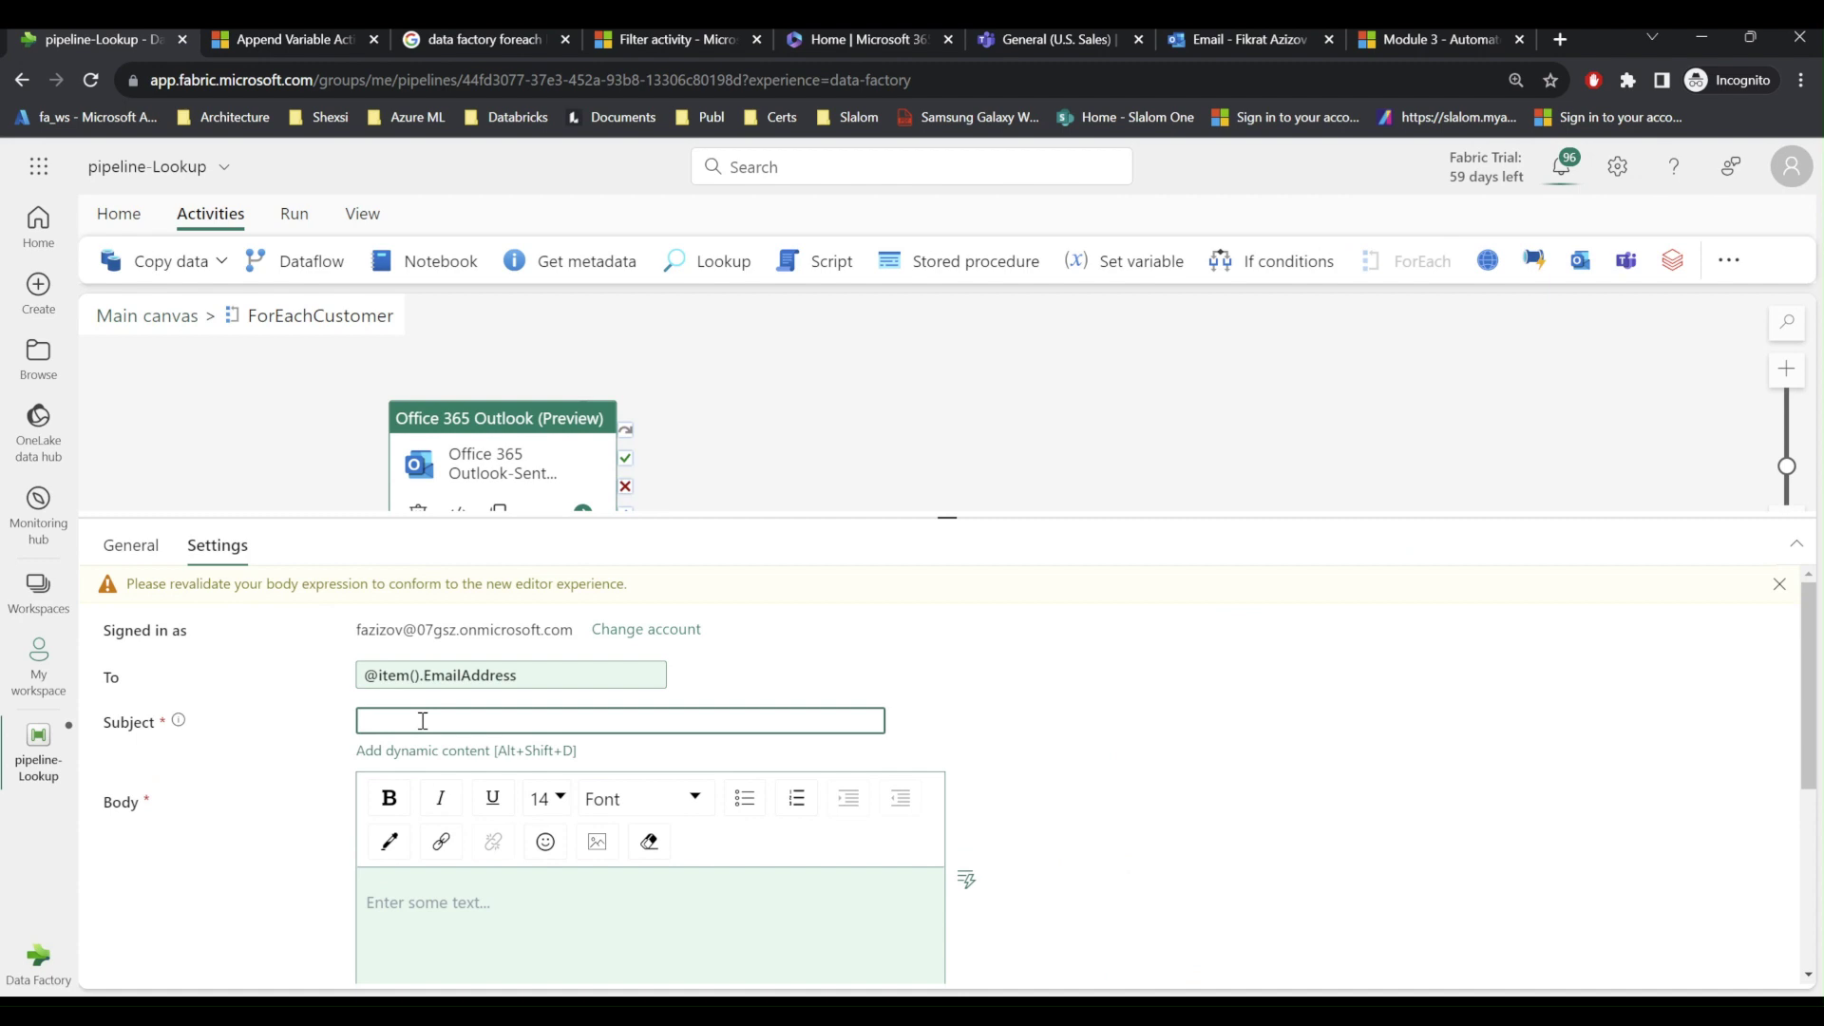
text(Sales event for Christmass)
- Bring up the expression builder for the email Body content
click(500, 948)
click(606, 905)
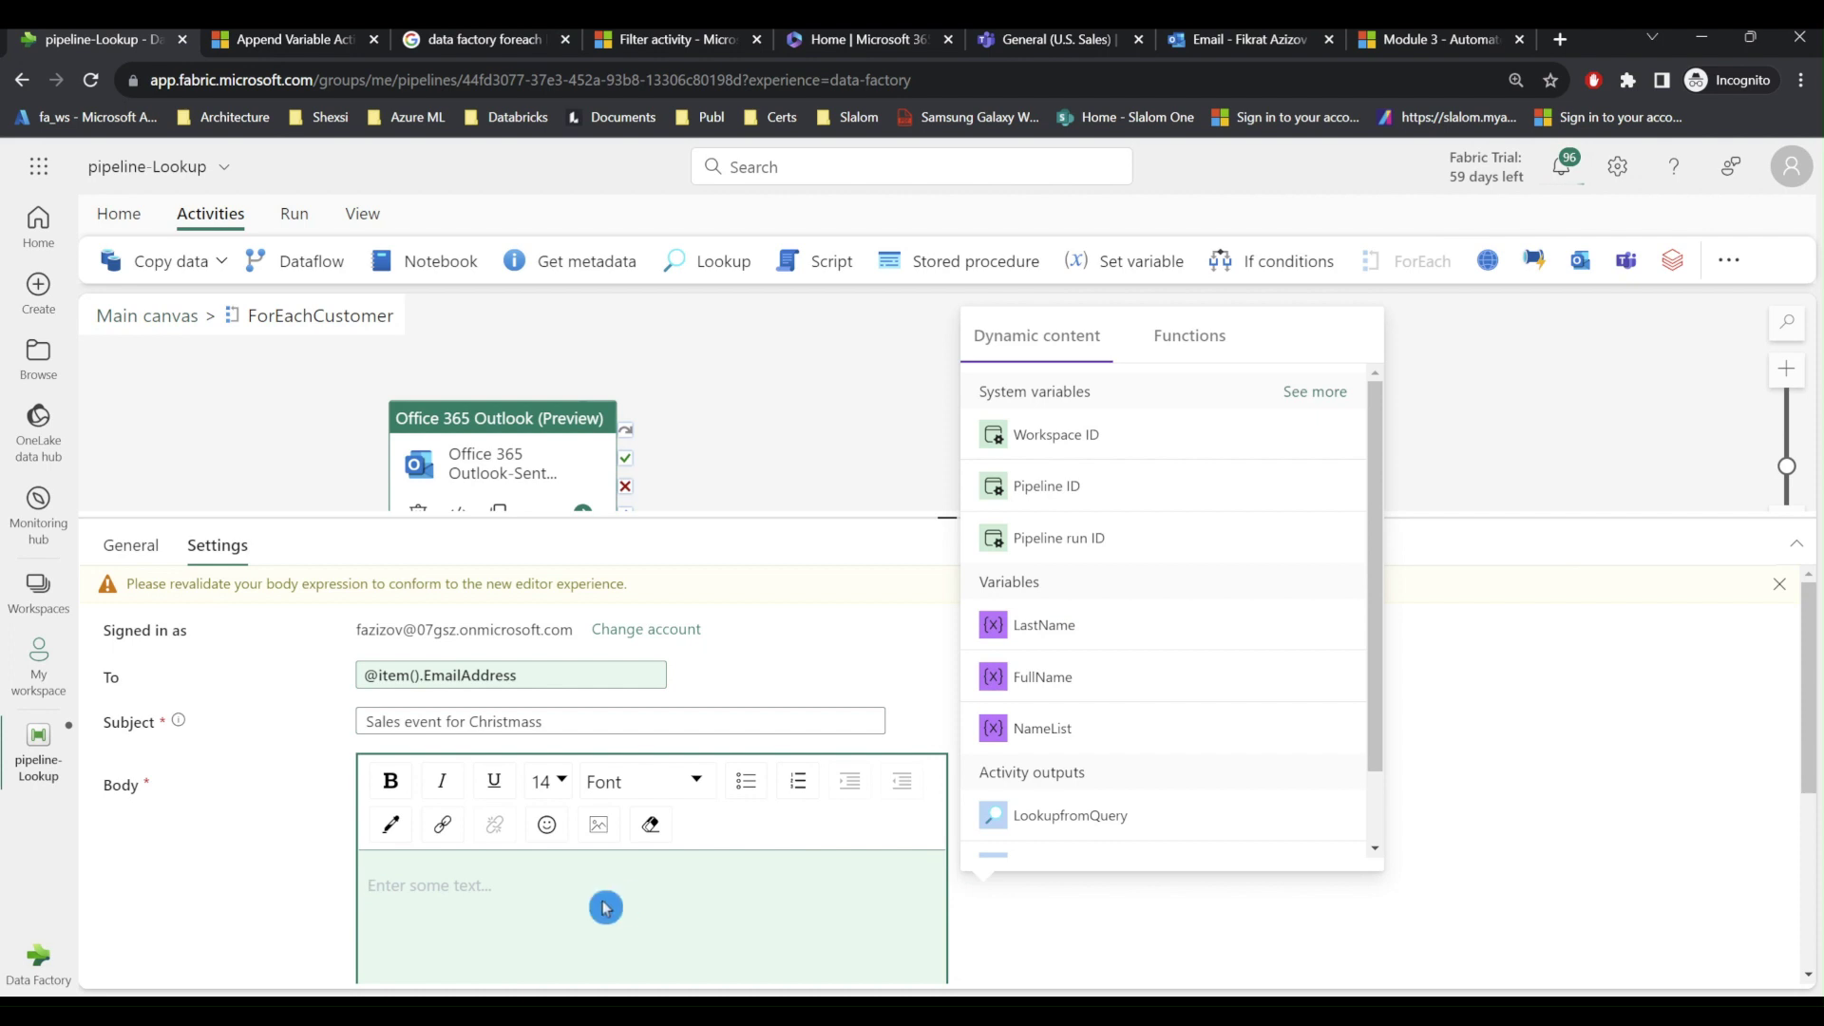
click(525, 865)
scroll(521, 869, down, 1)
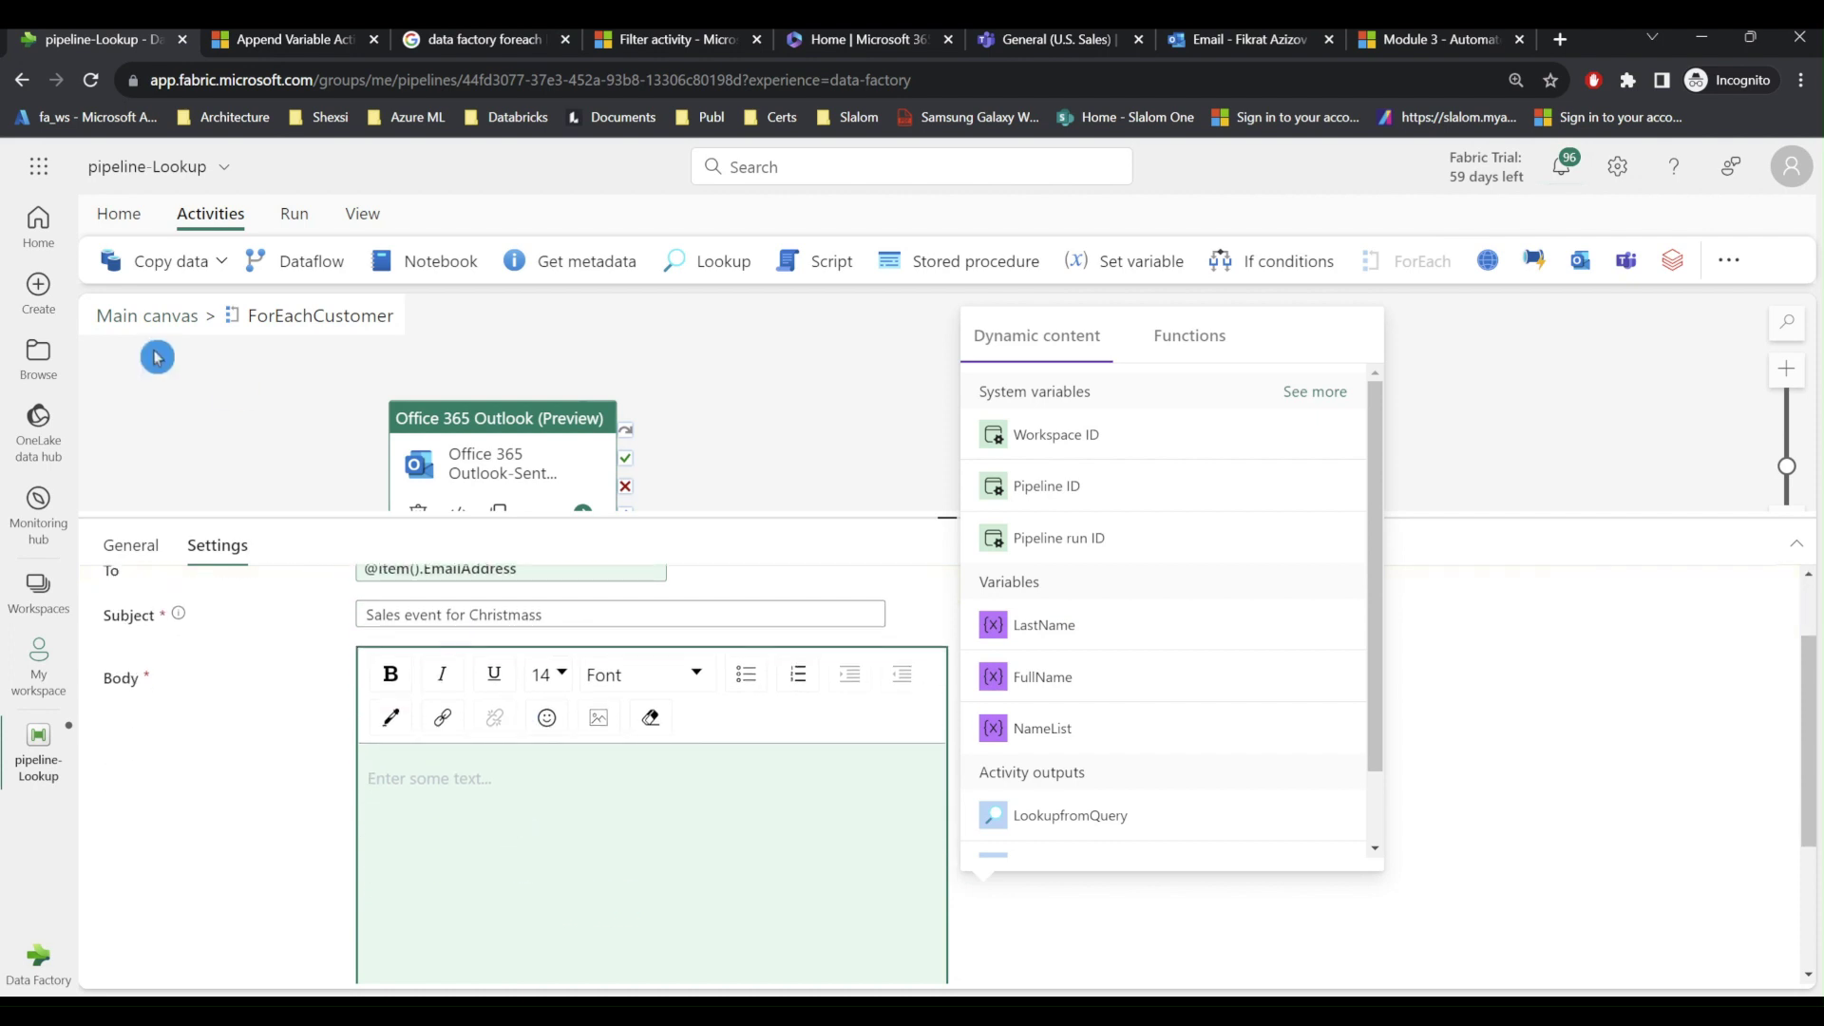
scroll(711, 767, down, 1)
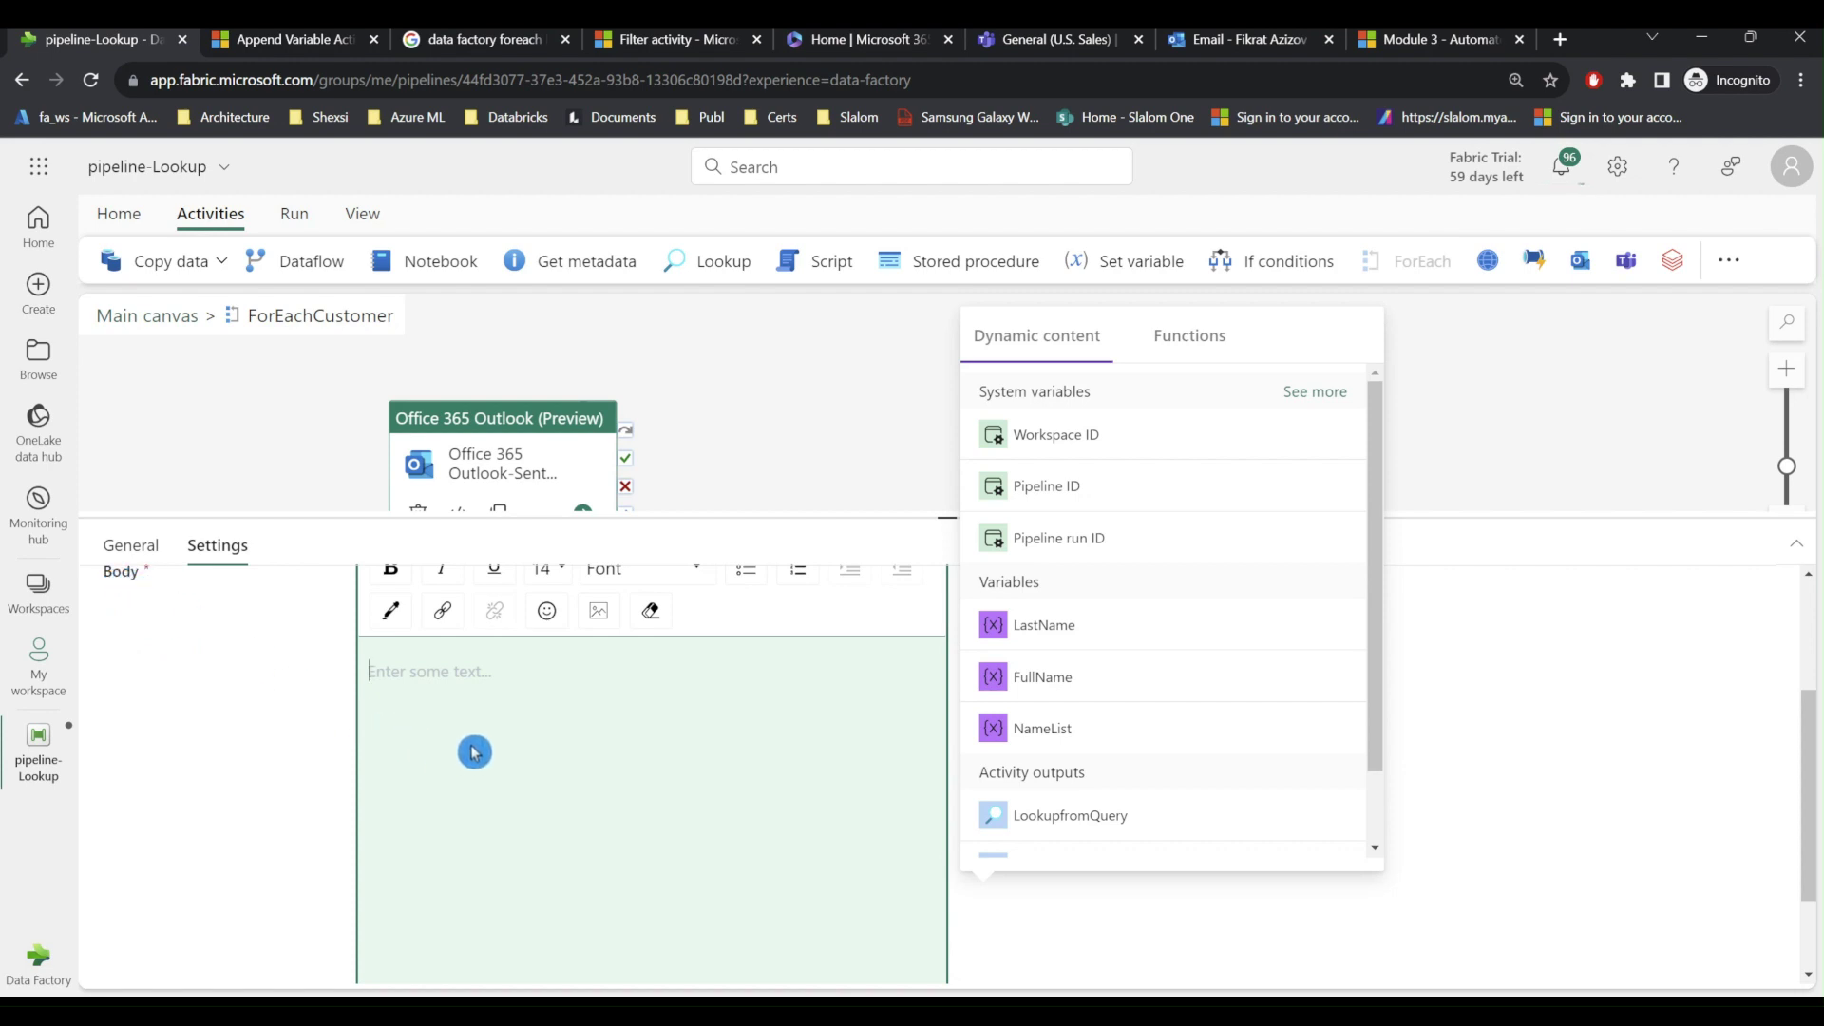
scroll(566, 730, down, 1)
scroll(565, 730, down, 1)
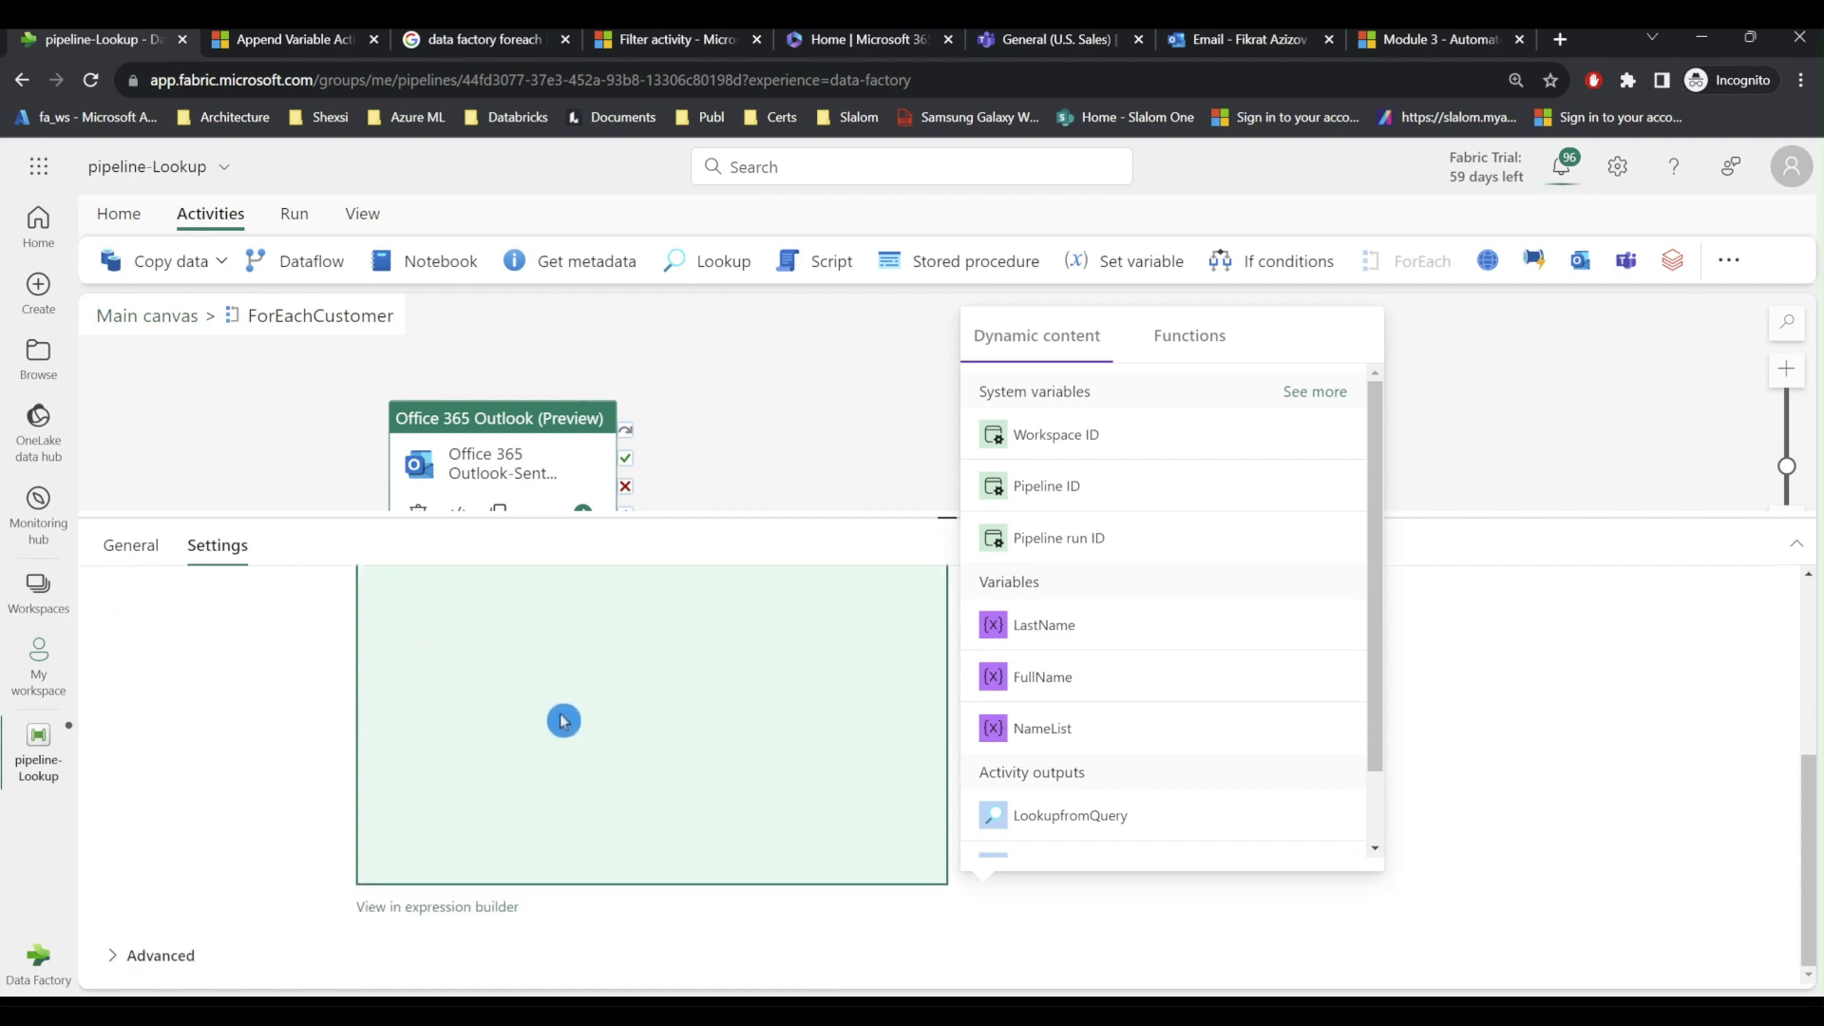
- Insert the concat string function into the email Body expression builder
click(460, 910)
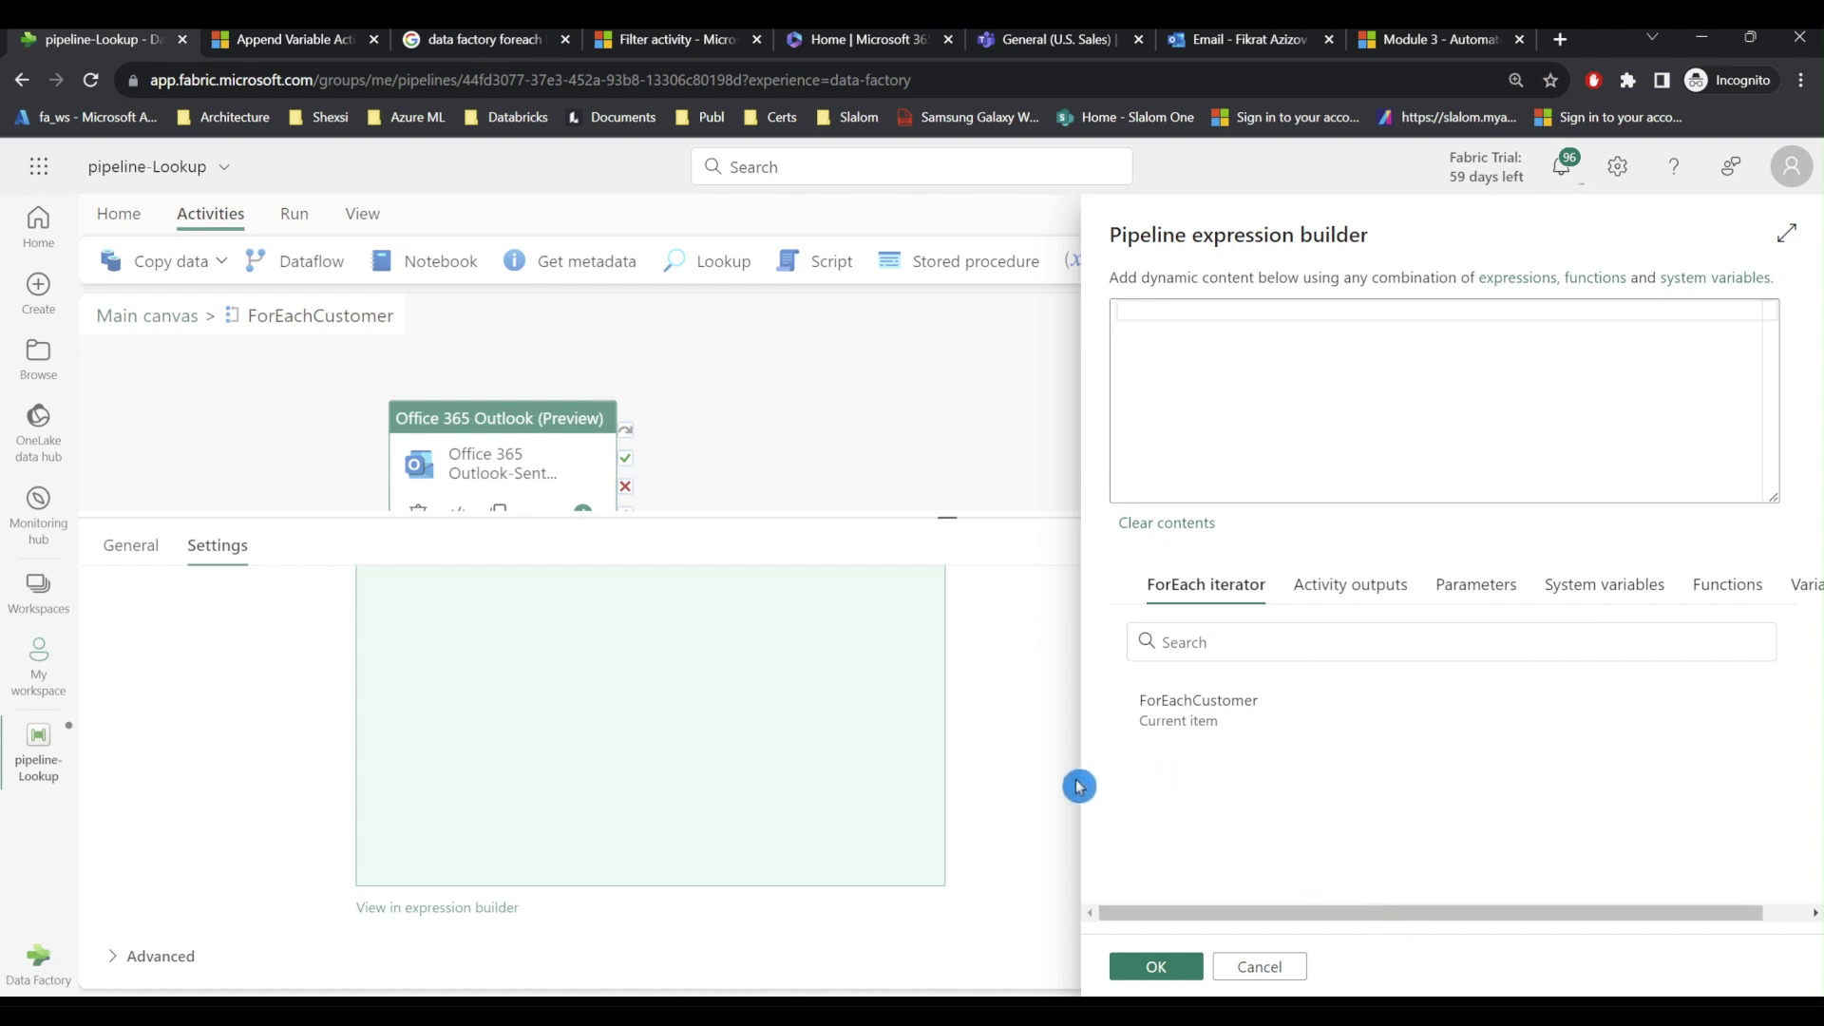
drag(1347, 928, 1422, 927)
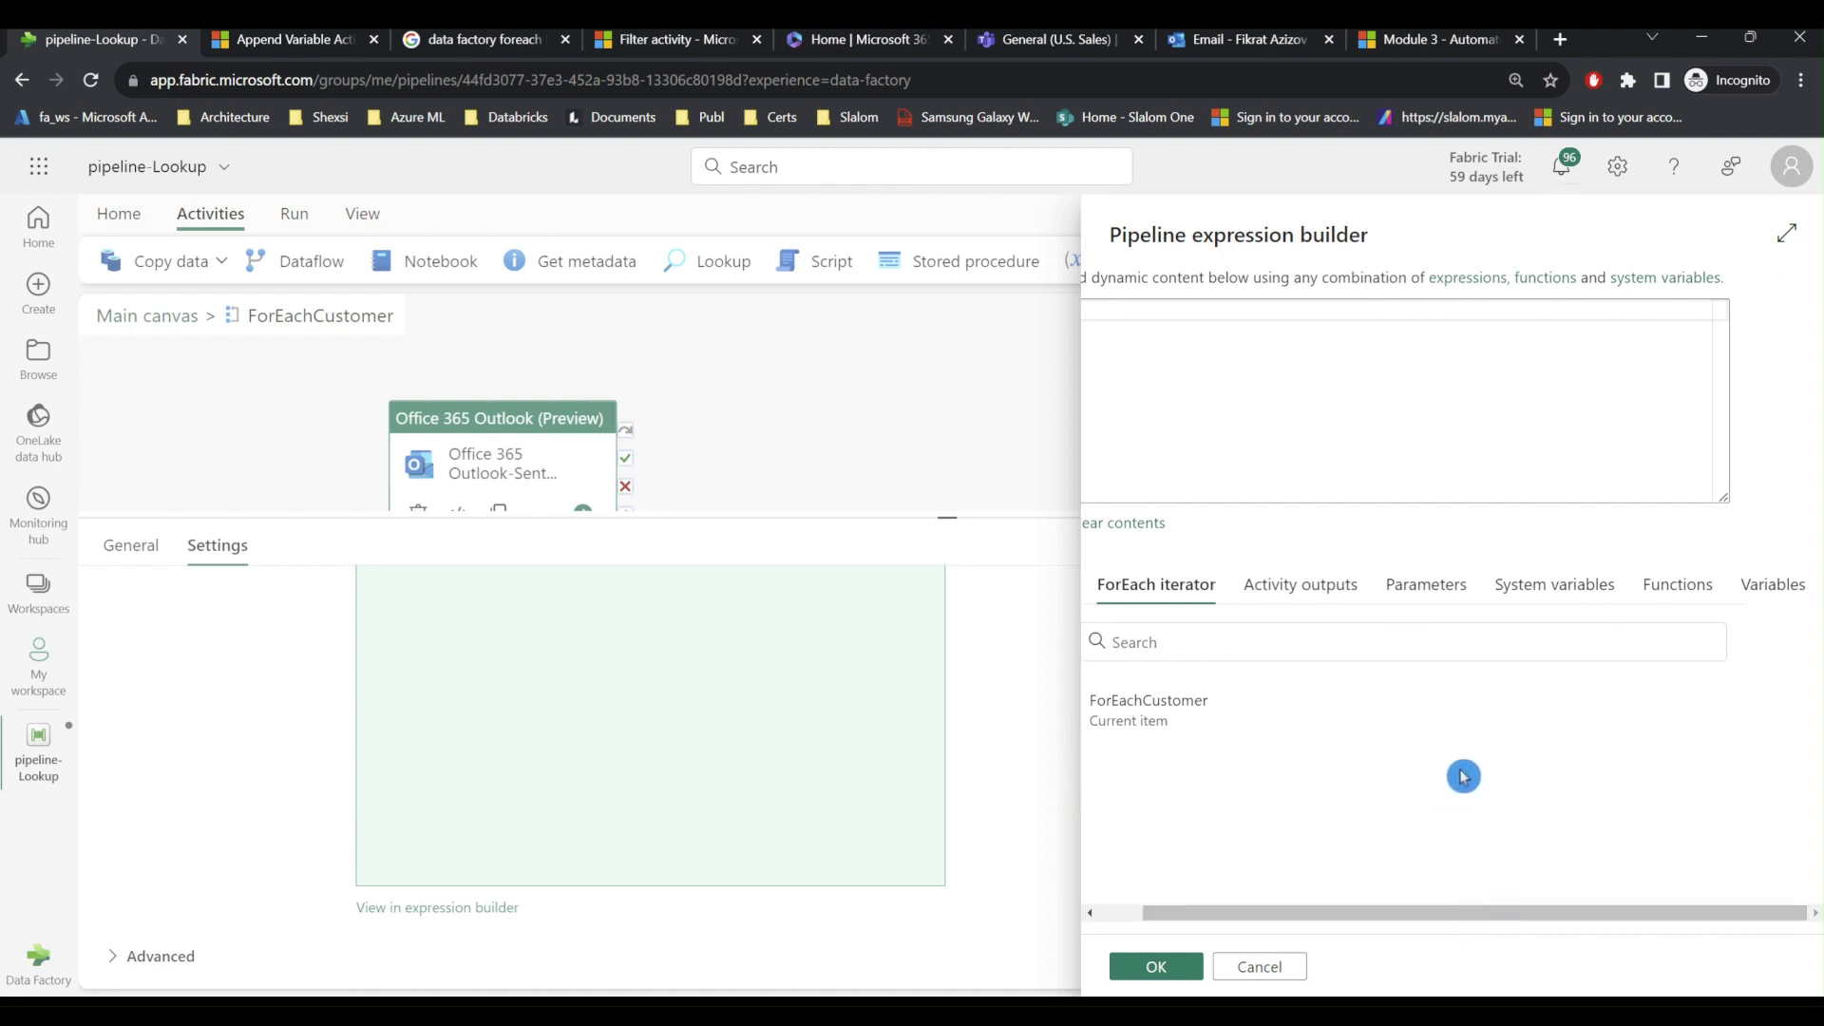
click(1665, 595)
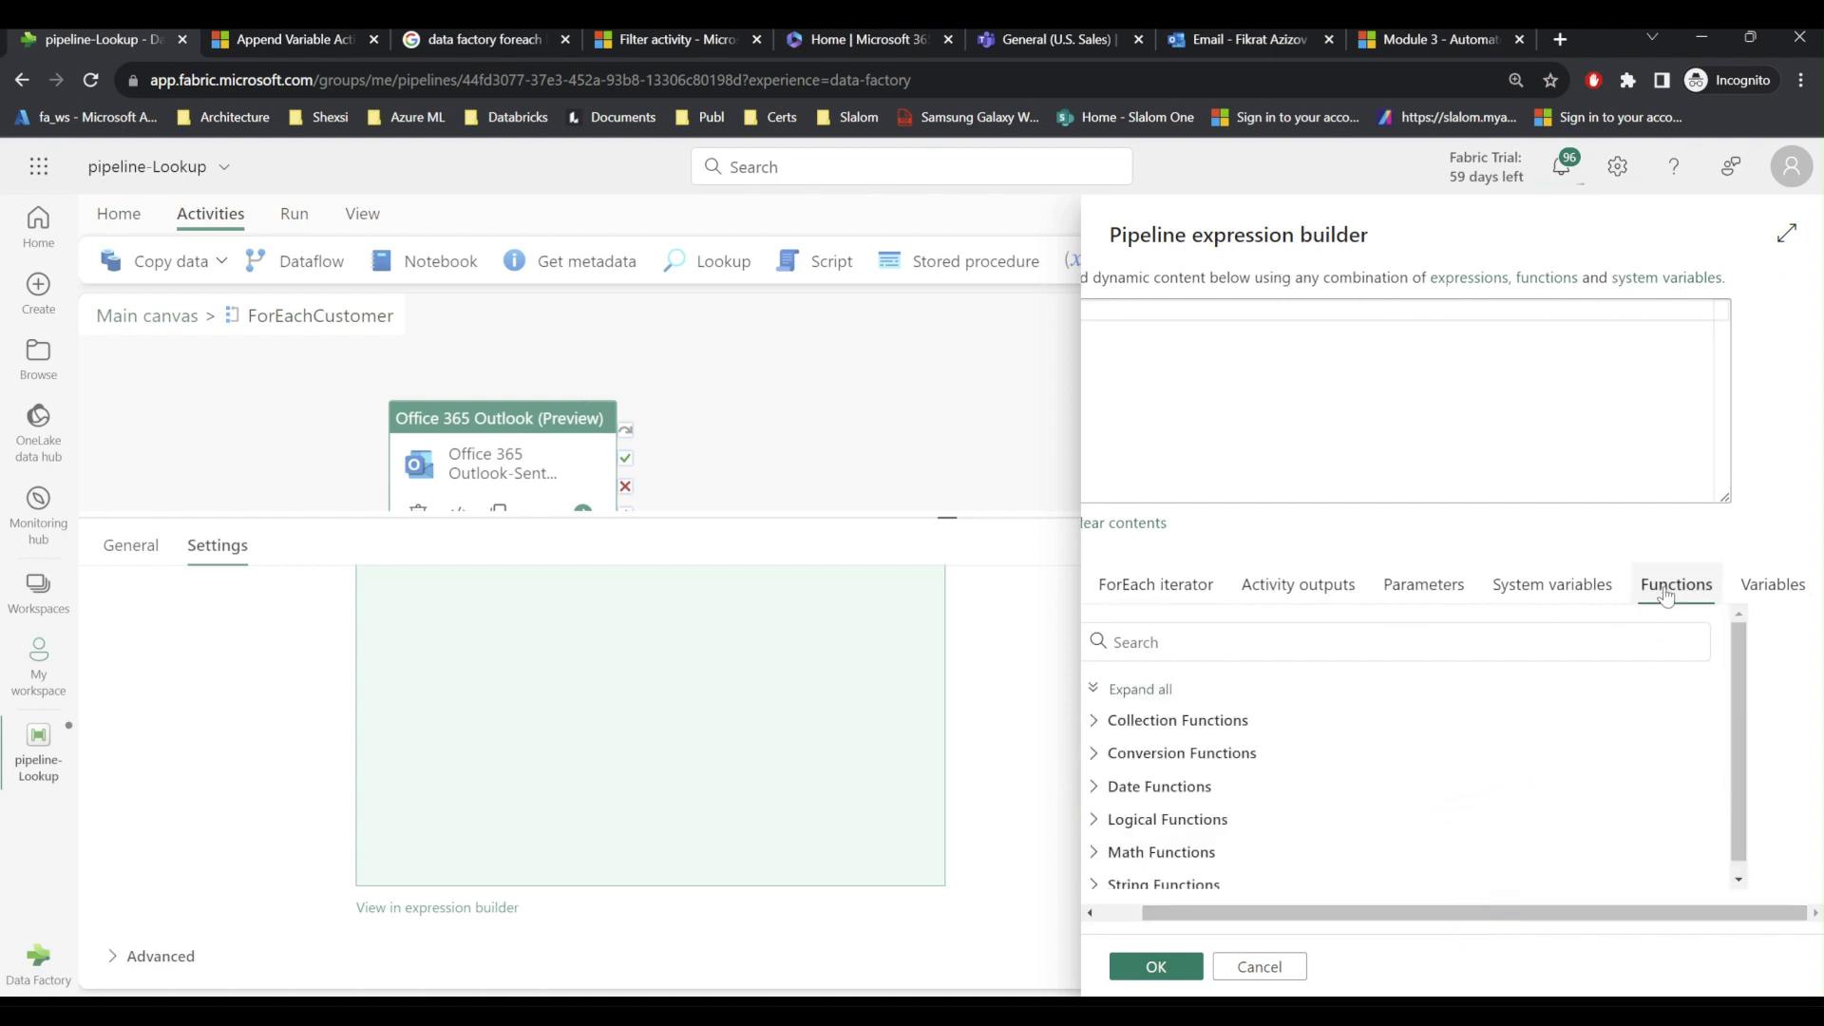
click(1488, 714)
scroll(1488, 714, down, 1)
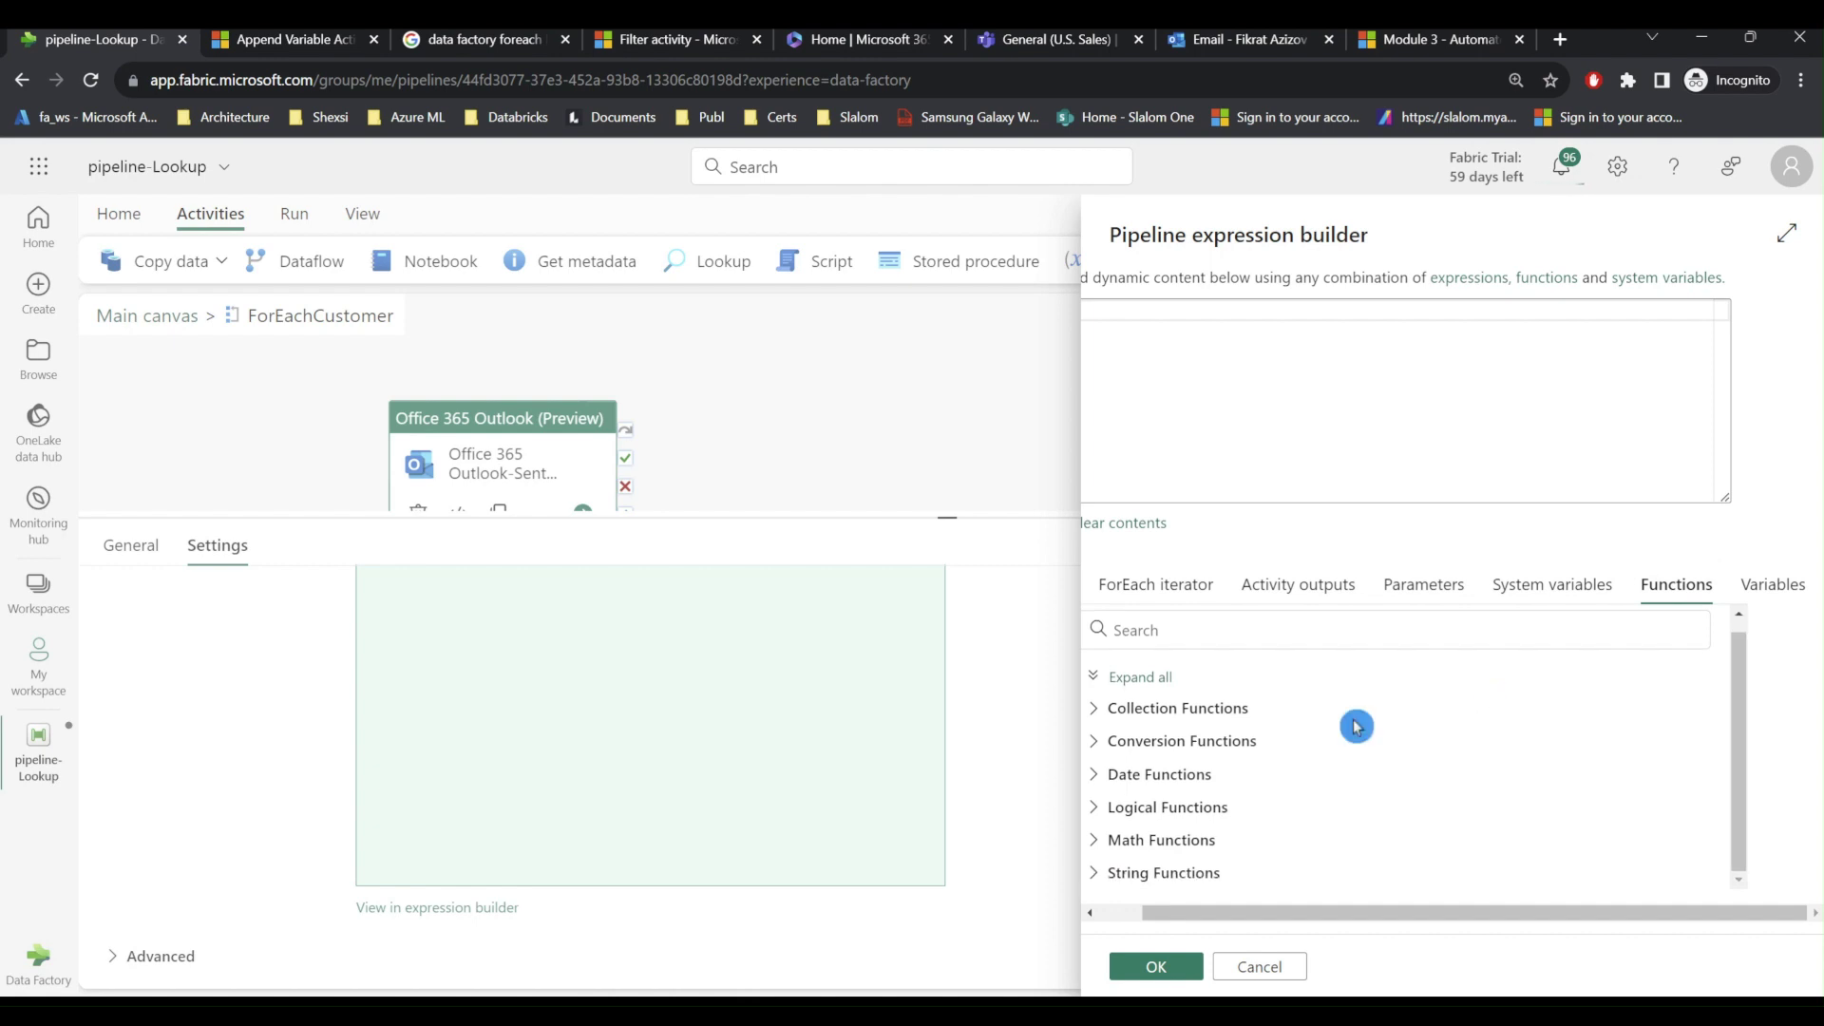
click(1093, 874)
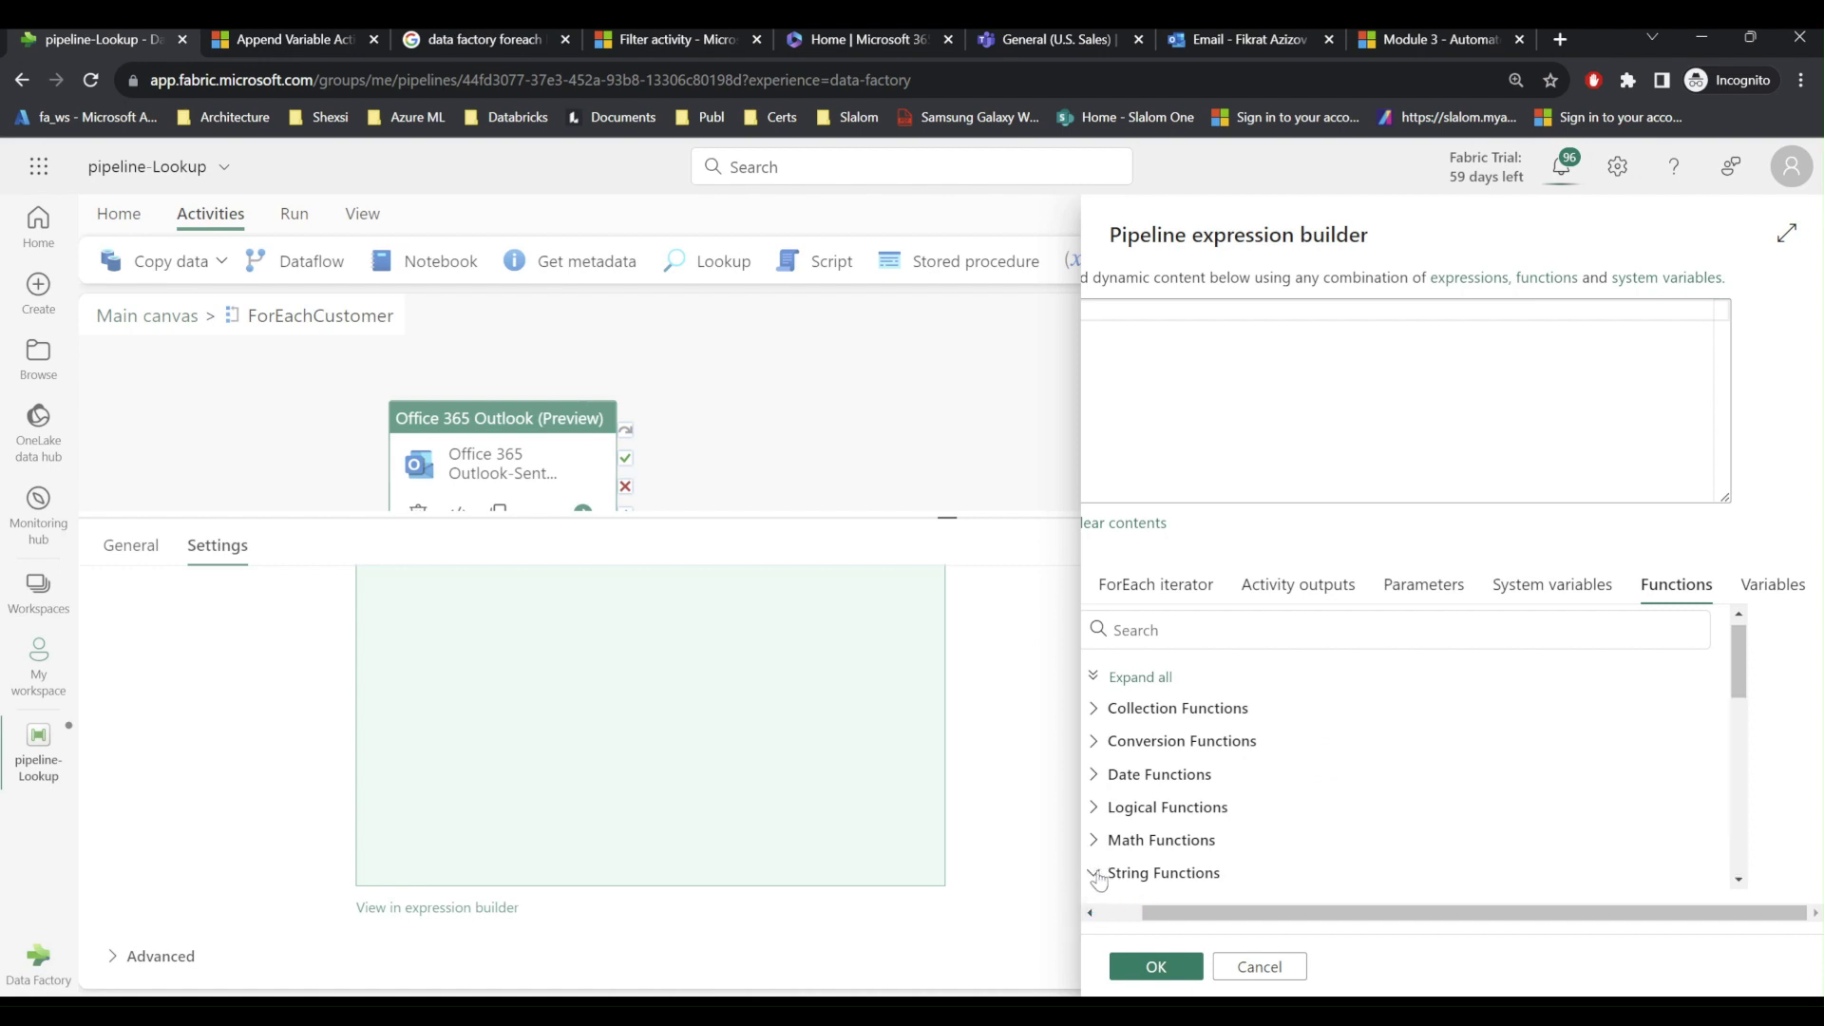
scroll(1254, 794, down, 3)
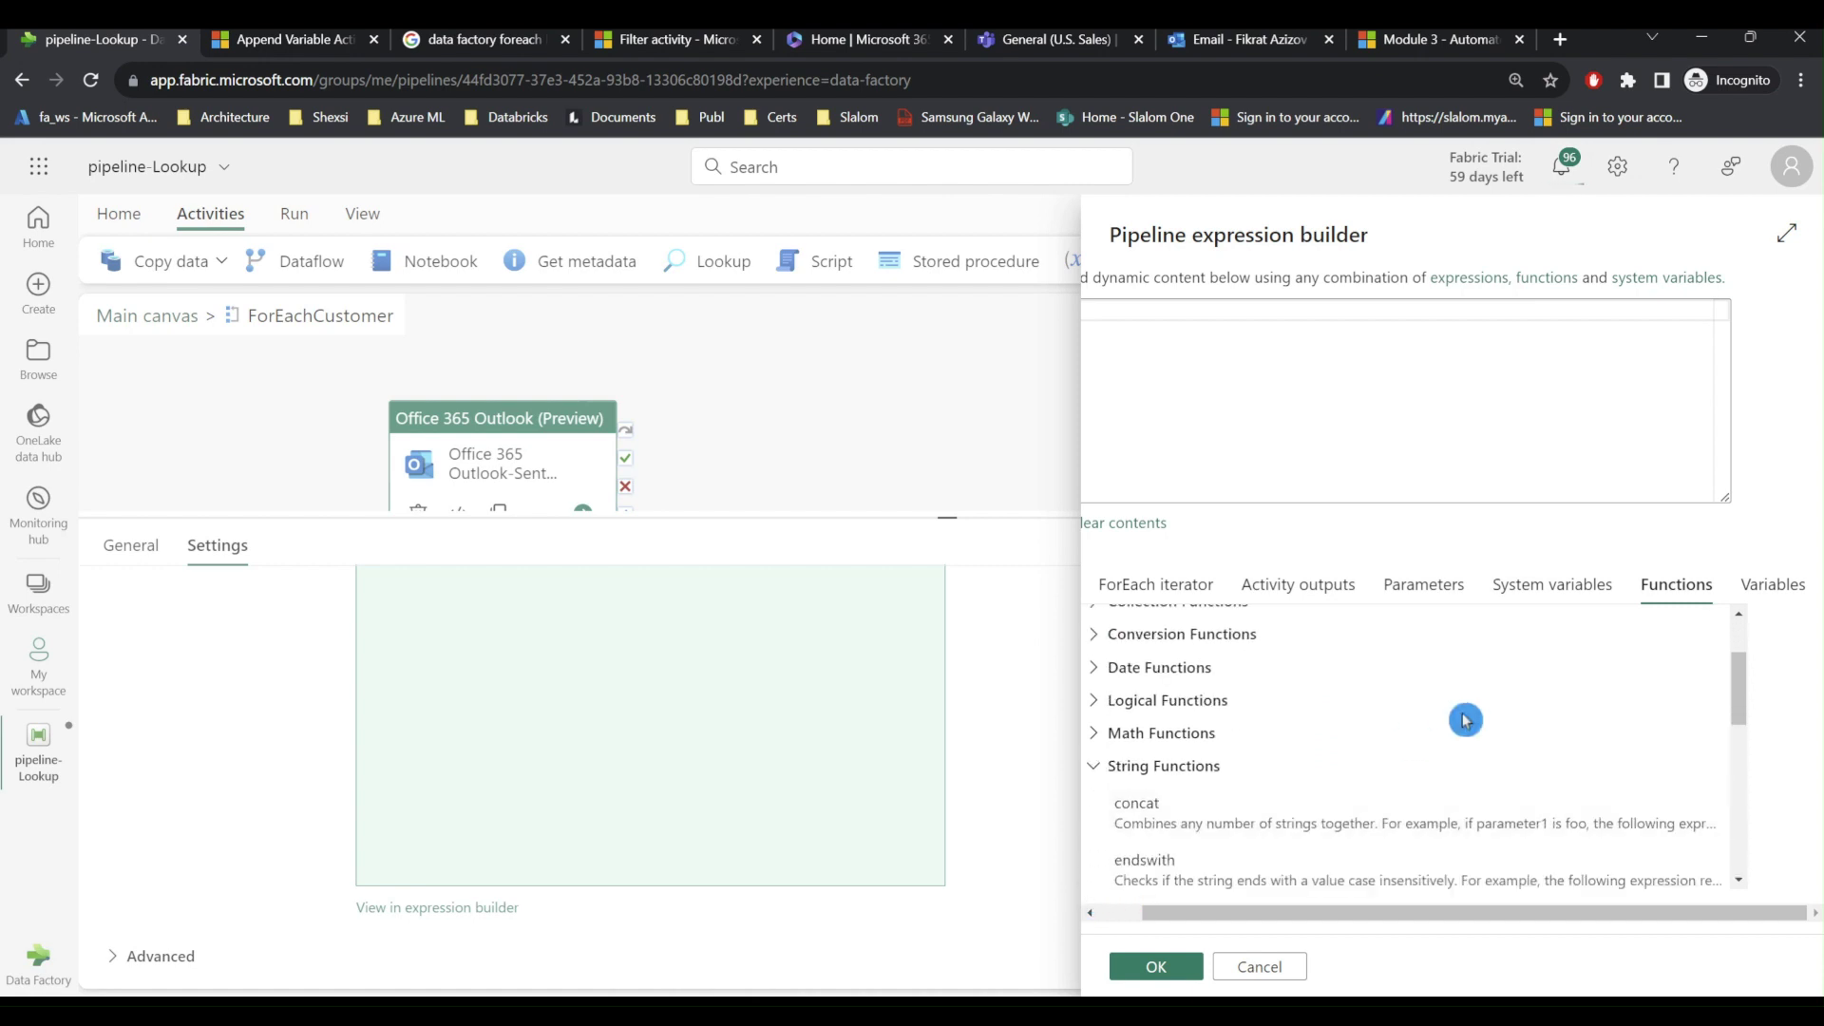
click(1154, 822)
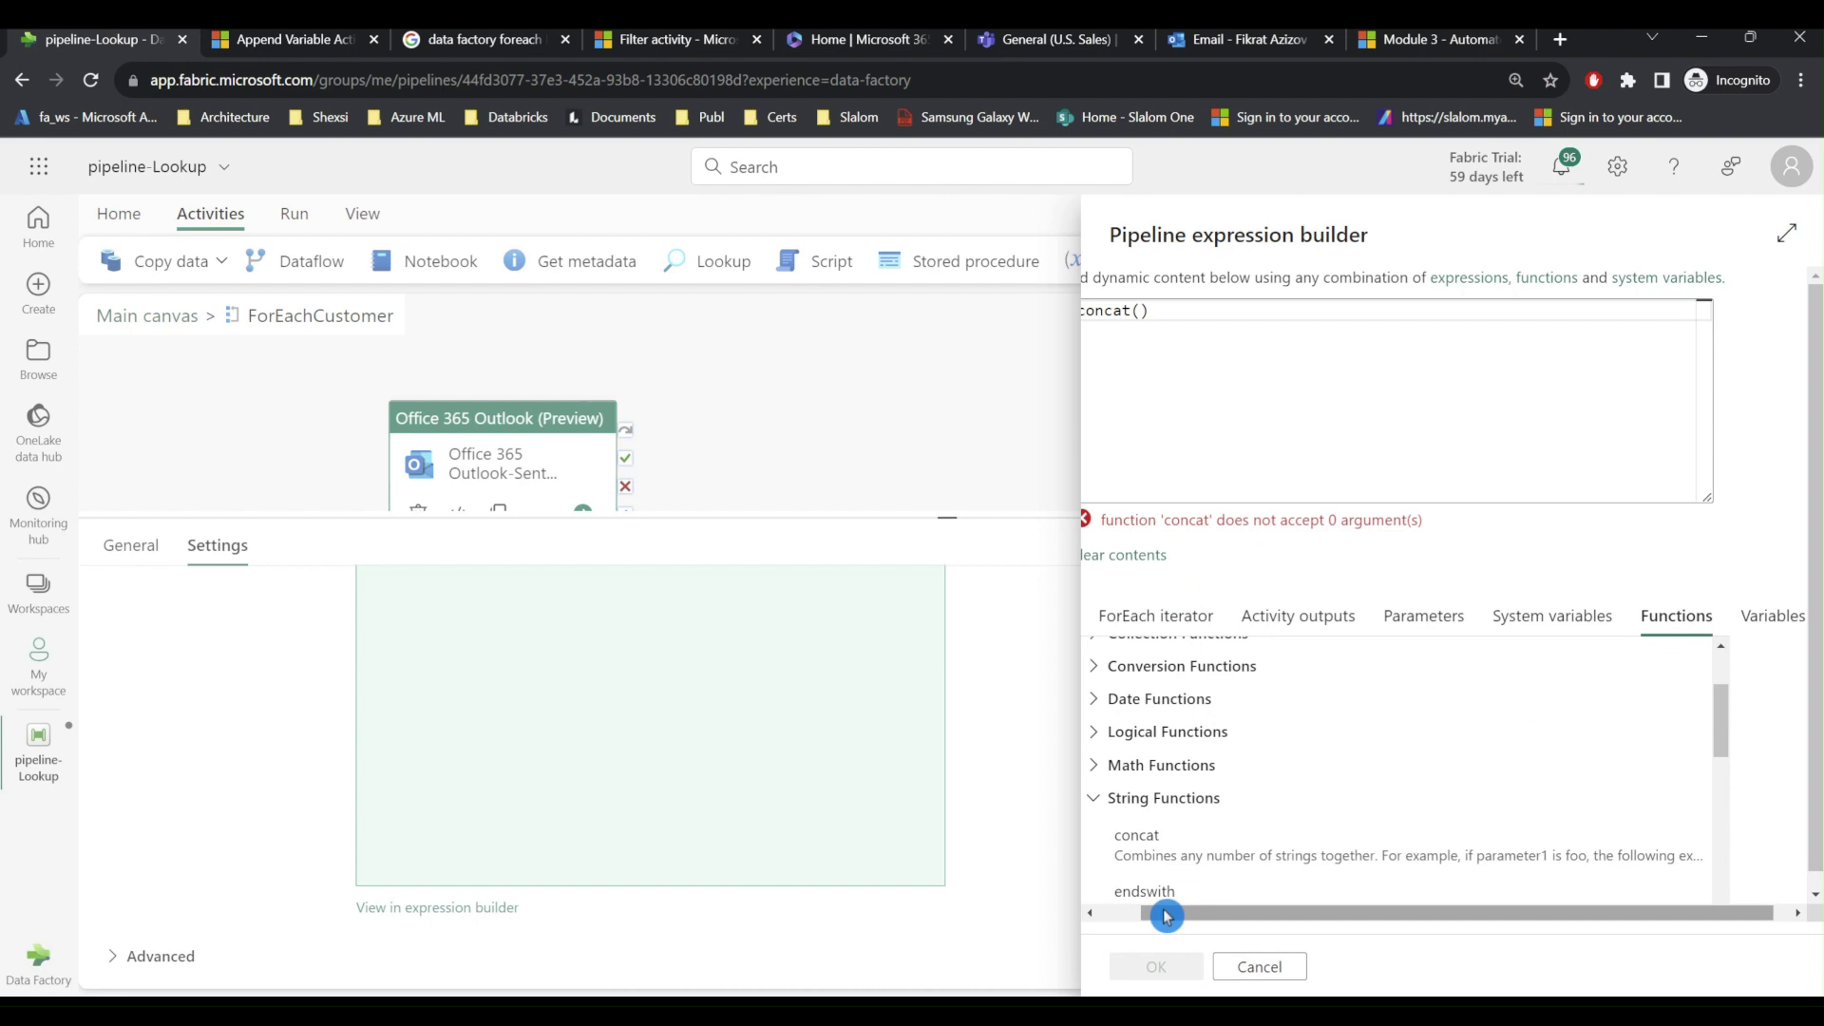
drag(1161, 912, 1084, 912)
- Type the greeting 'Dear ', as concat's first argument
click(1188, 316)
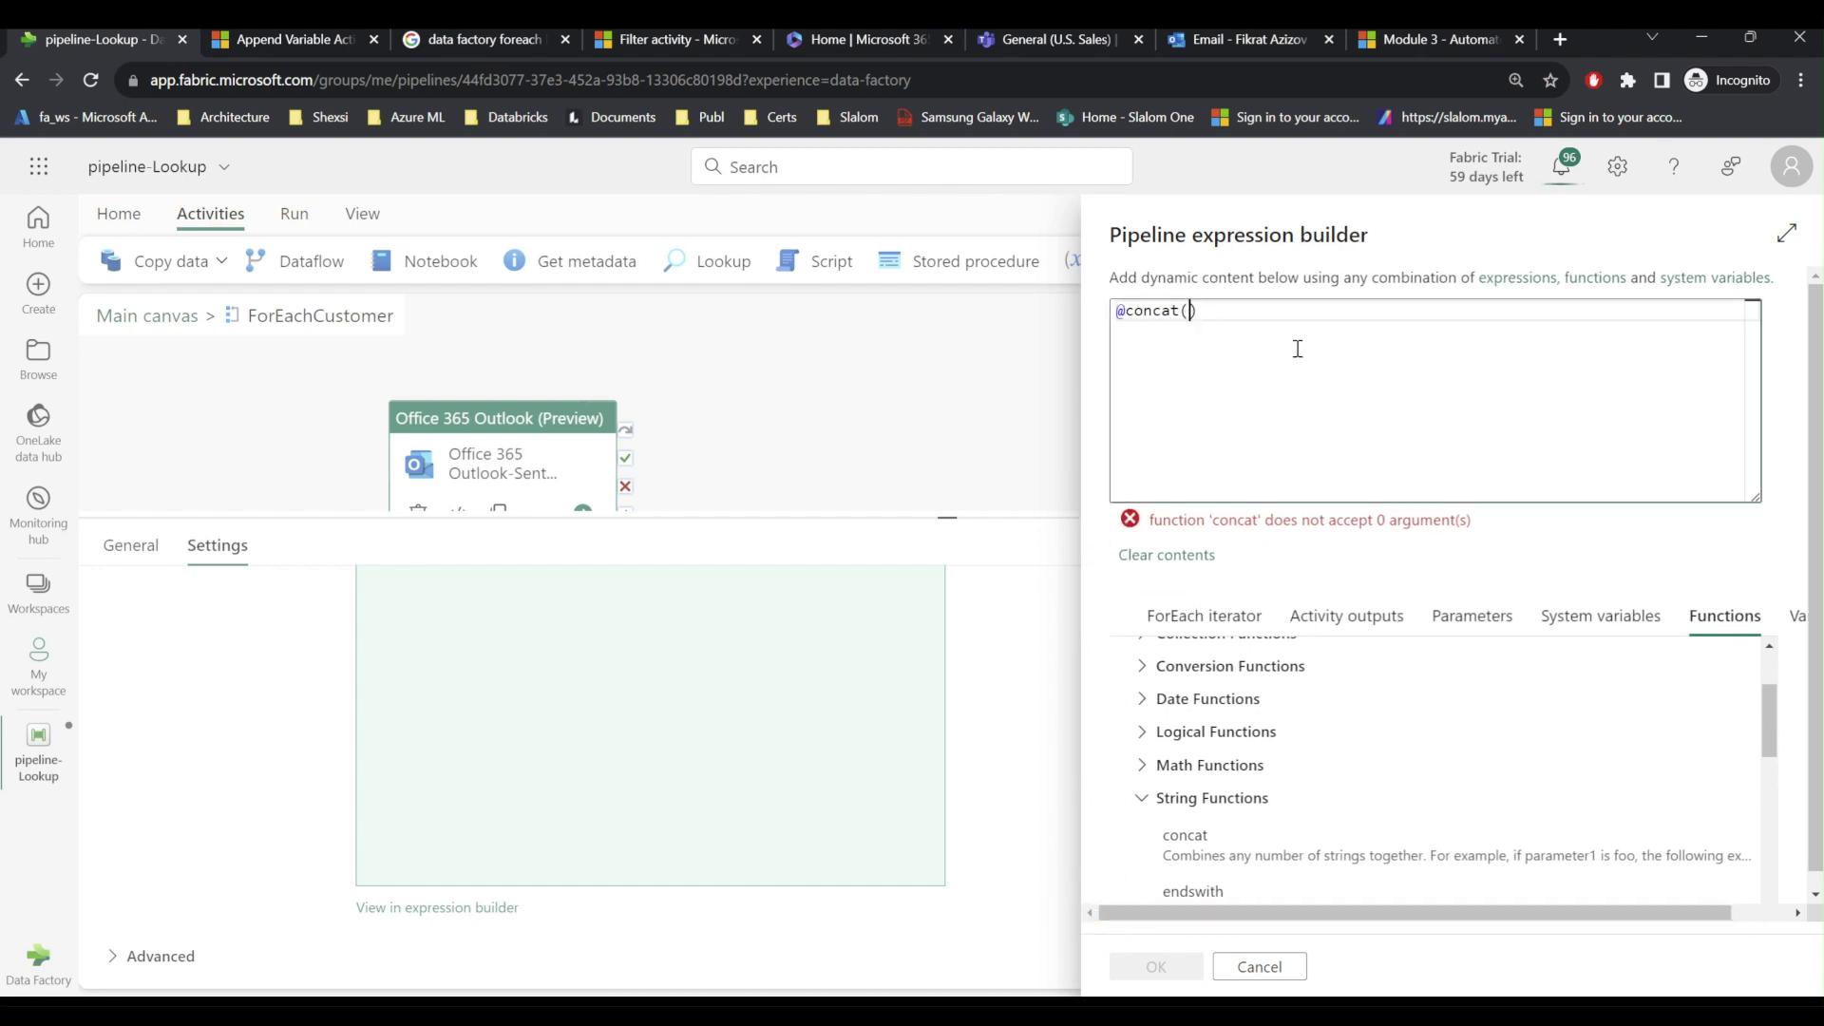
text(')
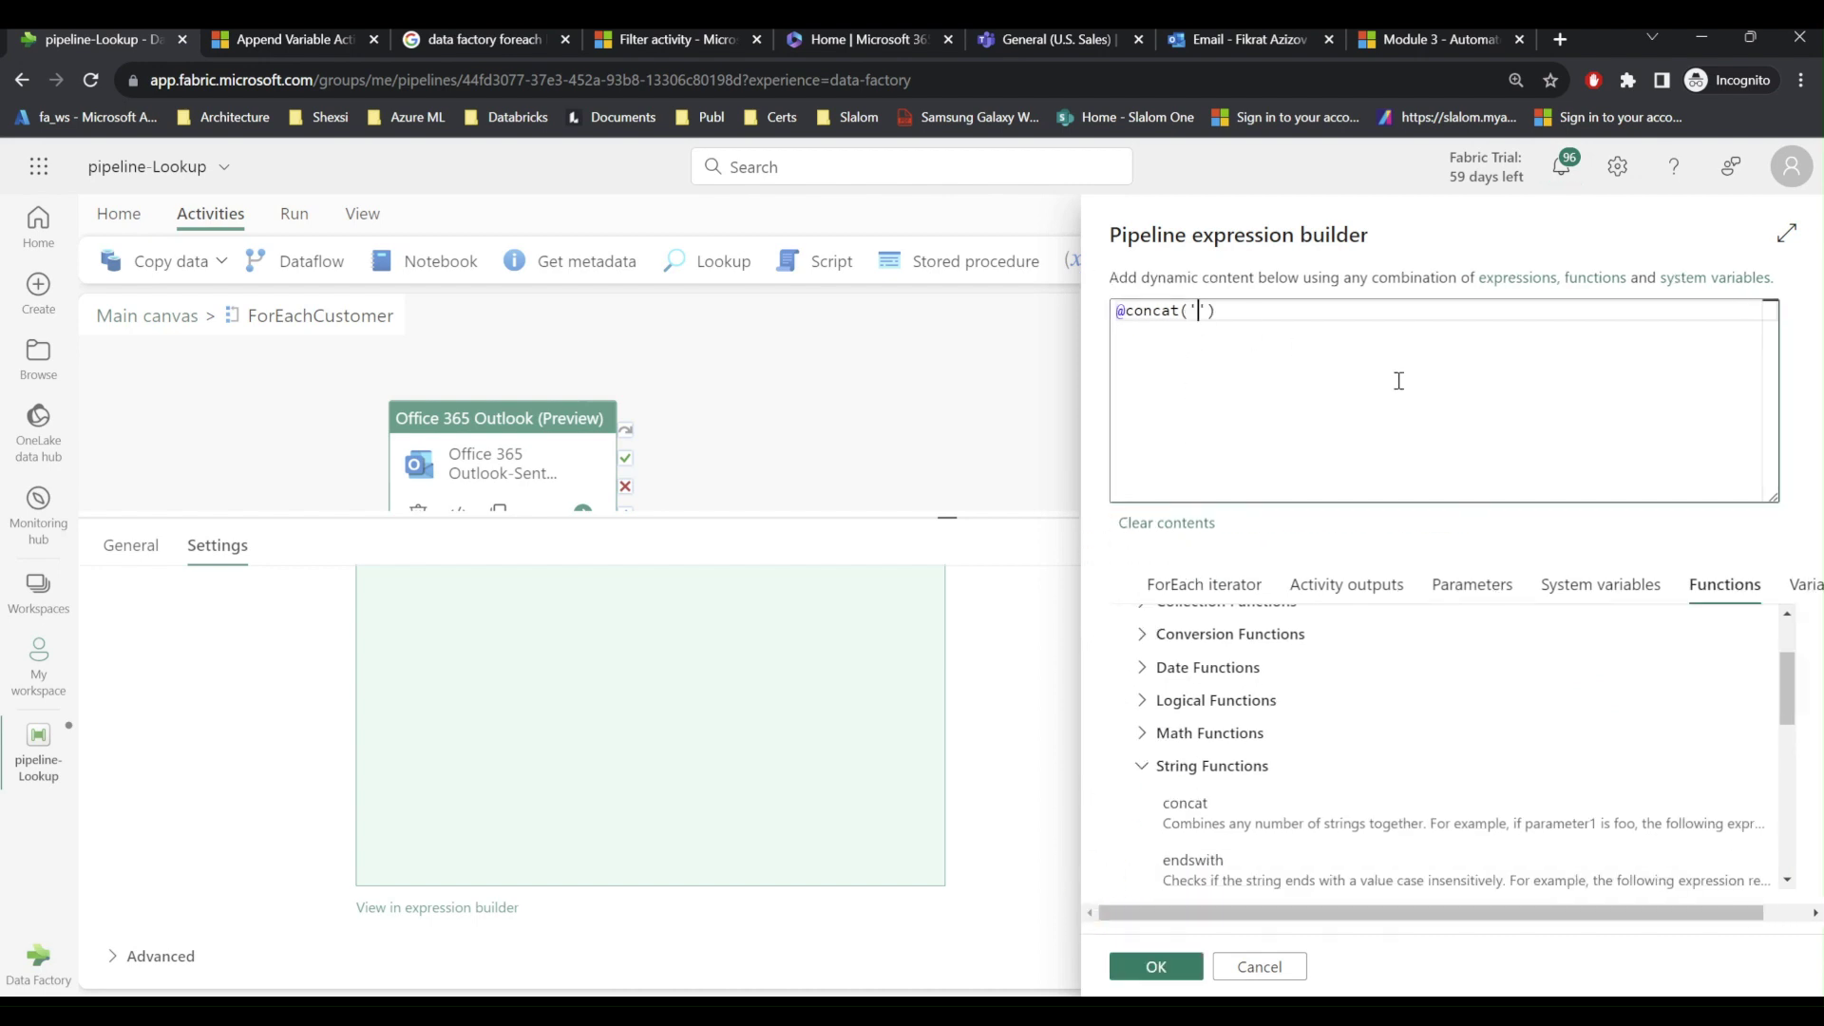
text(Dear ',)
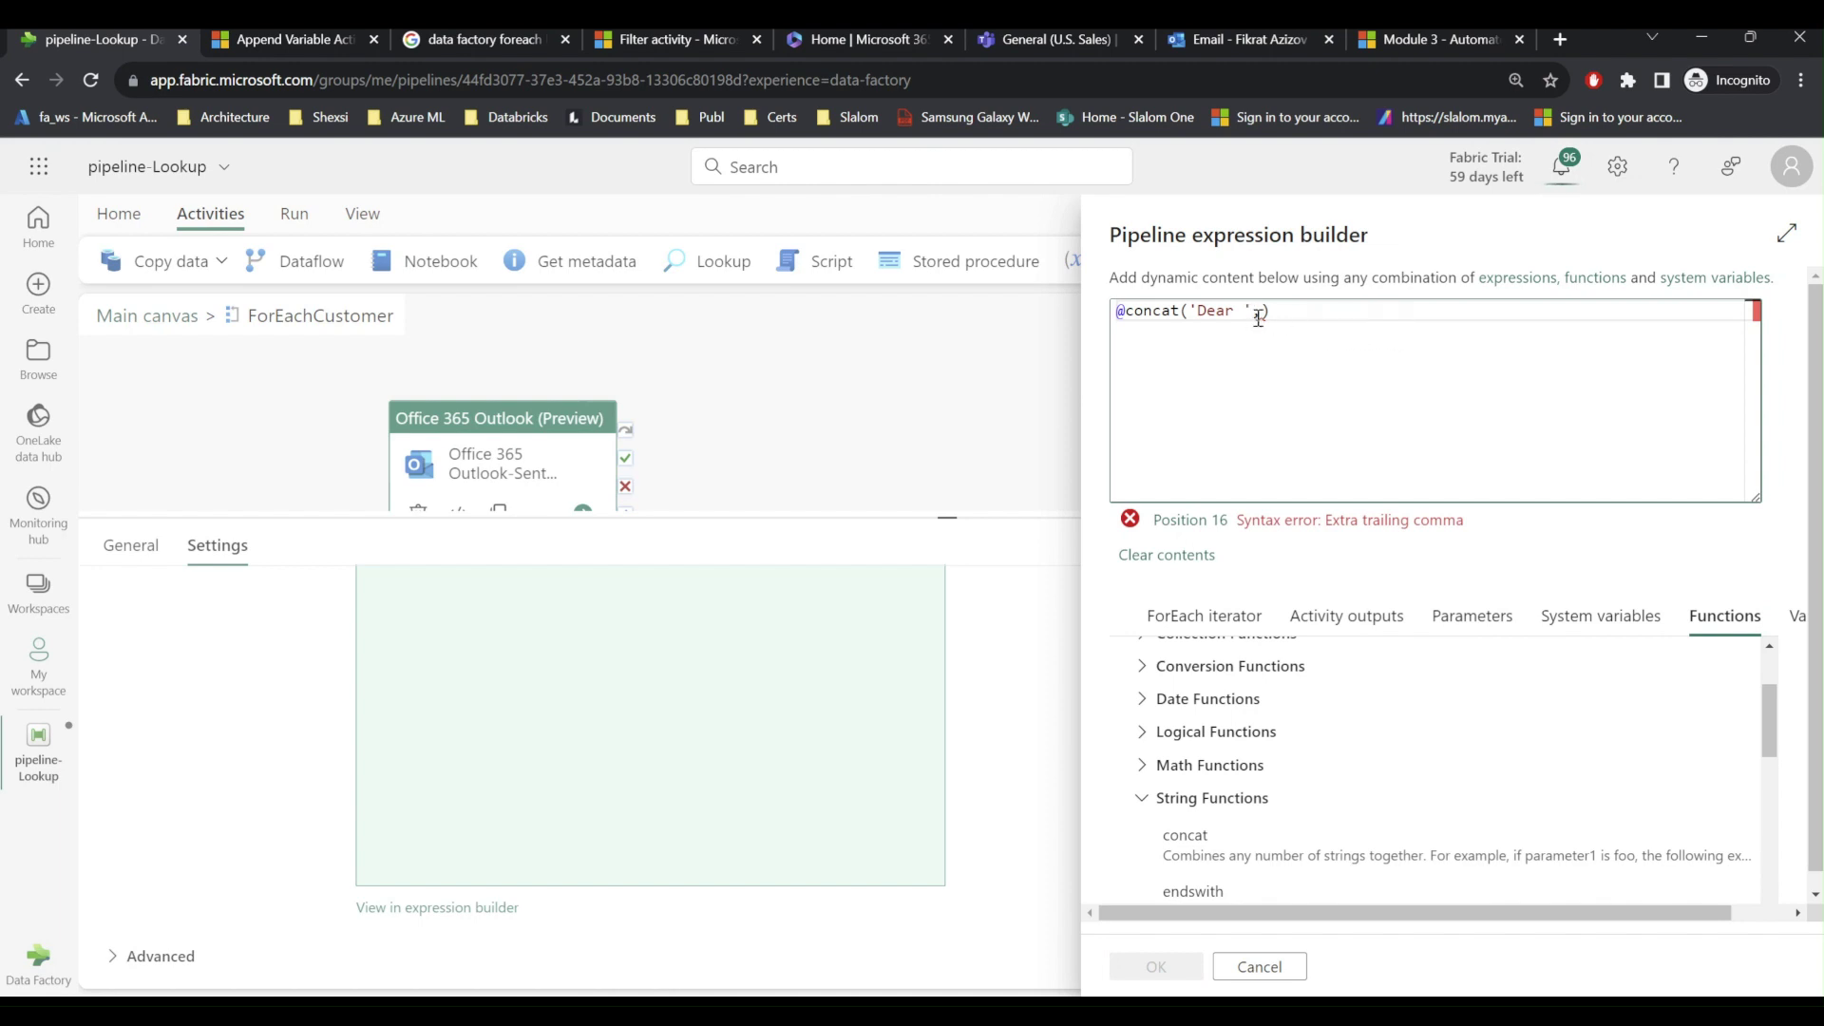
mouse_move(1265, 314)
- Complete the body as concat('Dear ', item().FirstName, ', This is to inform you about upcoming sales') and apply it
click(1197, 620)
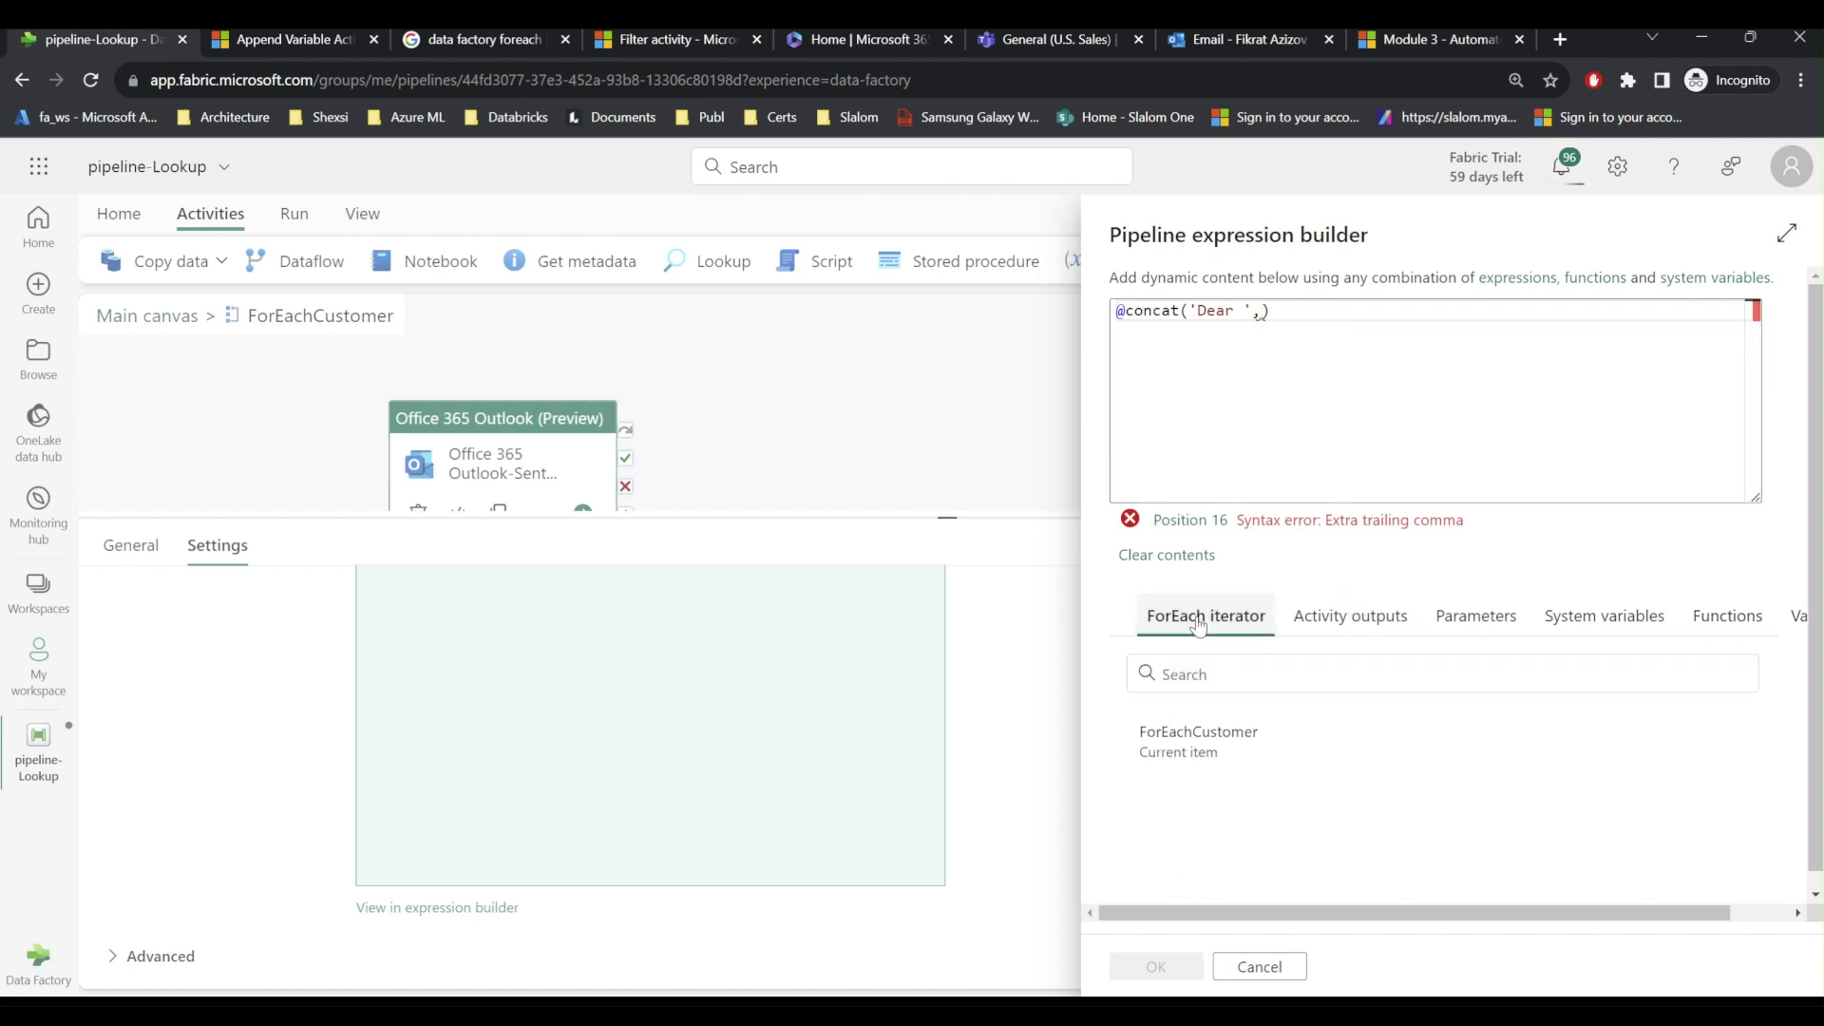
click(1181, 757)
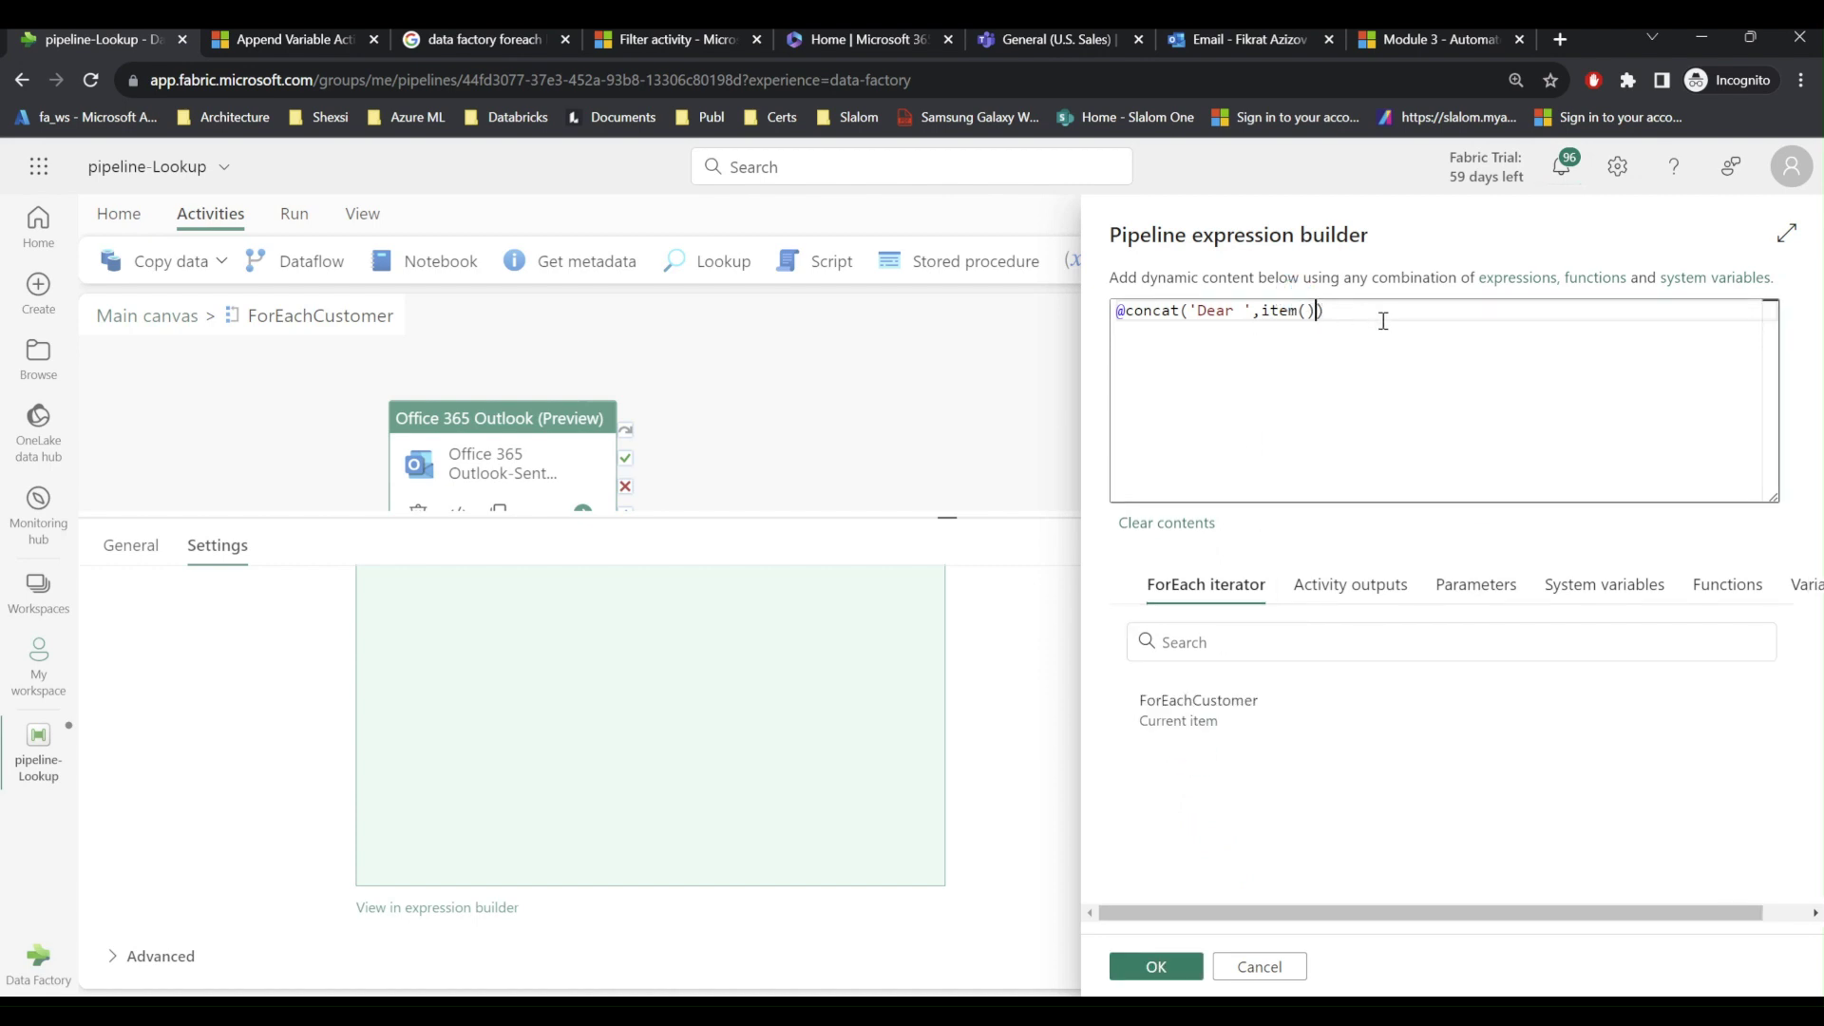
text(.)
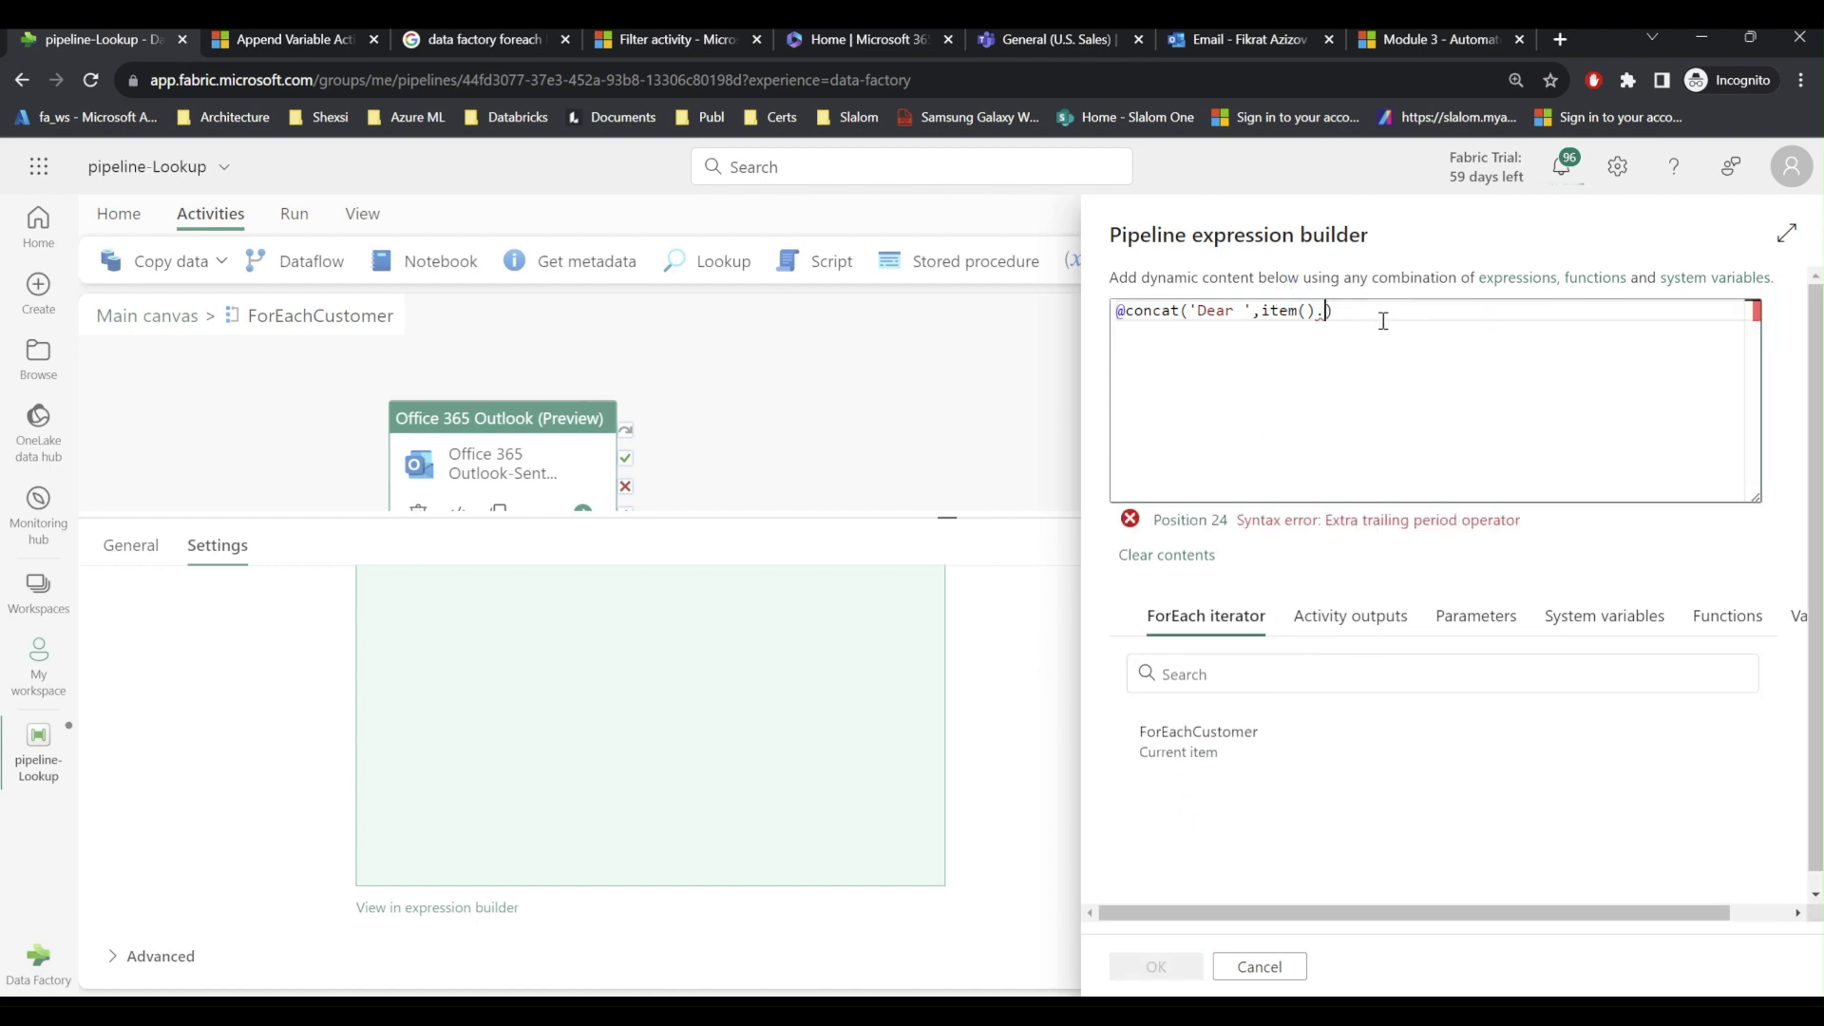
text(First)
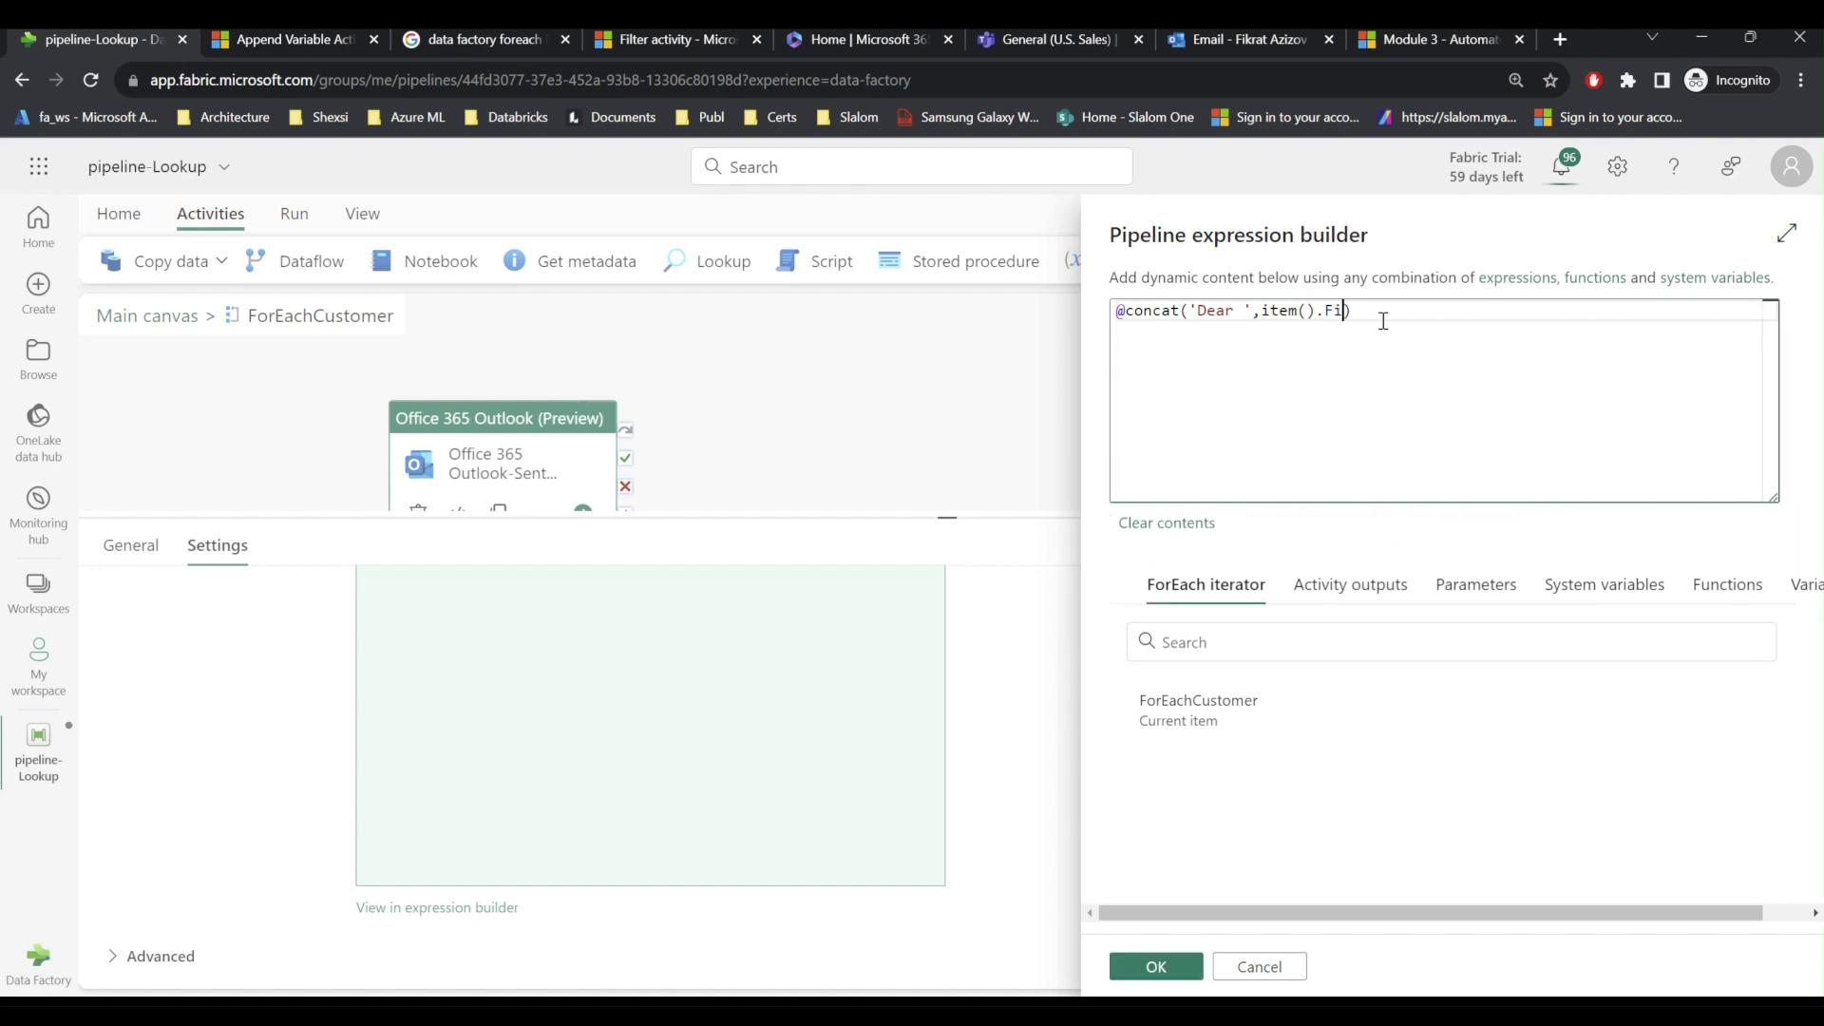
text(Name,)
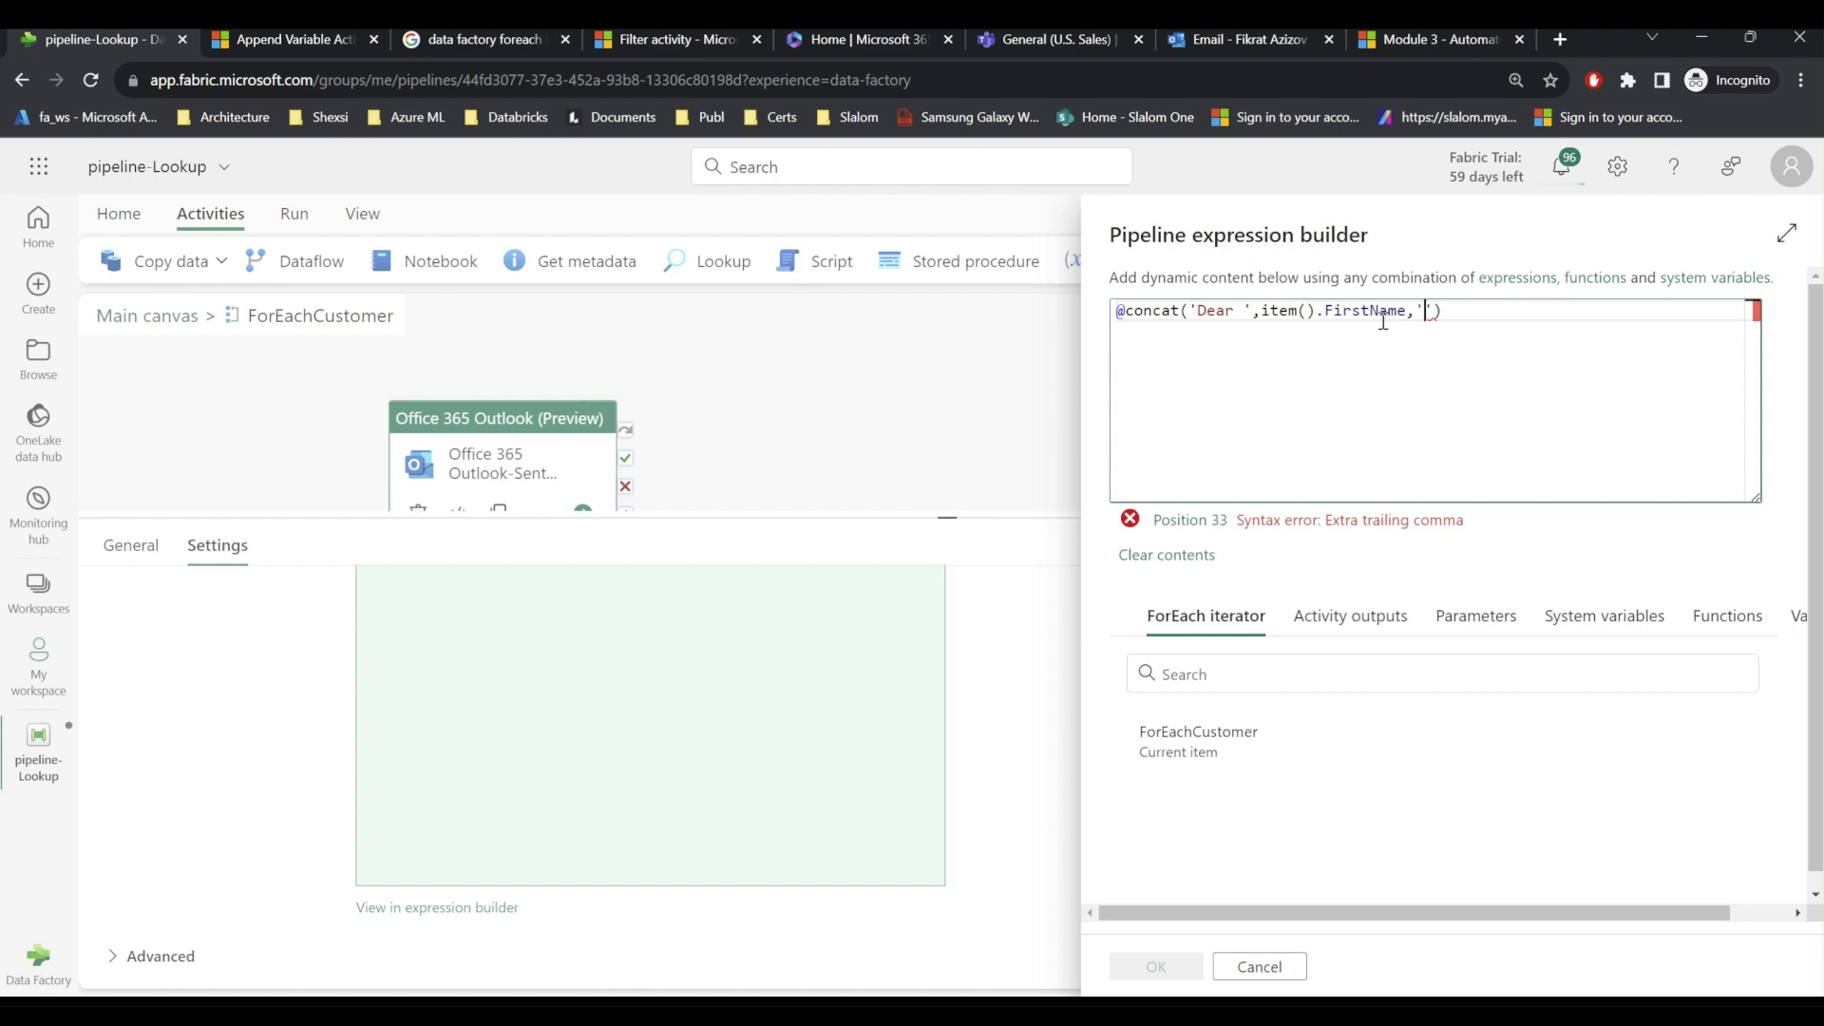
text(, This )
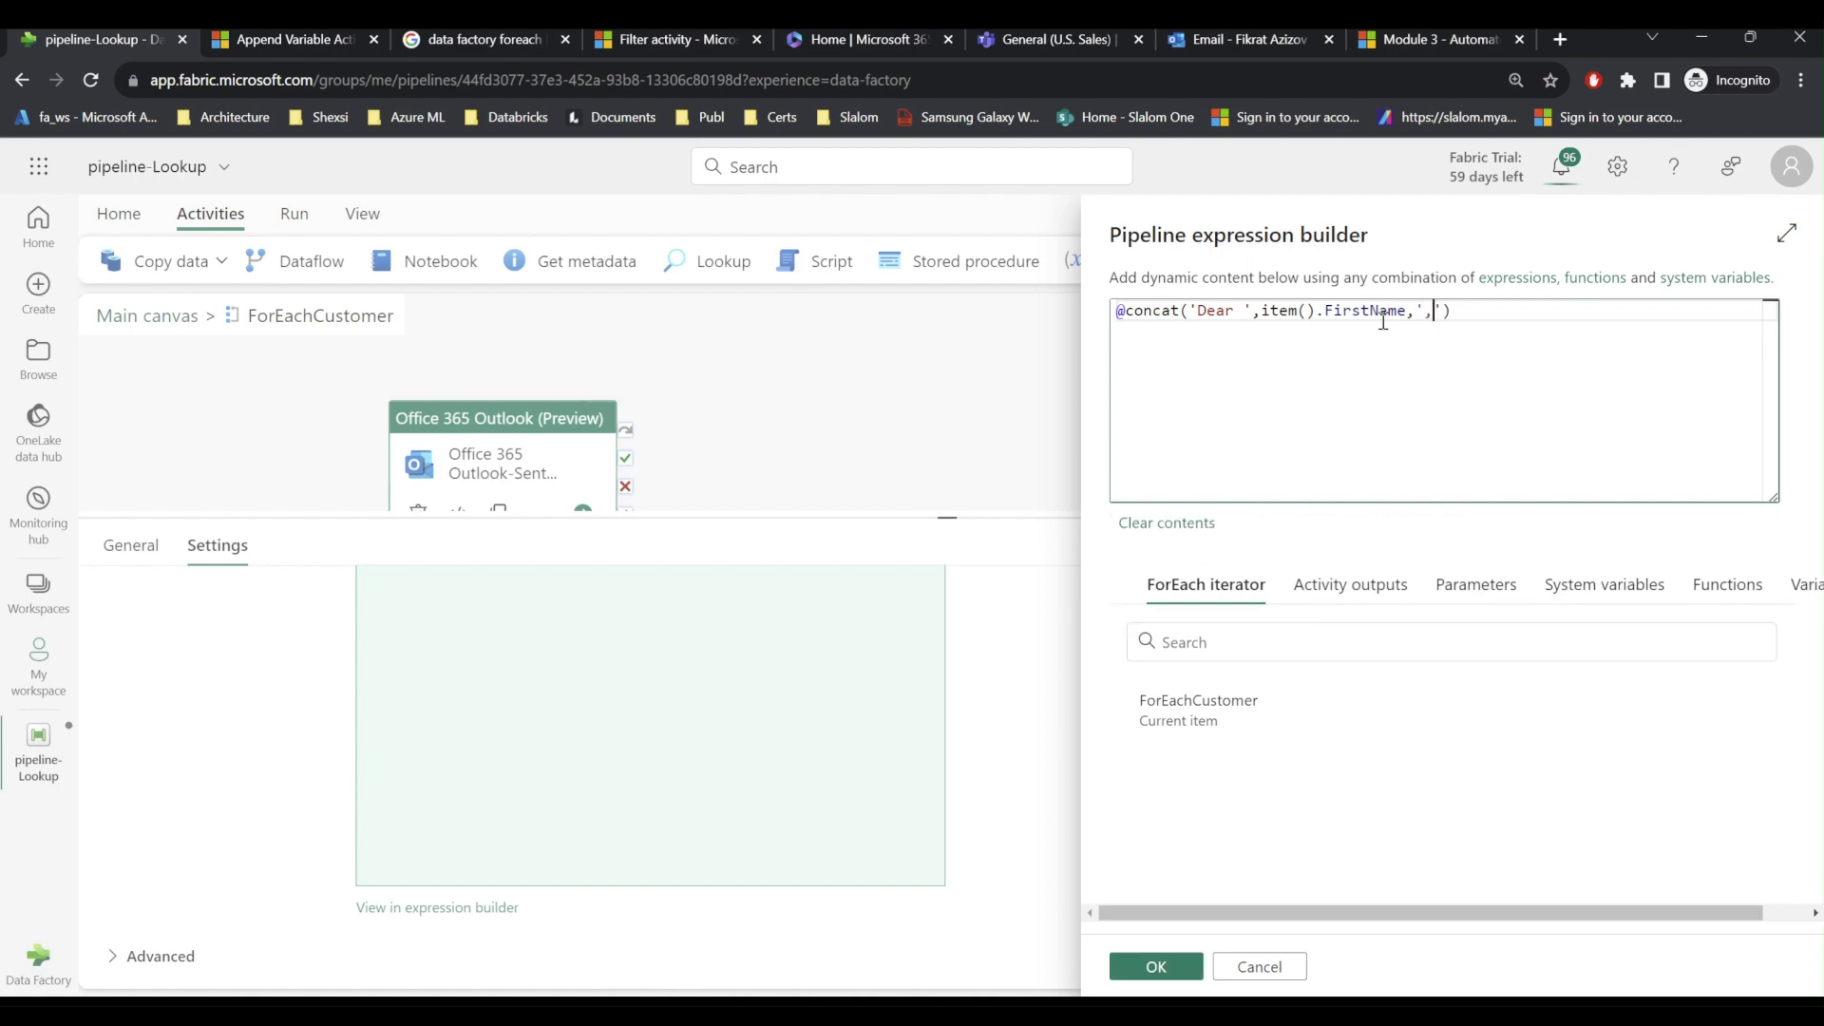
text(is to )
text(inform )
text(you abou)
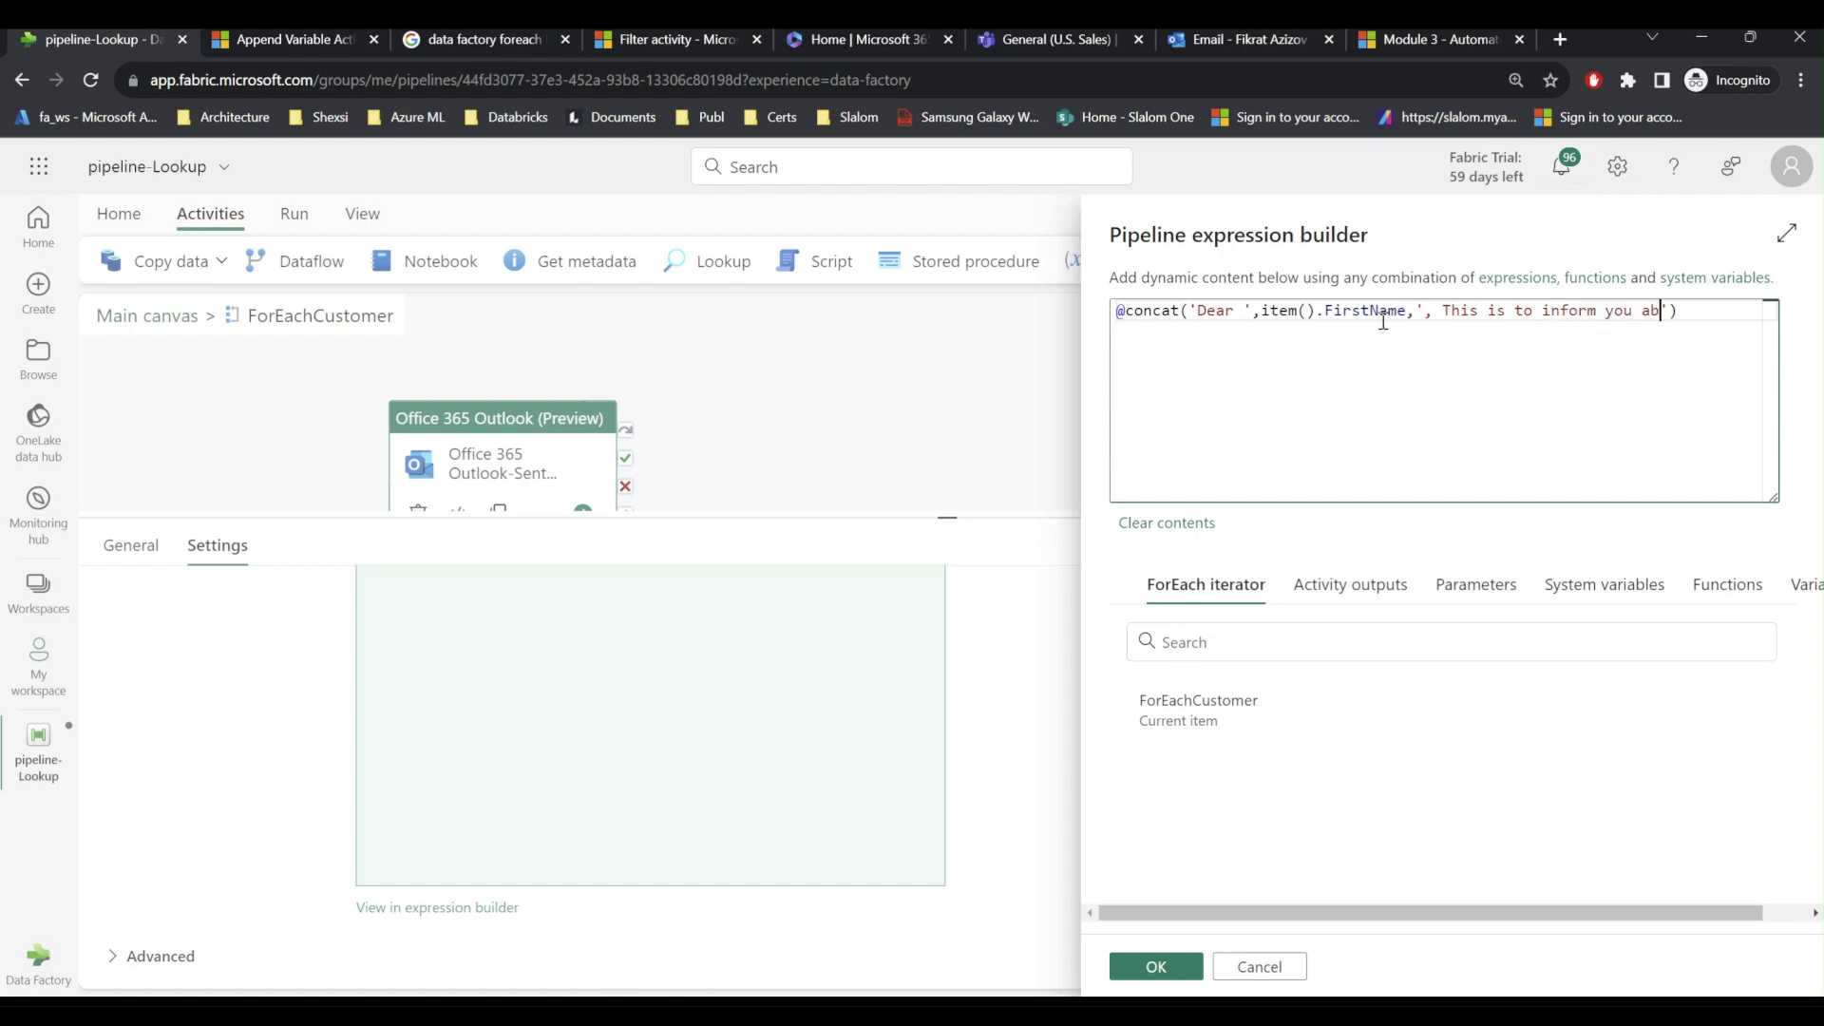
text(t)
key(Return)
text(upcomi)
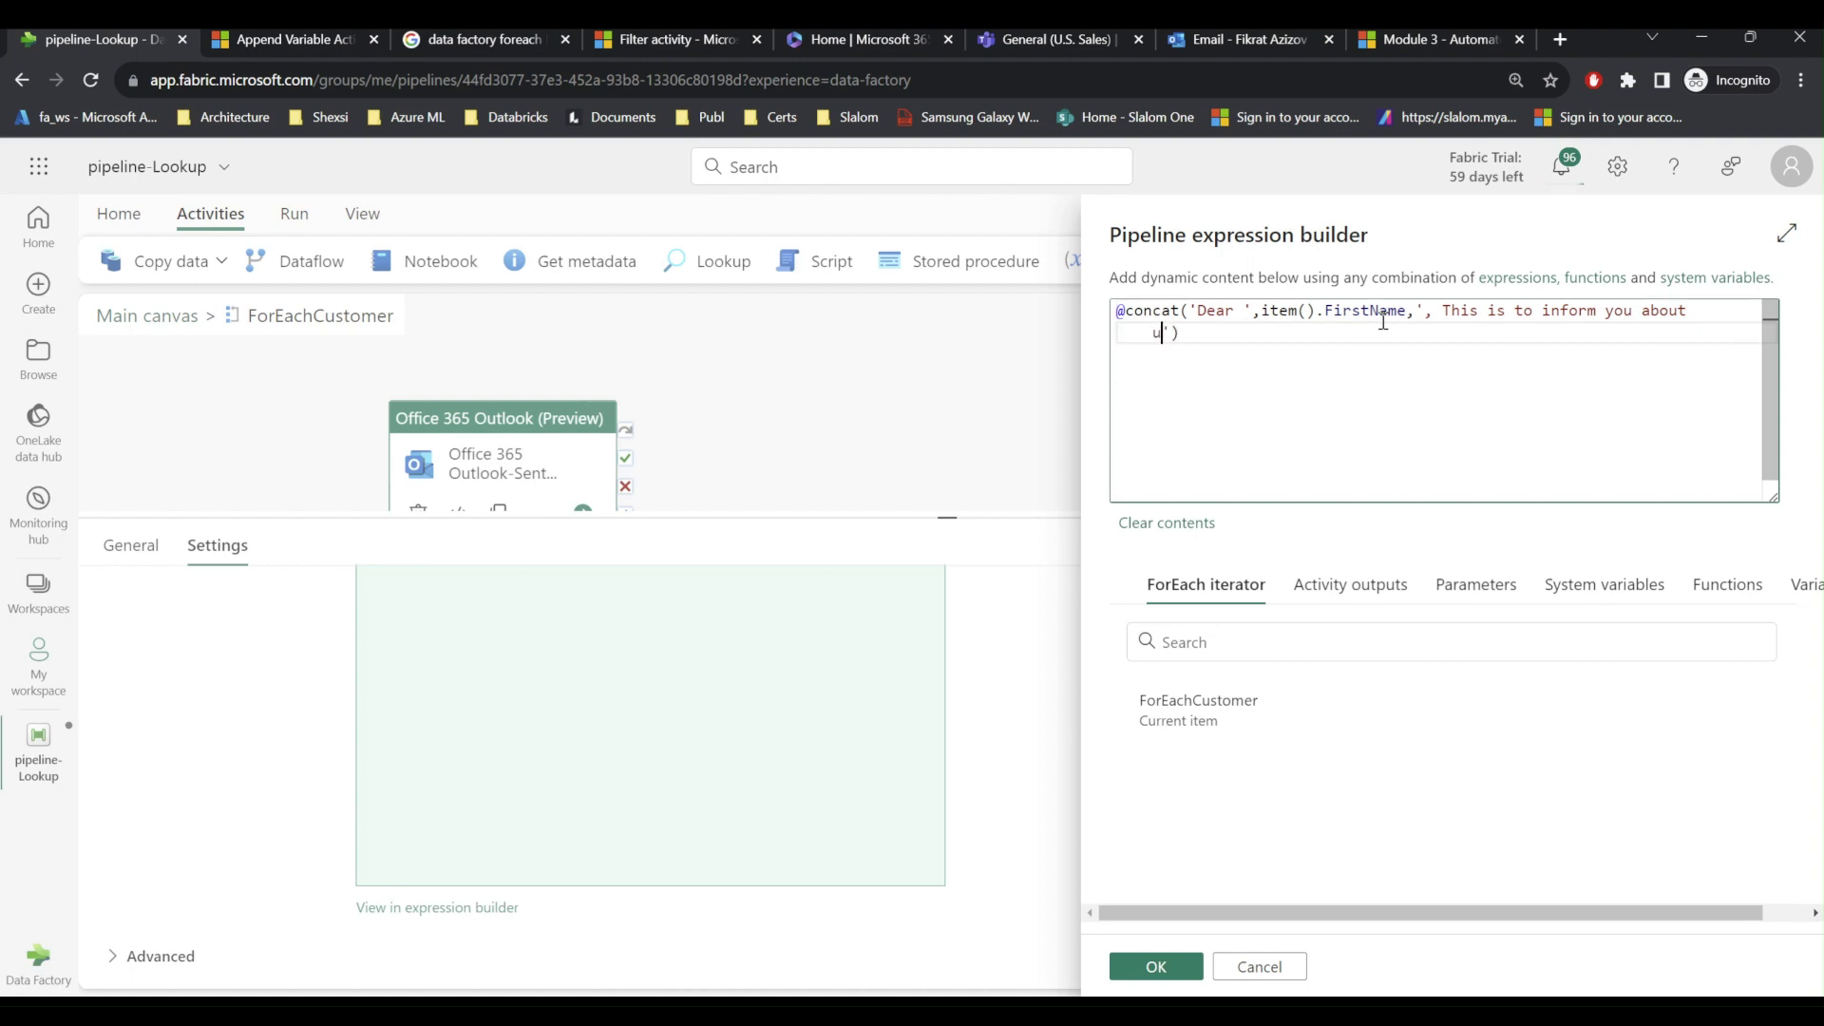
text(ng sales)
key(Home)
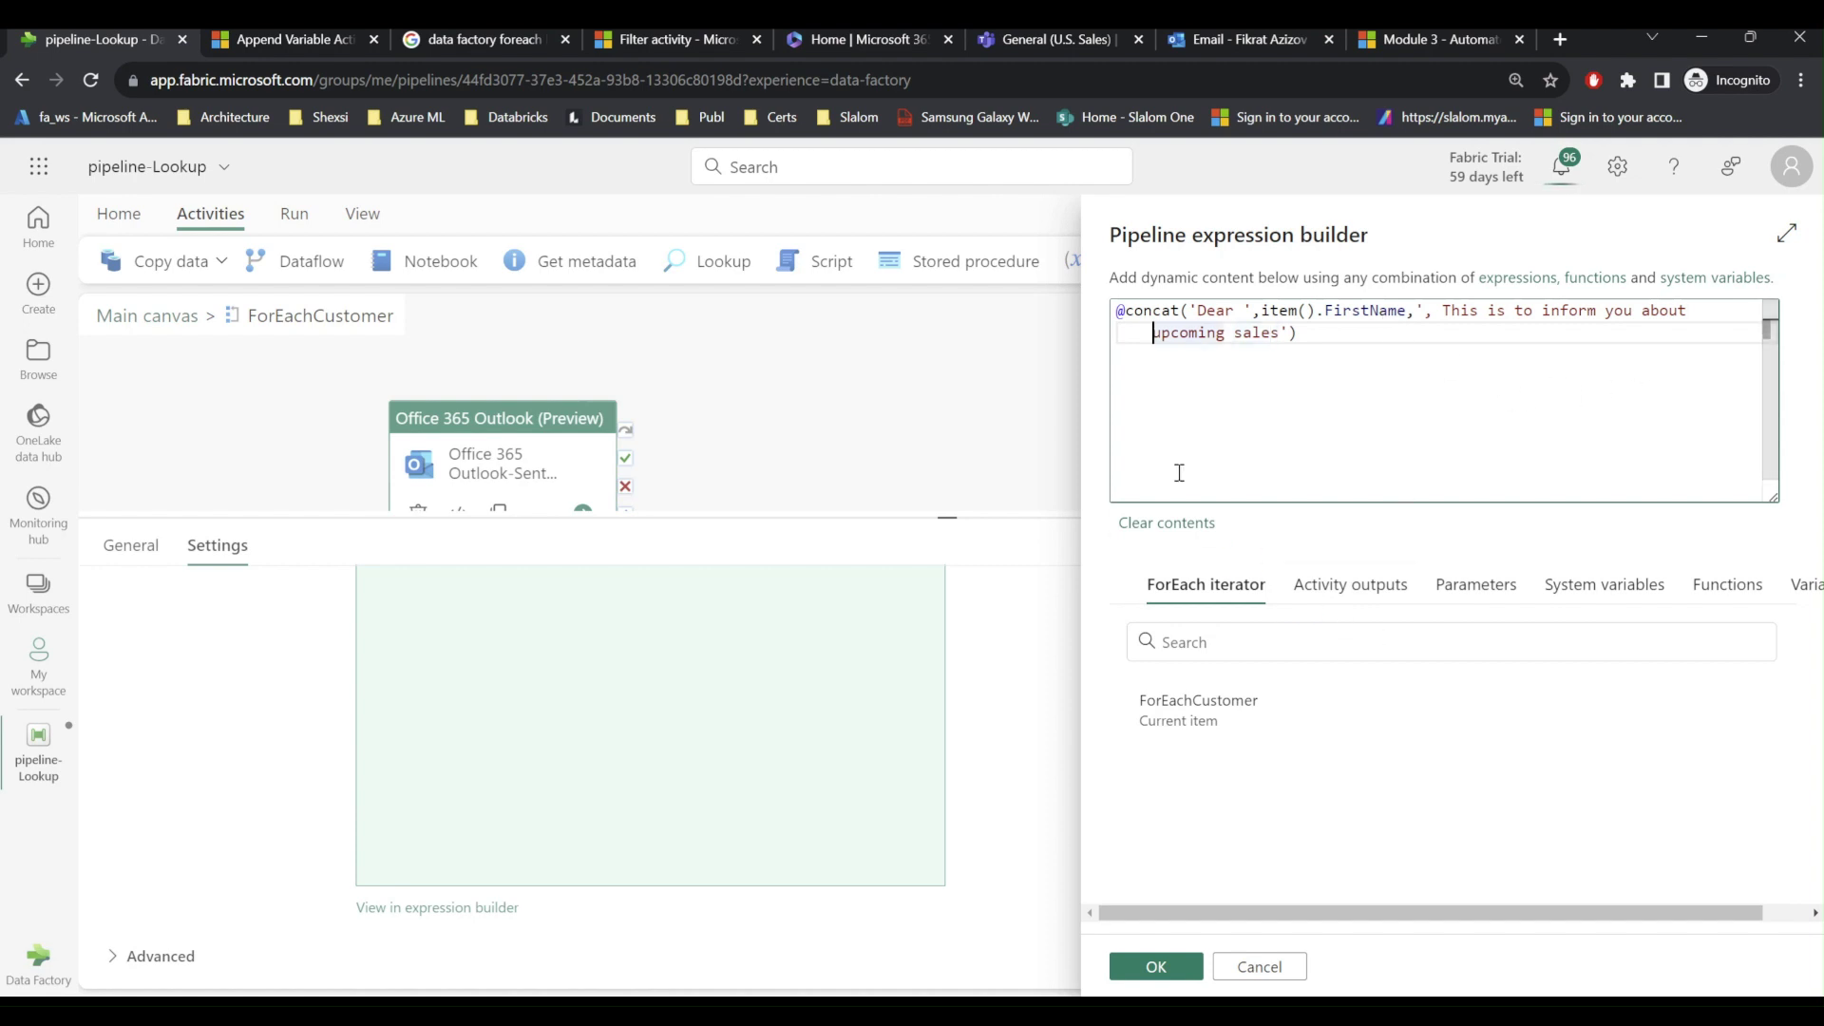
click(1160, 912)
click(1154, 966)
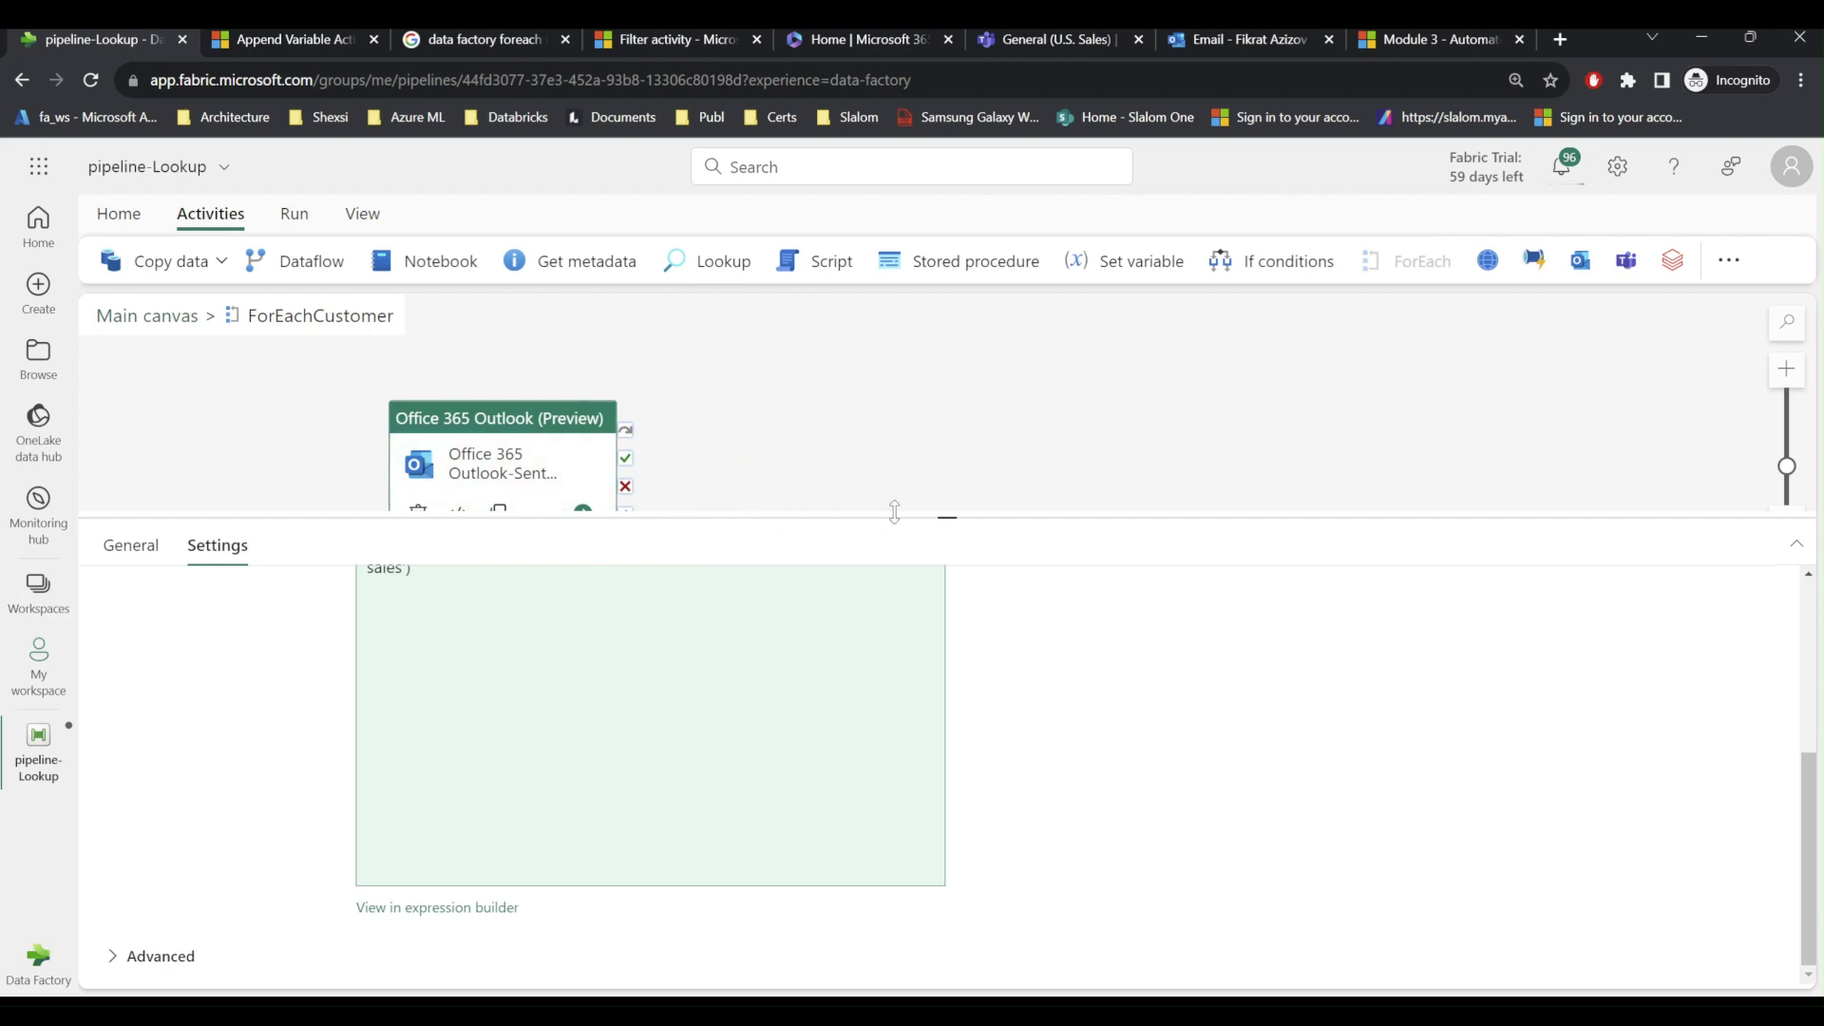
- Add a Teams activity on the main canvas, run on ForEachCustomer's success
drag(953, 515, 949, 578)
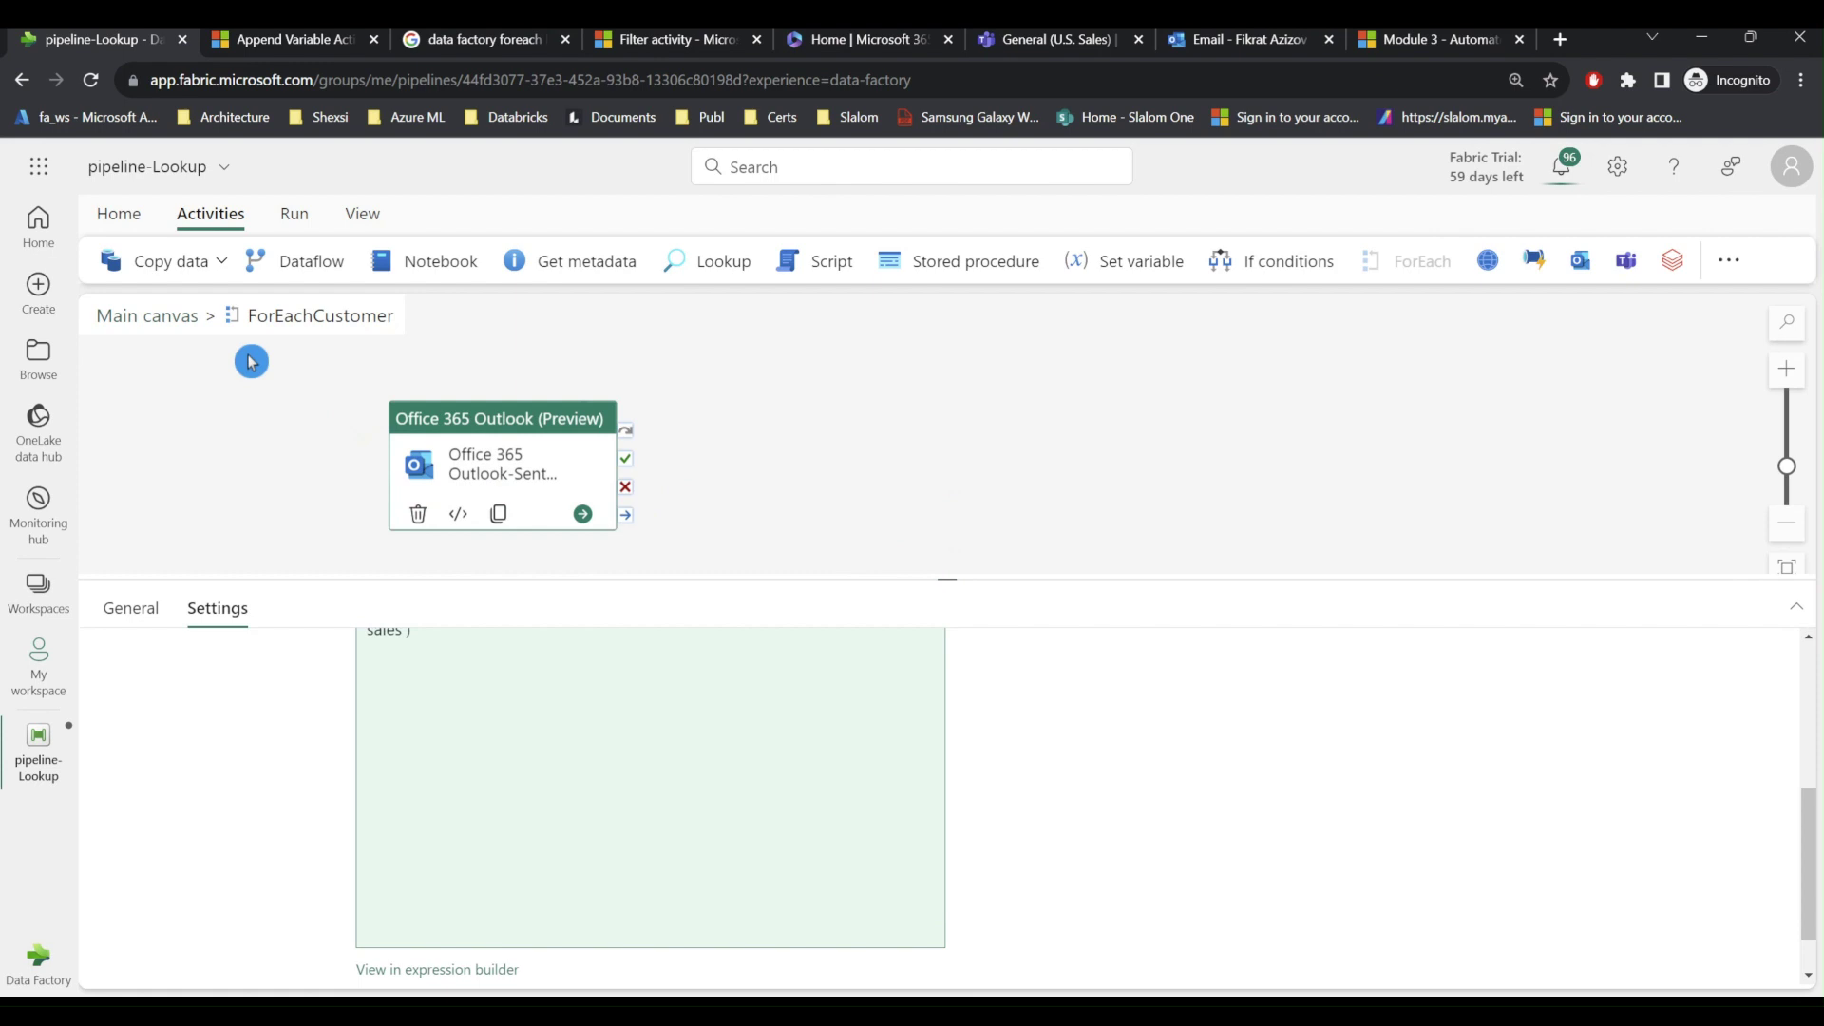
click(147, 318)
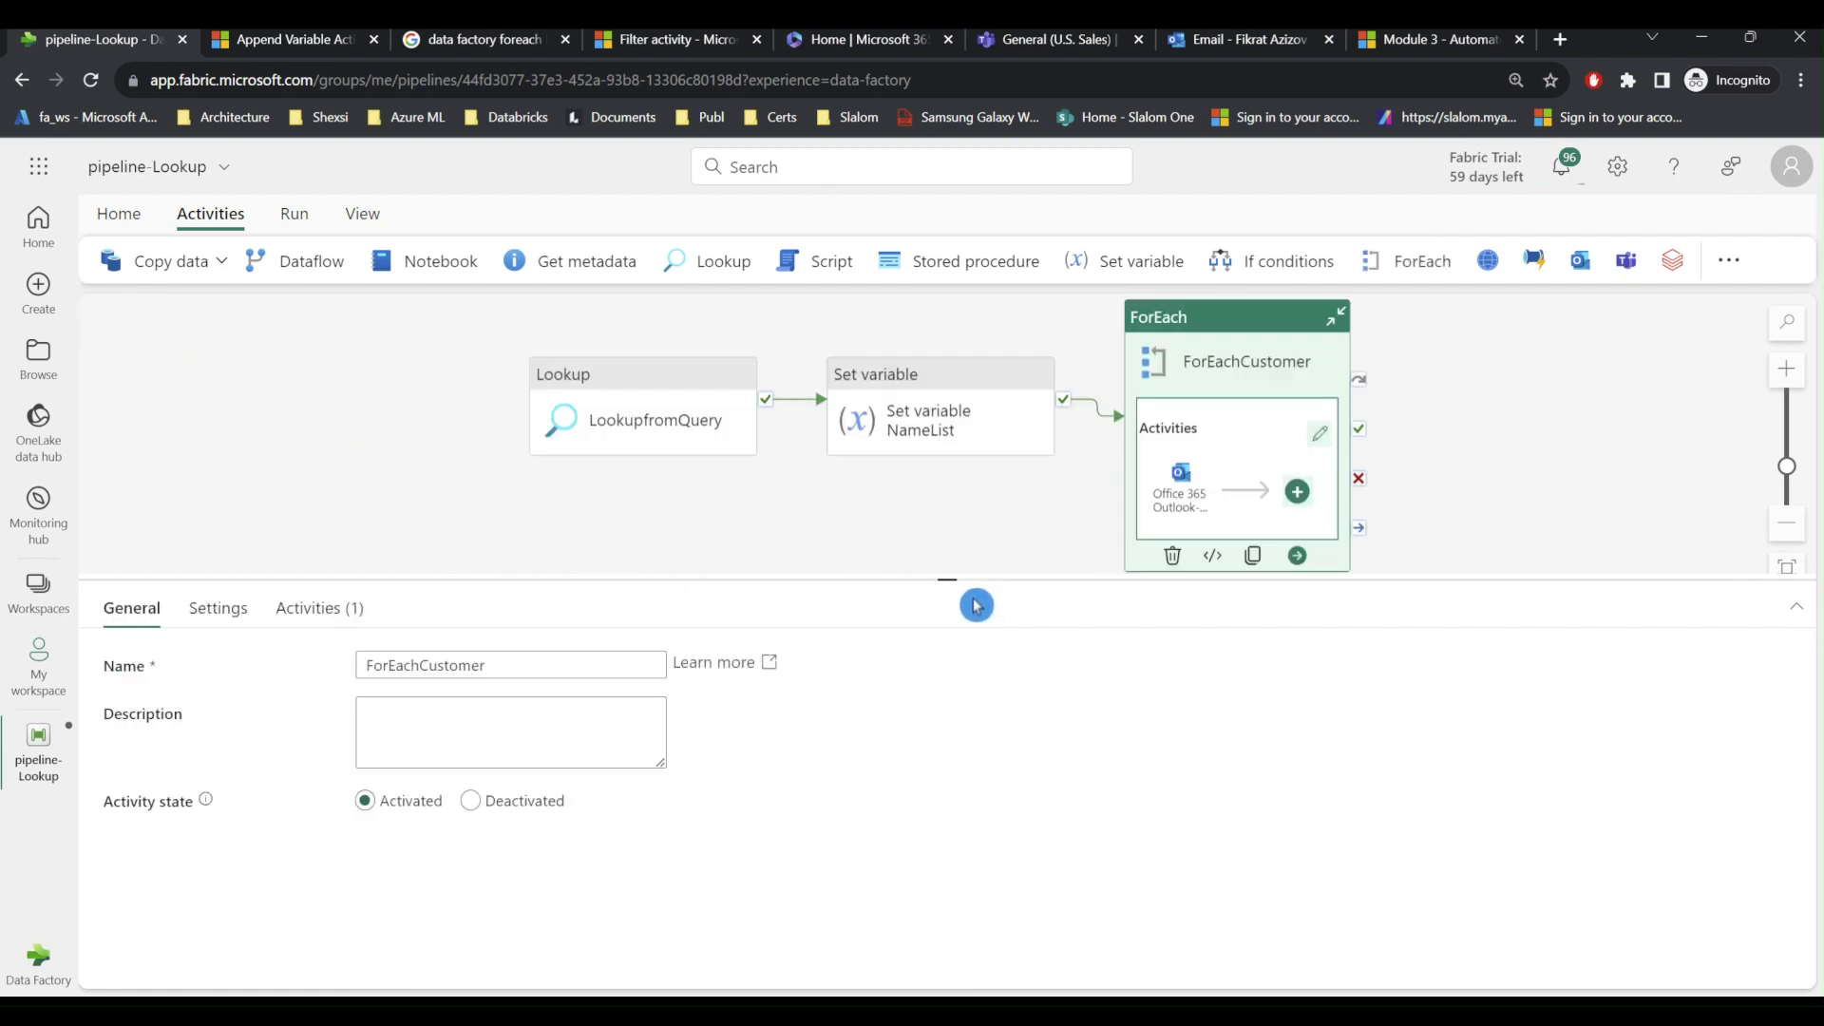
drag(948, 582, 948, 652)
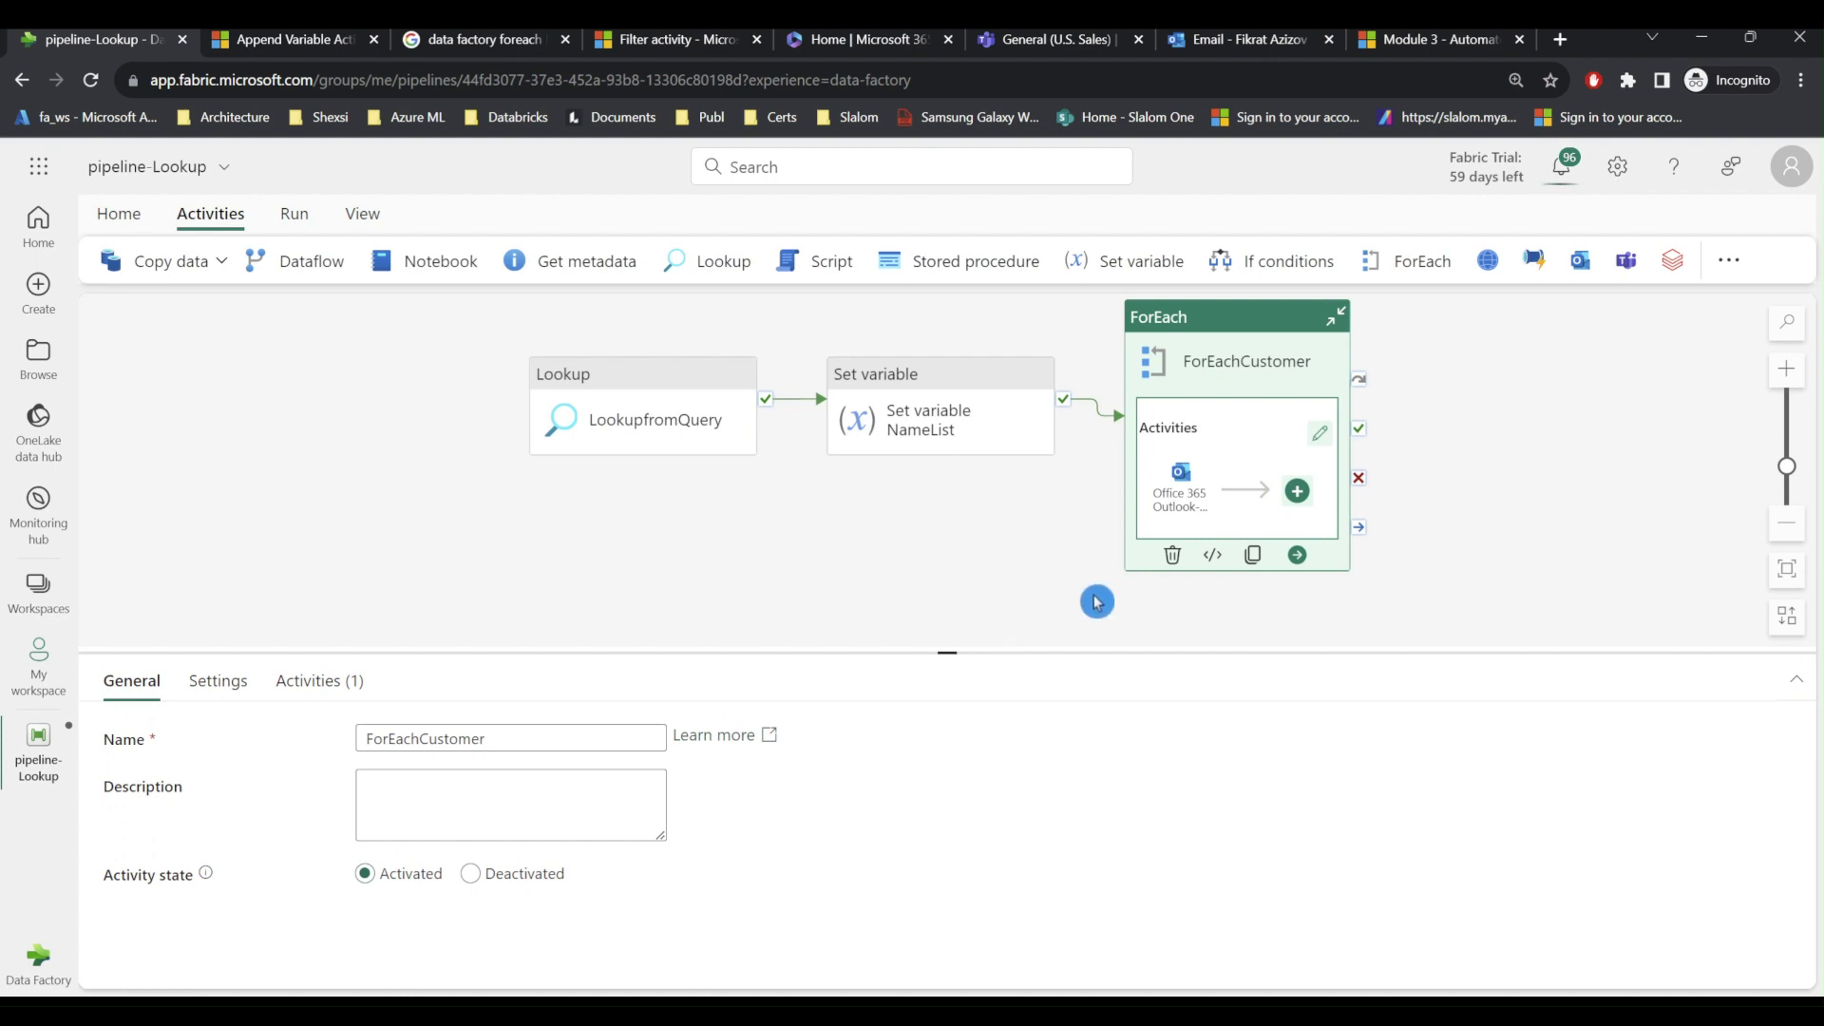
click(1628, 267)
drag(1572, 326, 1581, 430)
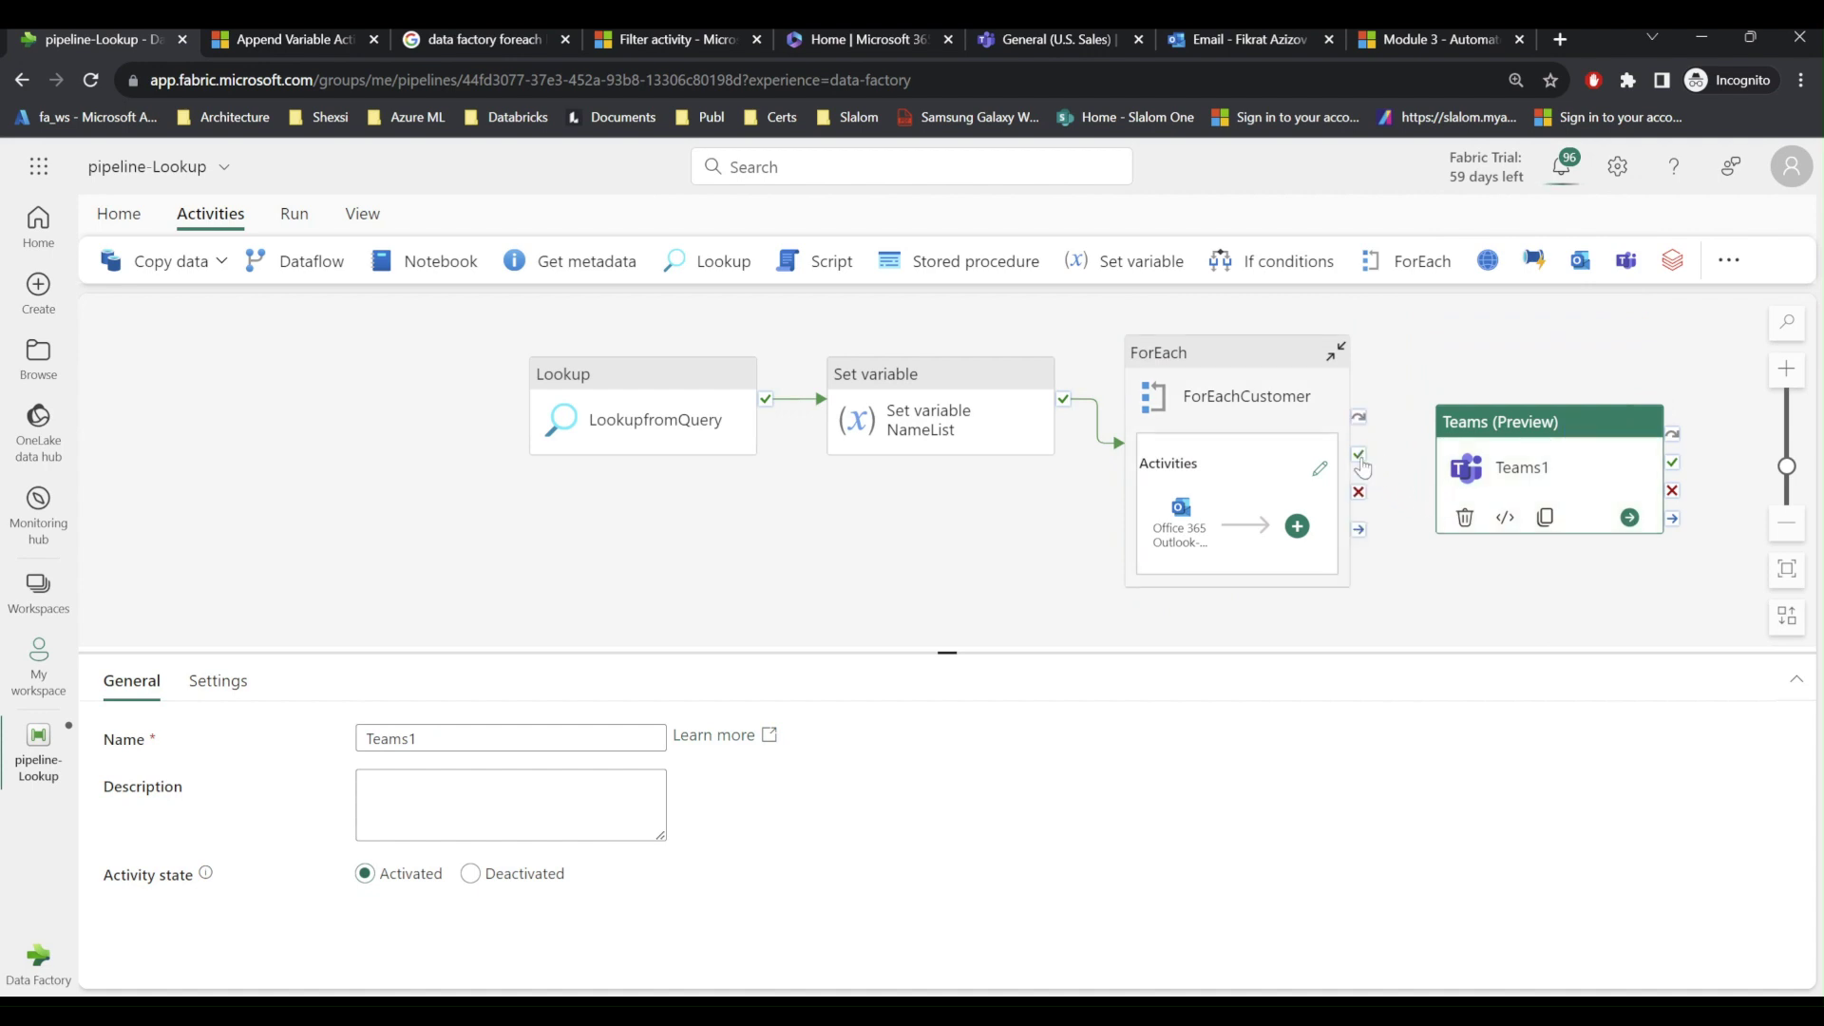
drag(1360, 463, 1454, 477)
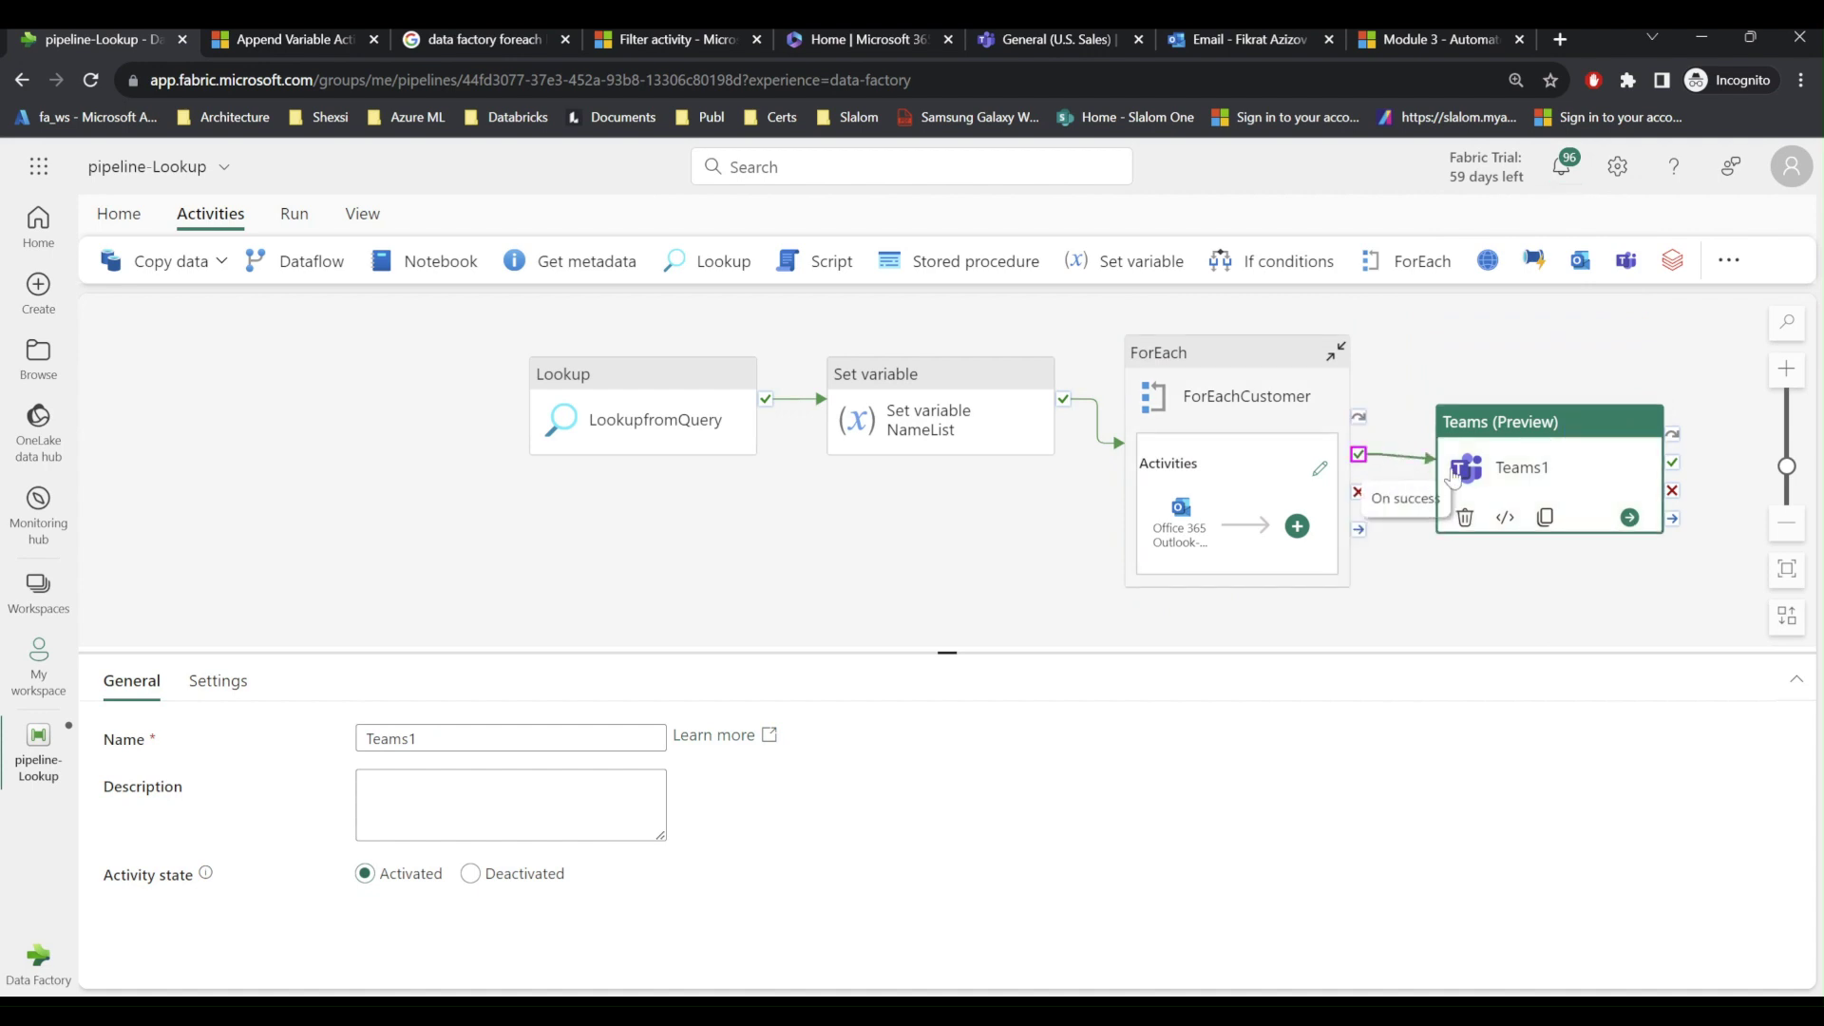
- Rename the Teams activity to TeamsInformChannelOnPipelineStatus
click(1519, 454)
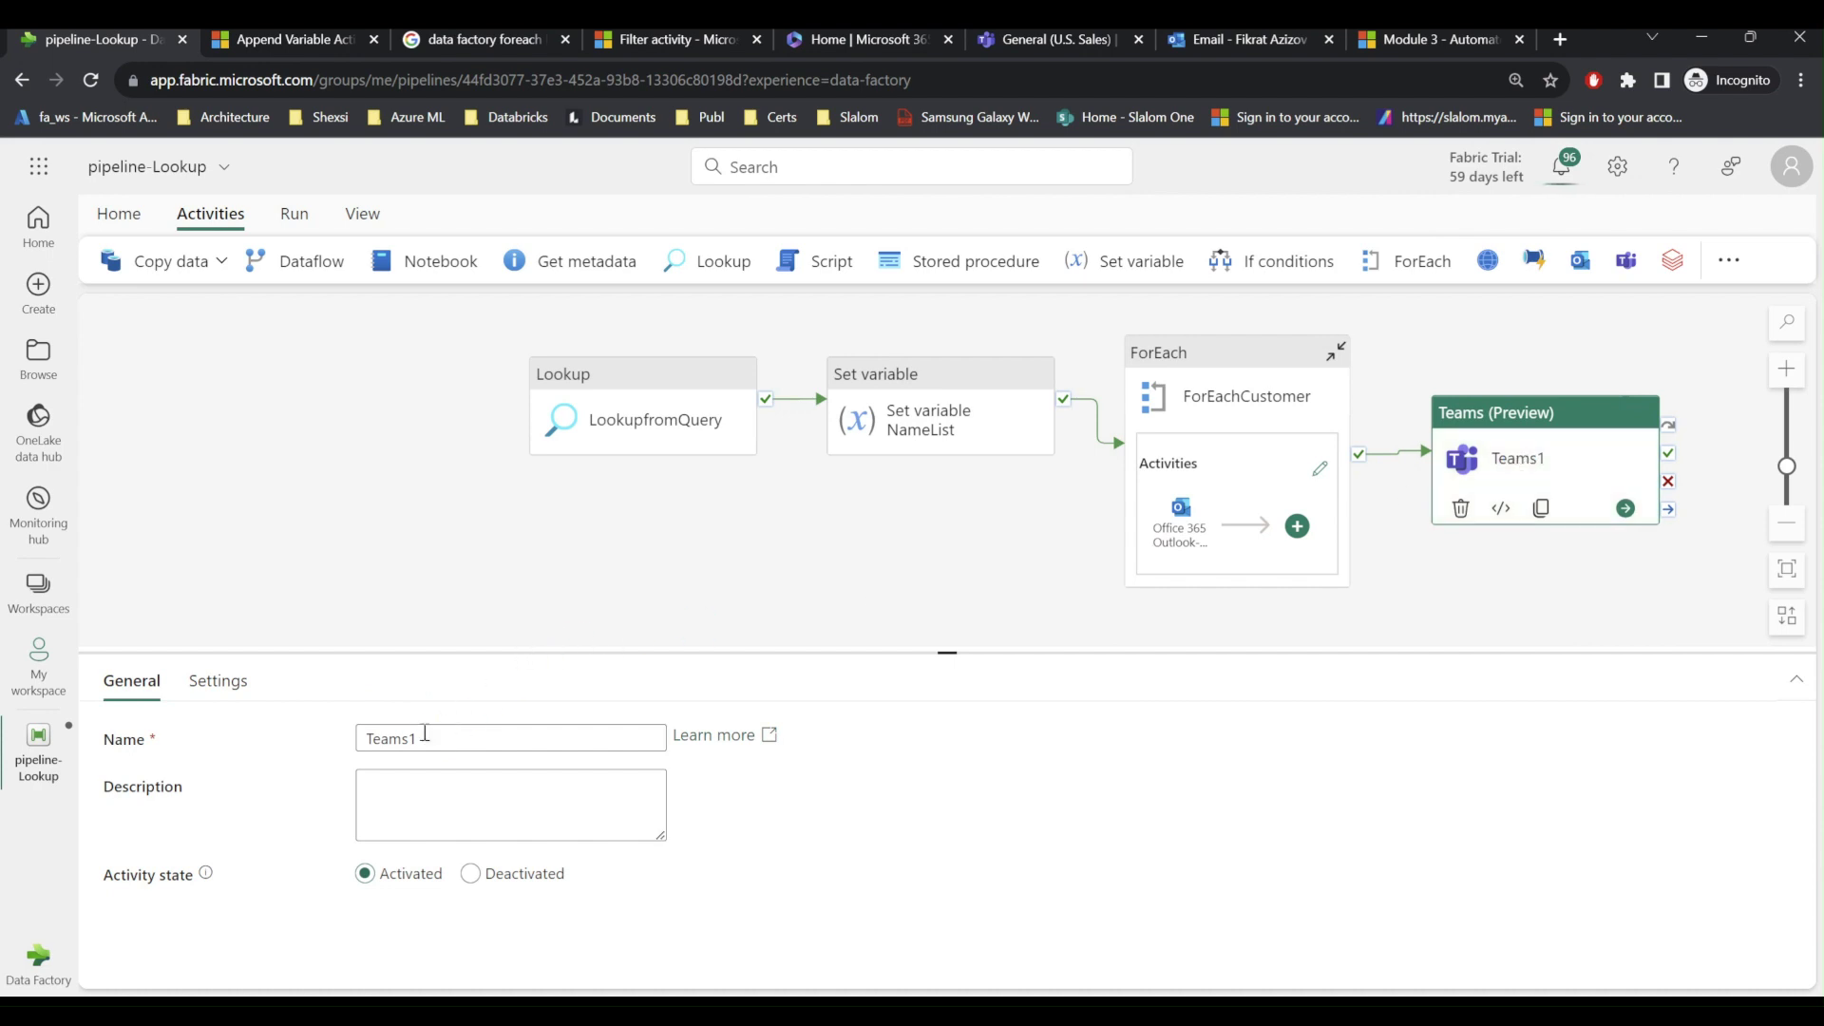
drag(425, 737, 410, 738)
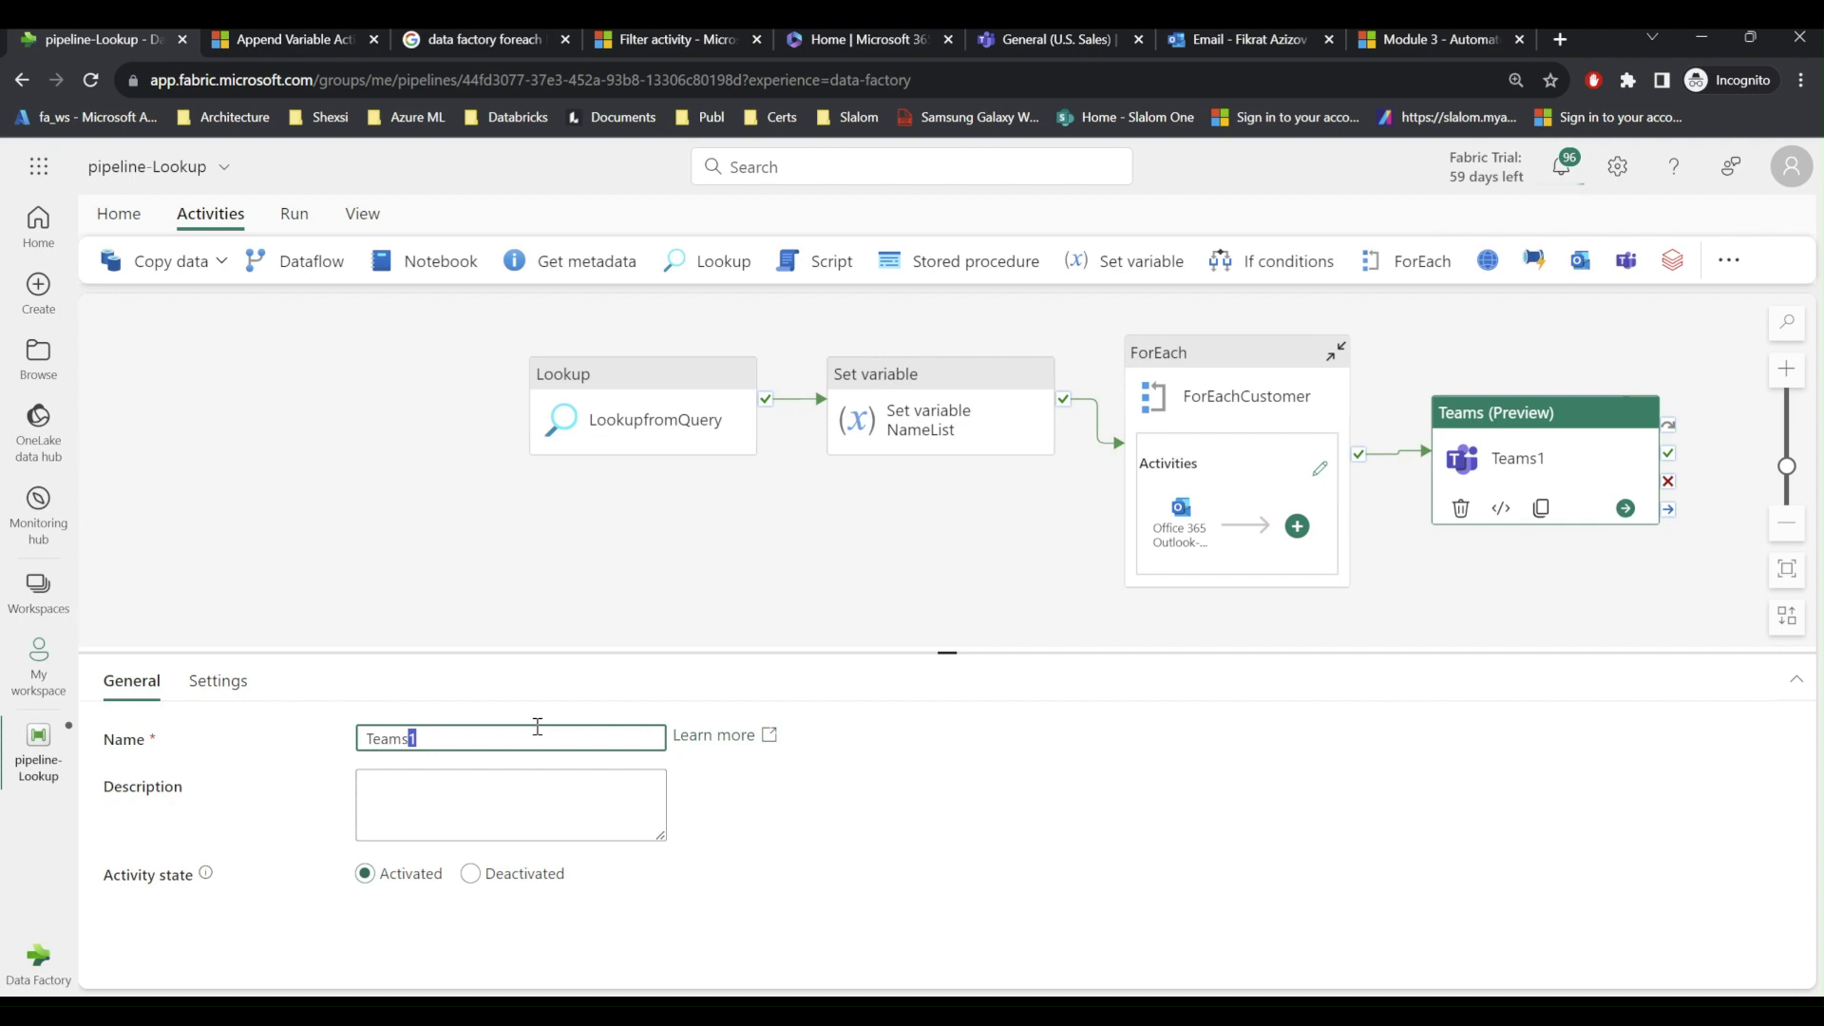
key(BackSpace)
text(InformChannelO)
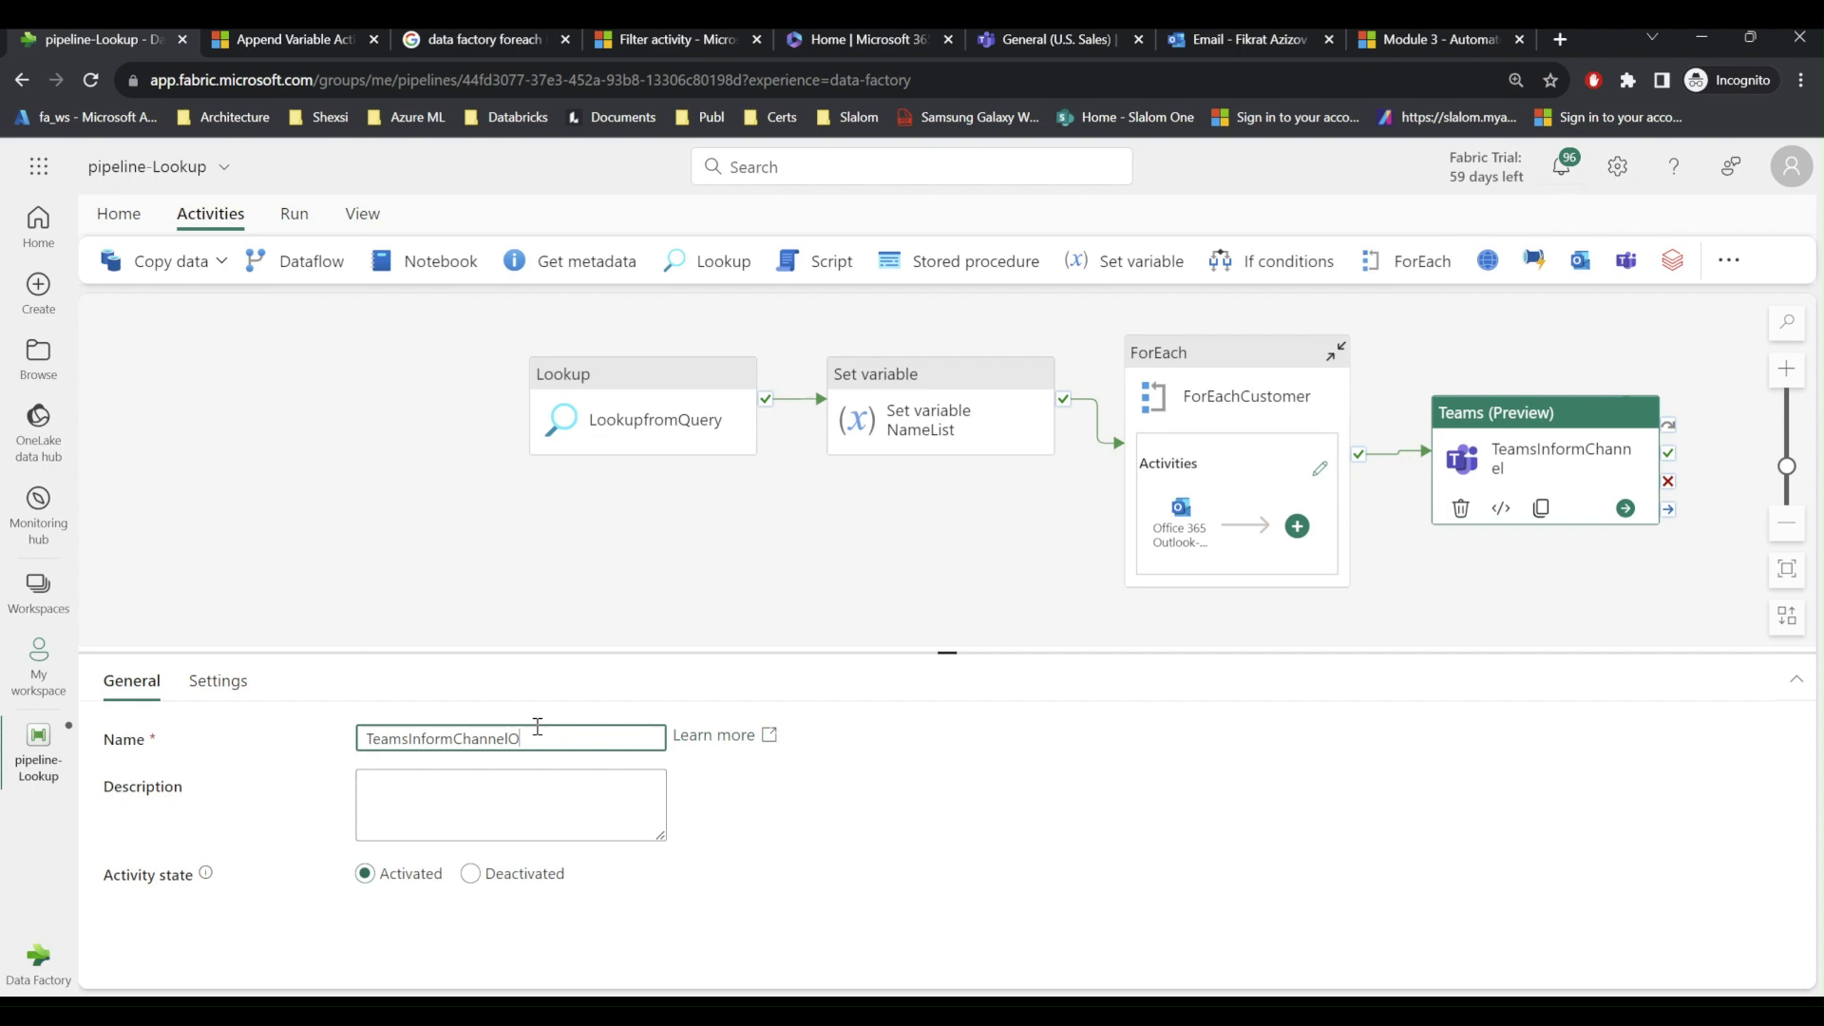
text(nPipelineStatus)
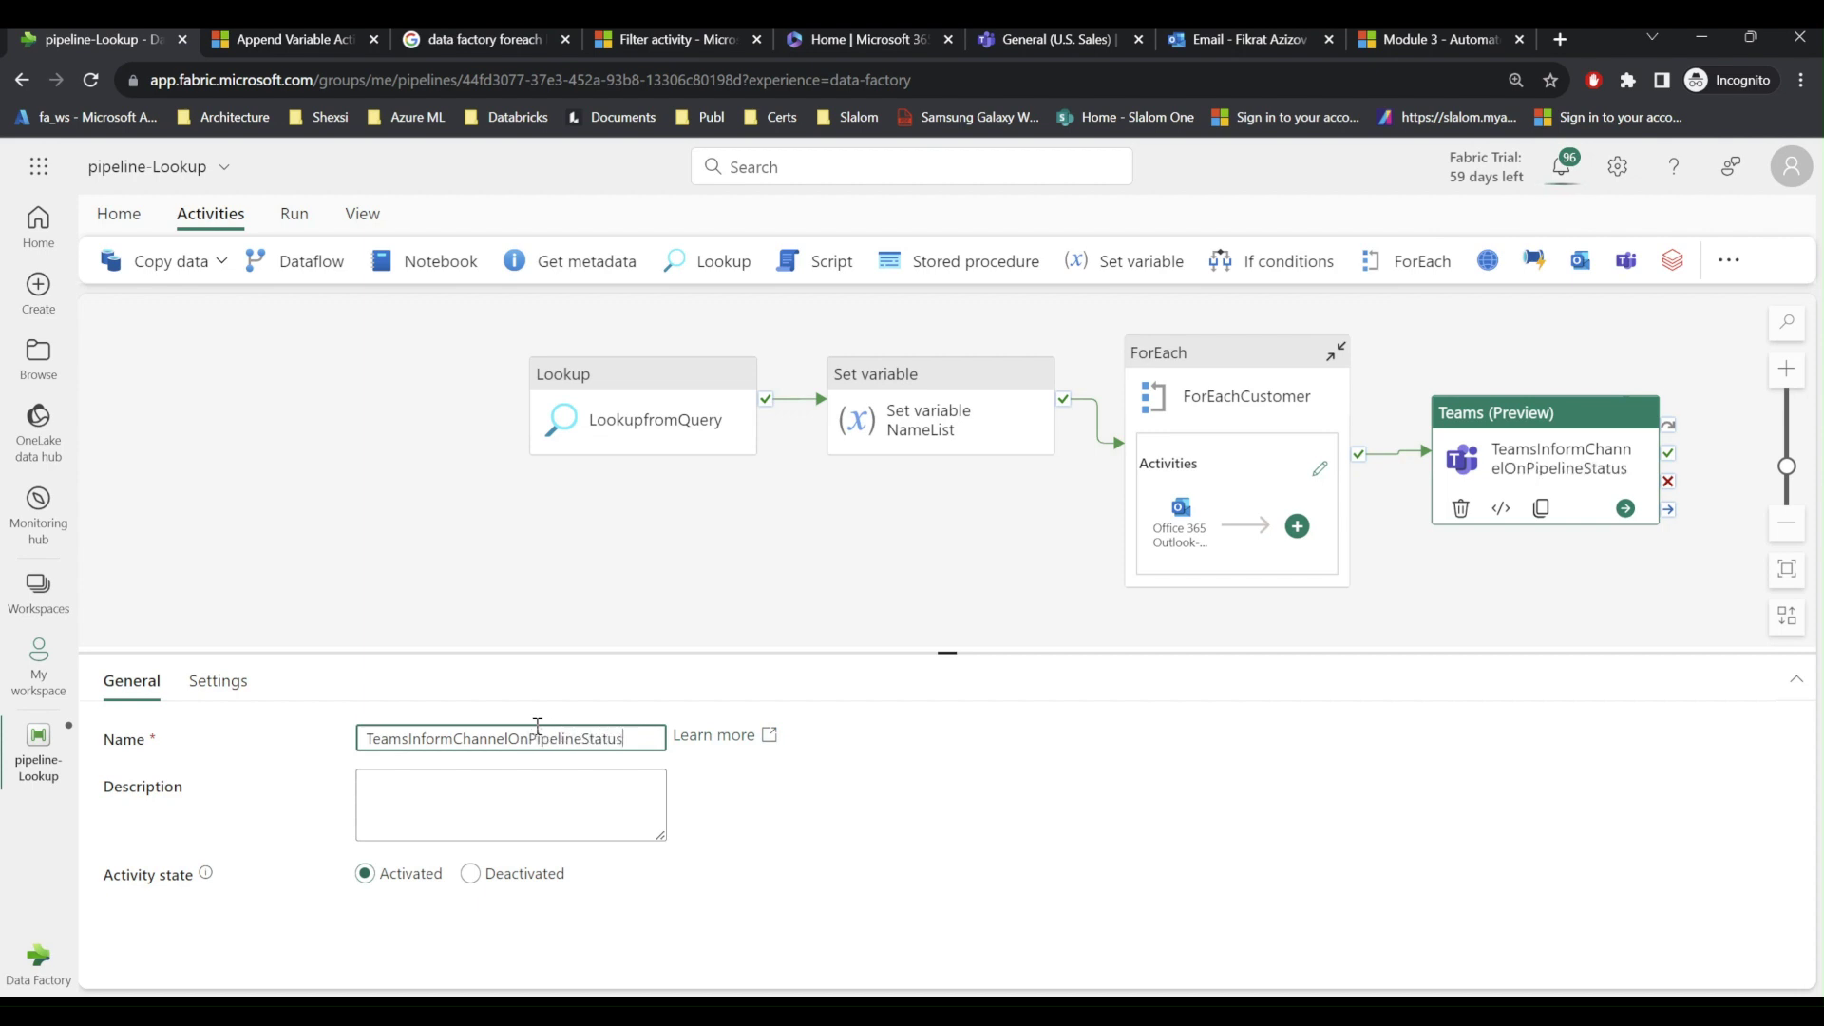
- Sign the Teams activity in to a Microsoft Teams account from its Settings
click(599, 598)
click(244, 699)
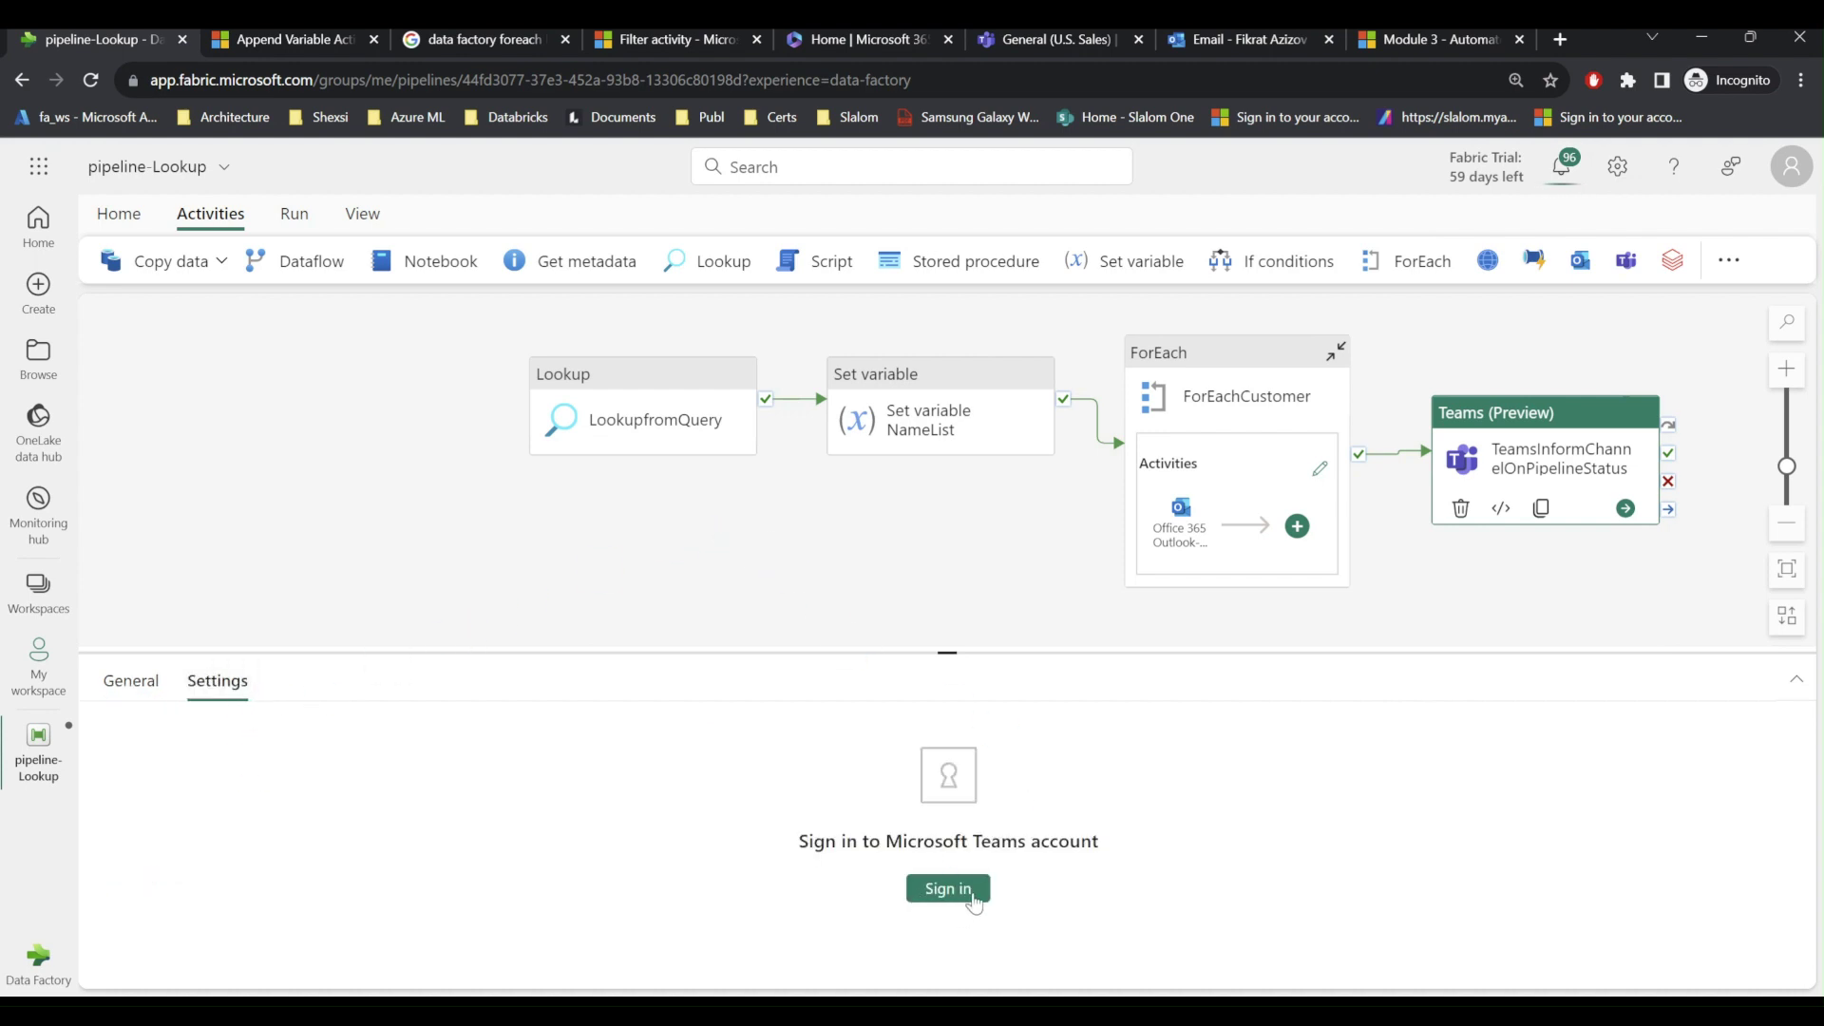
click(950, 889)
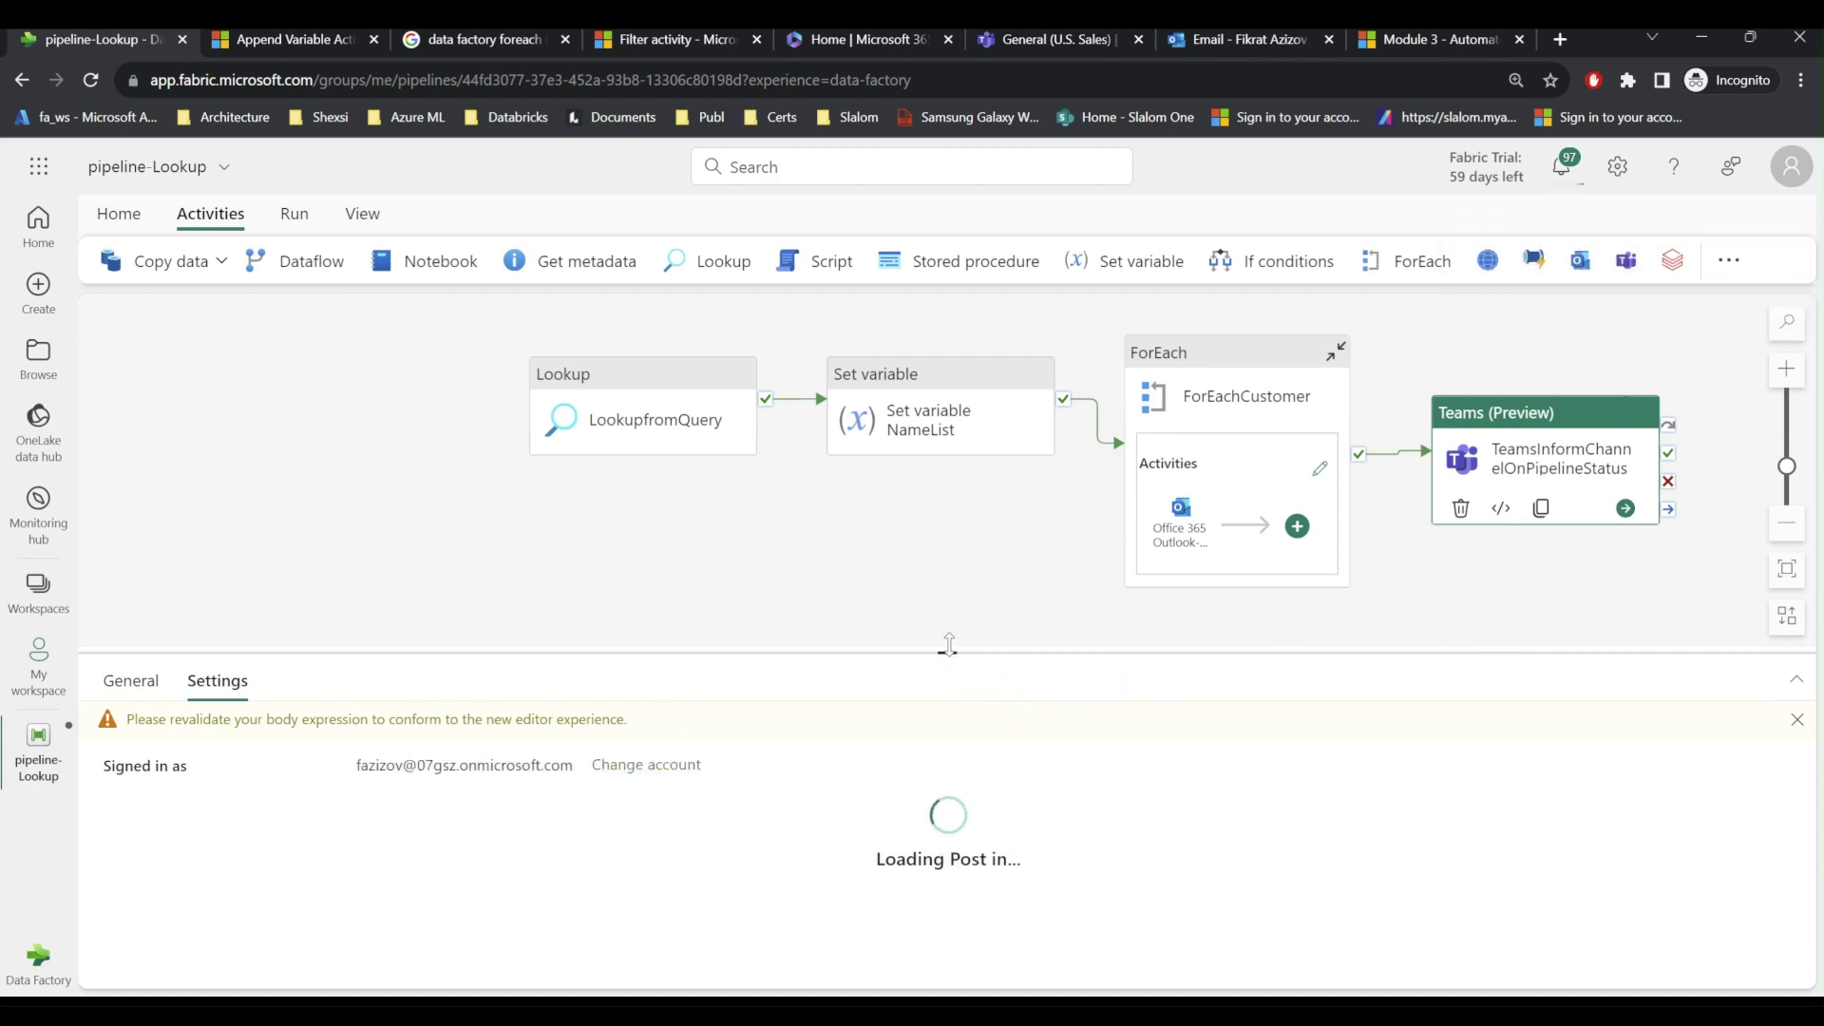
- Set Post in to Channel, Team to MSFT and Channel to General
drag(949, 653, 956, 602)
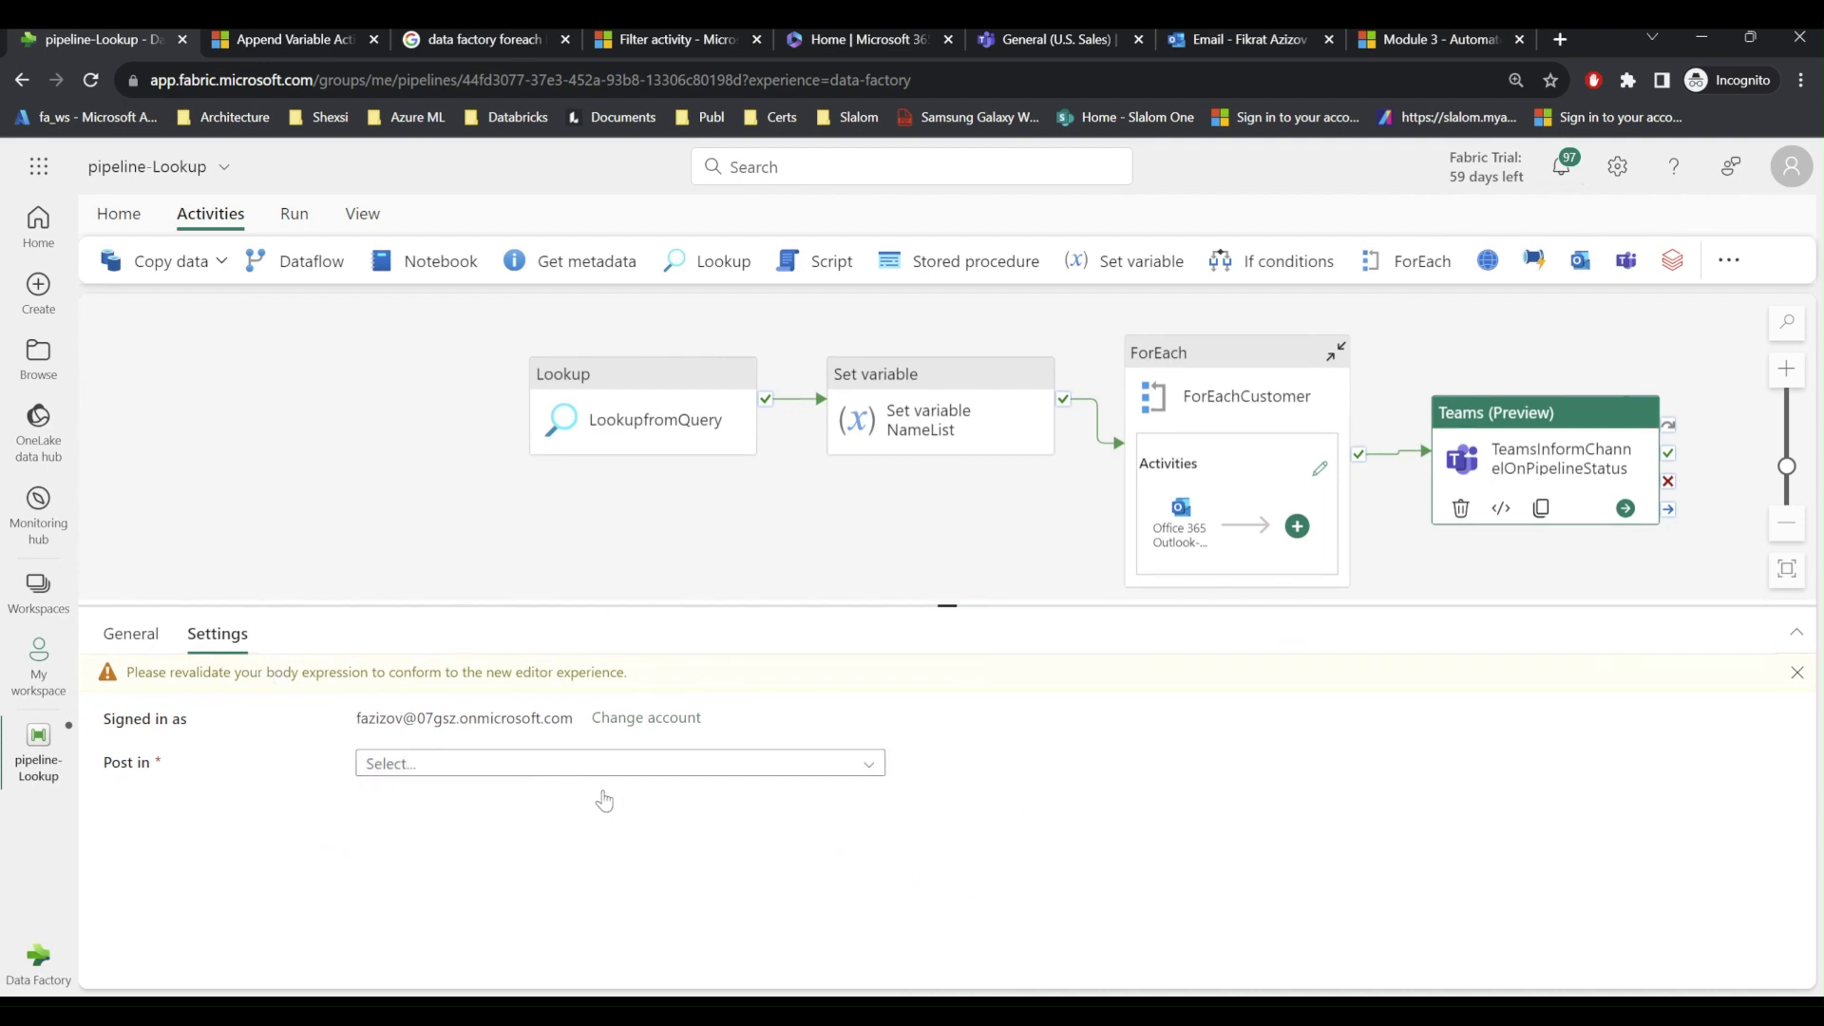
click(585, 764)
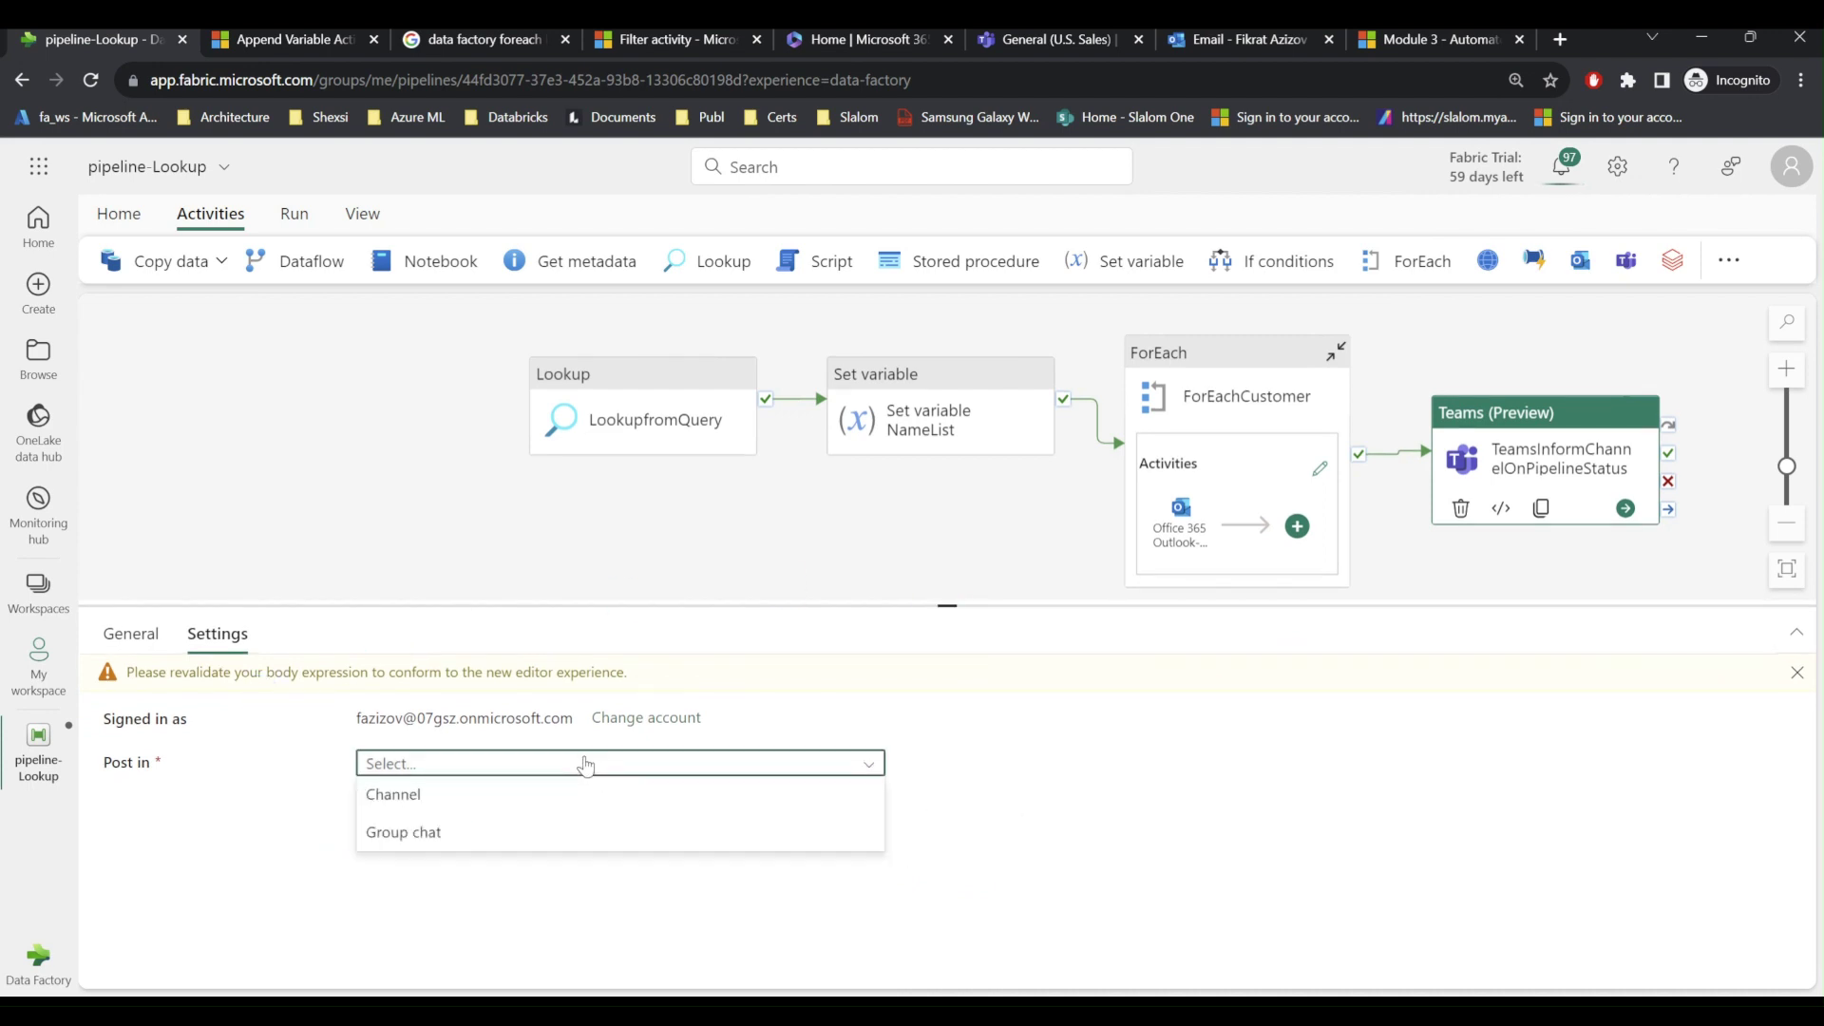
click(398, 803)
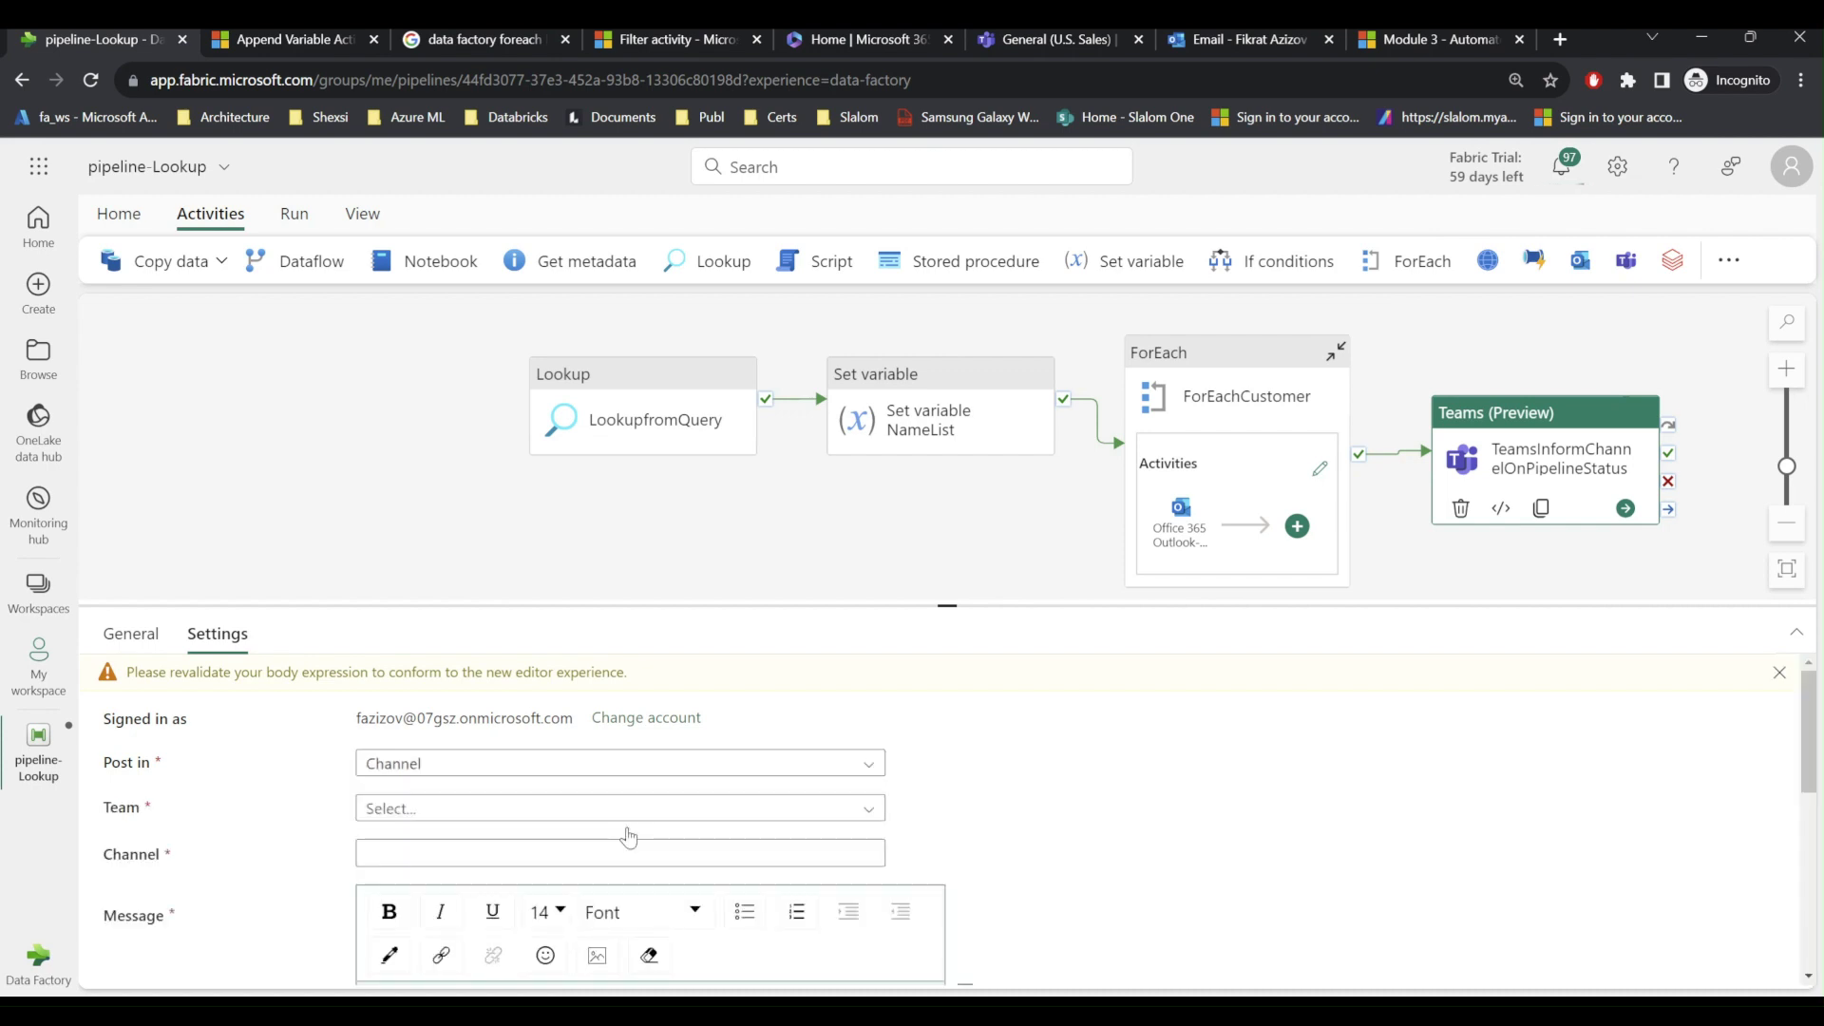
click(863, 808)
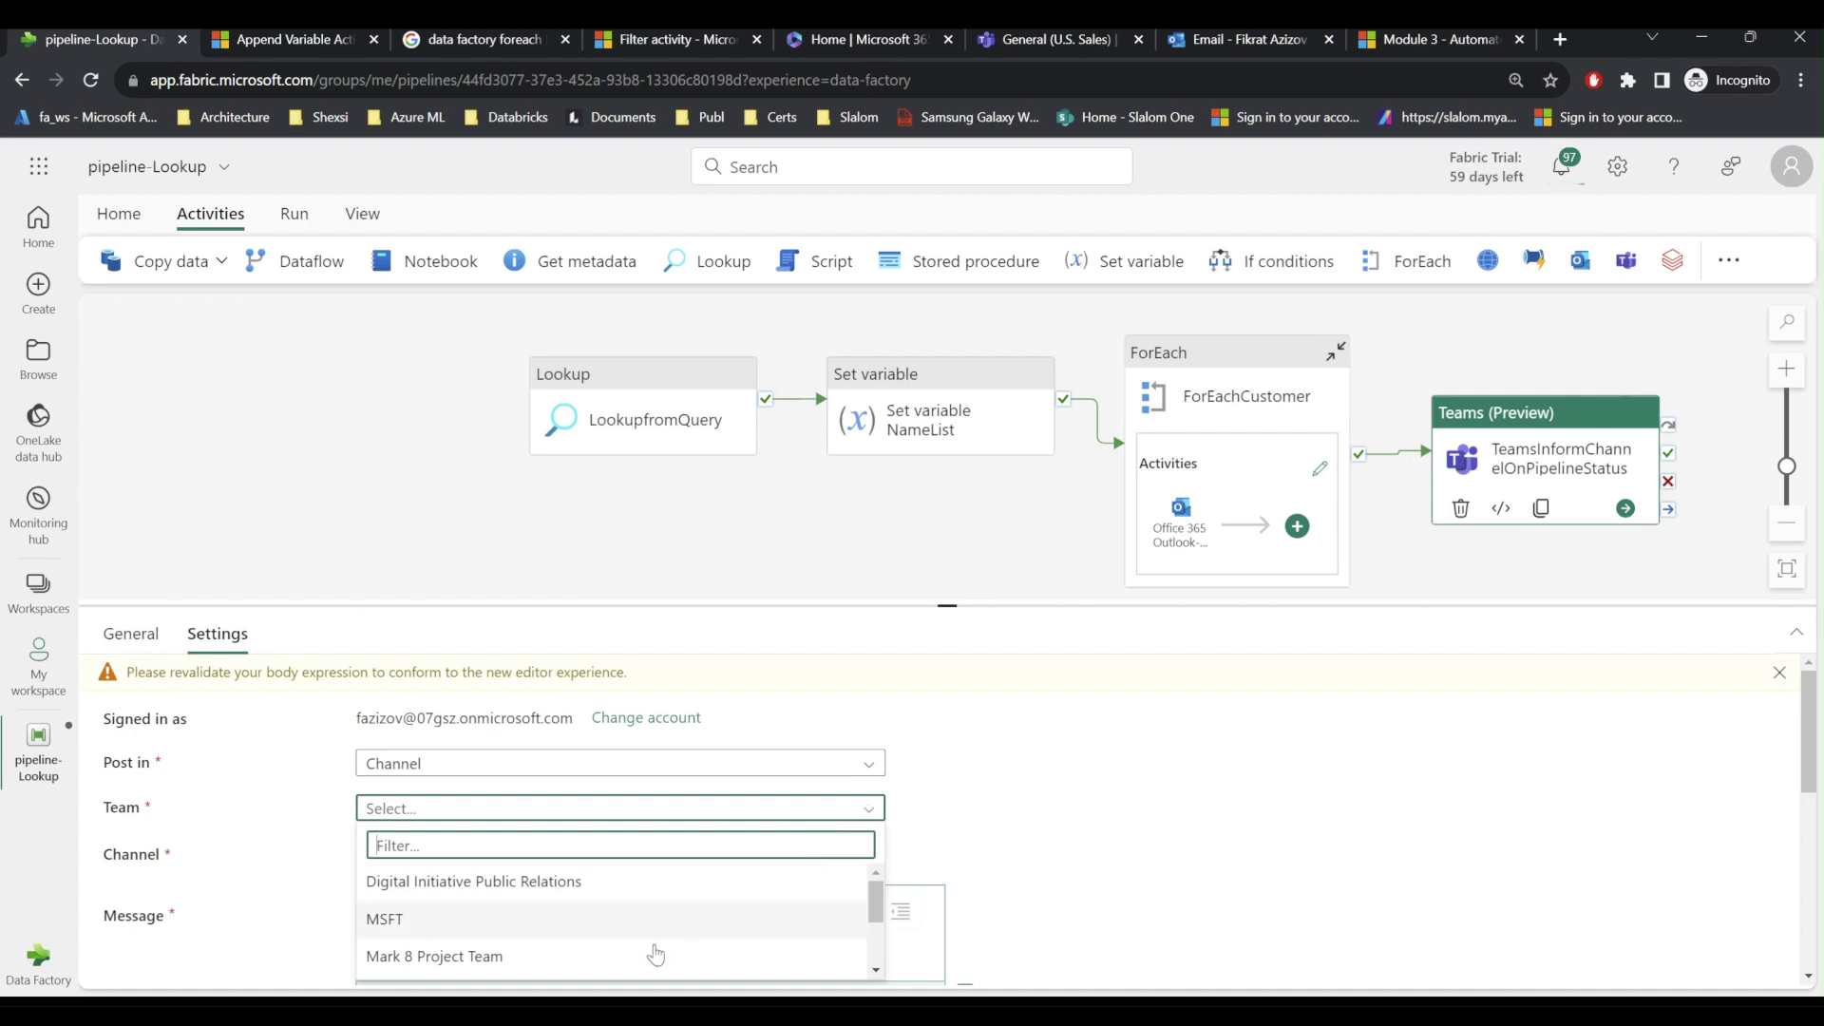
click(385, 923)
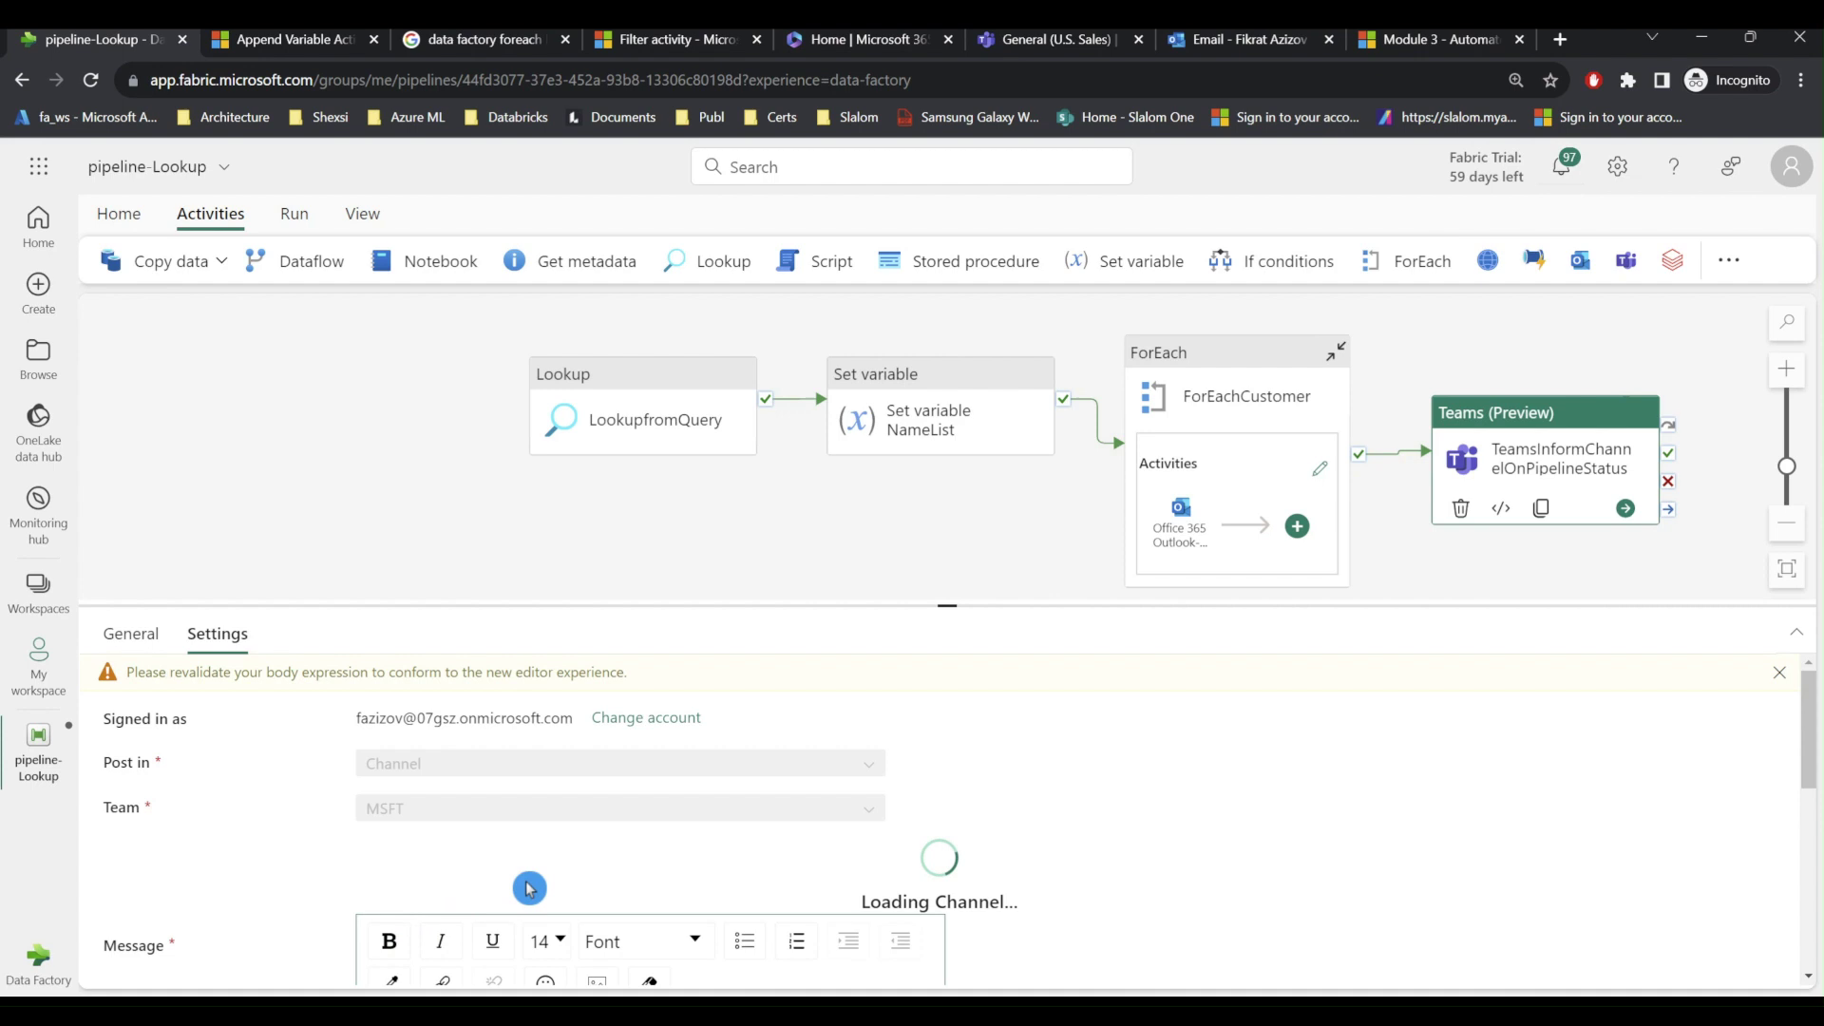
click(467, 855)
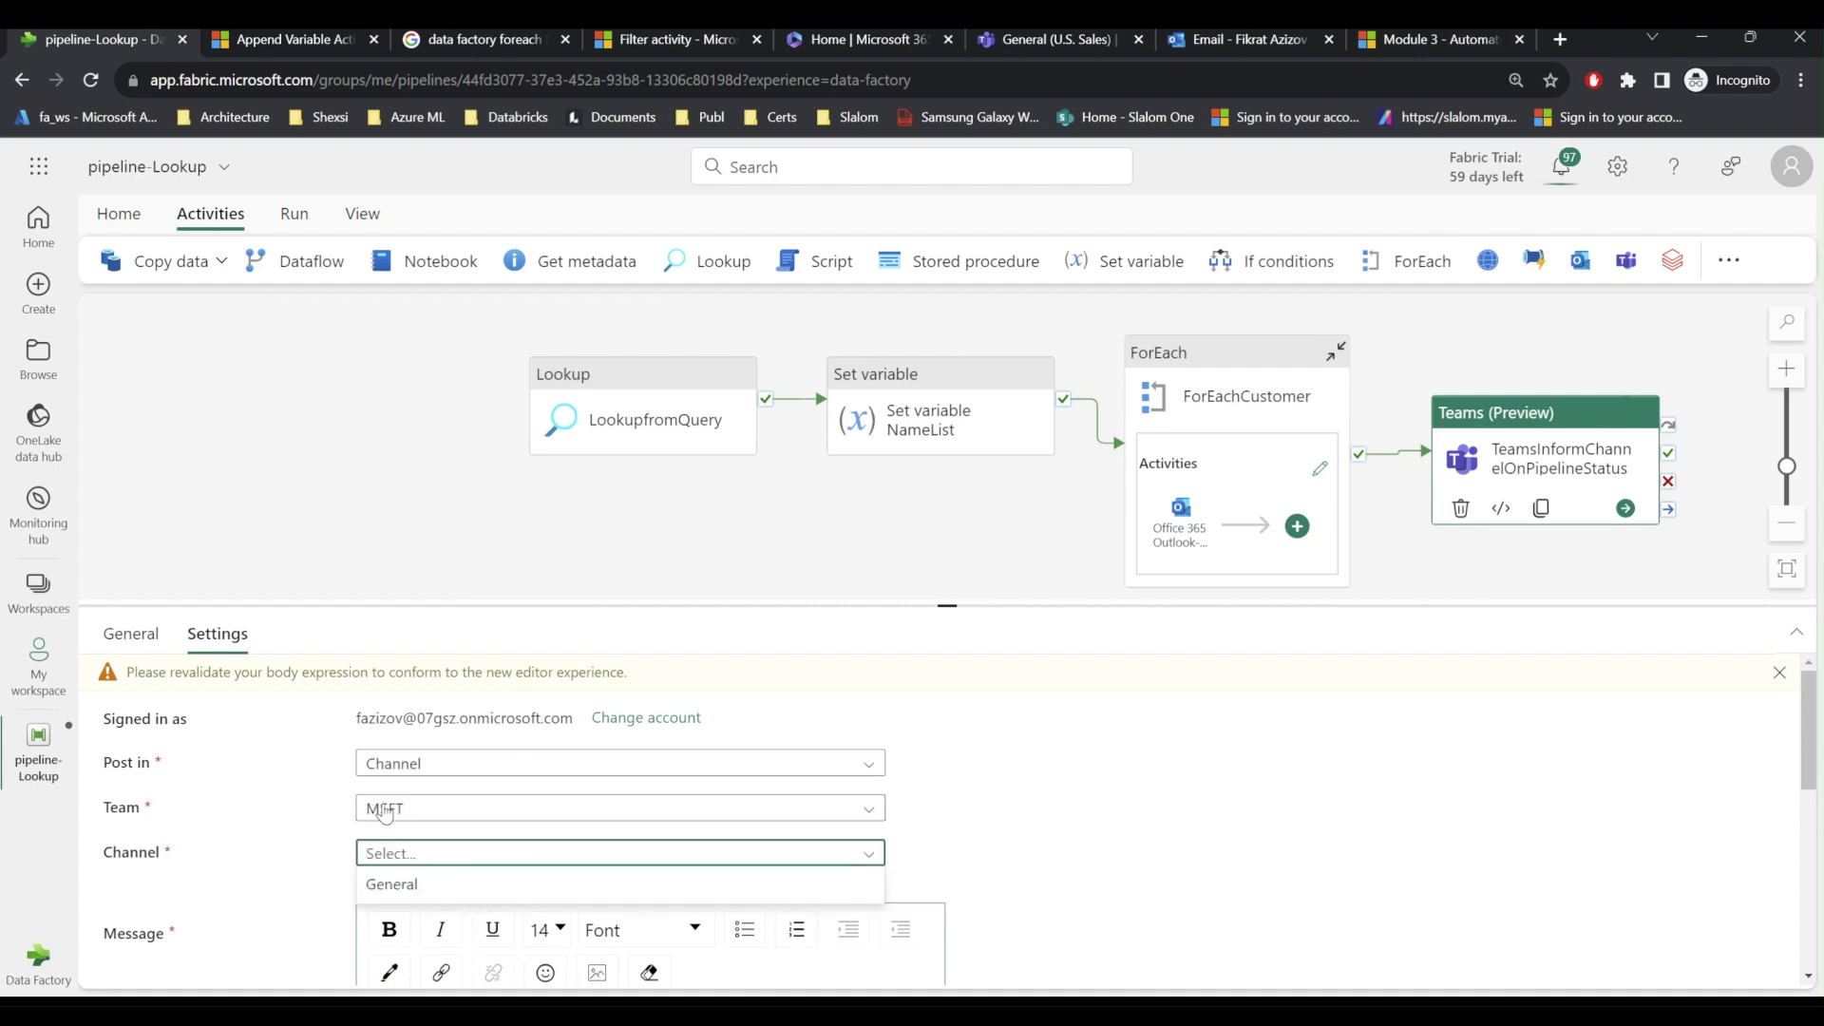
click(408, 893)
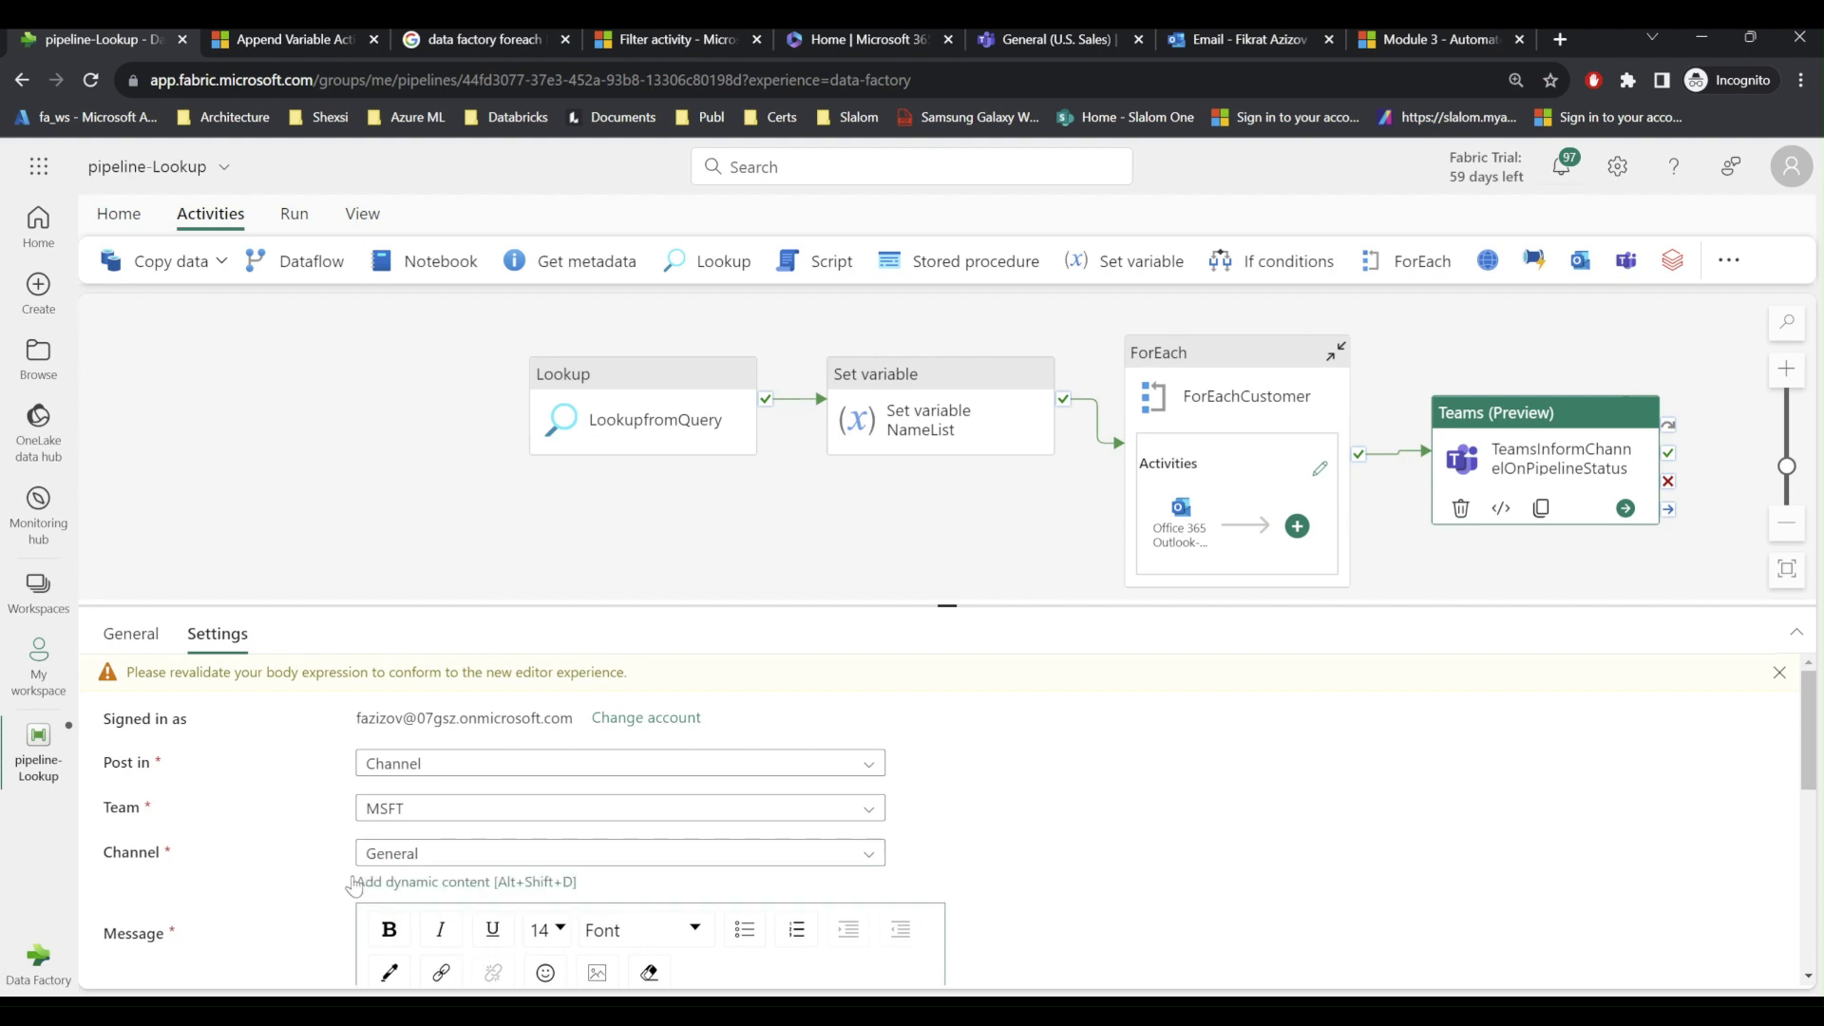
scroll(631, 858, down, 3)
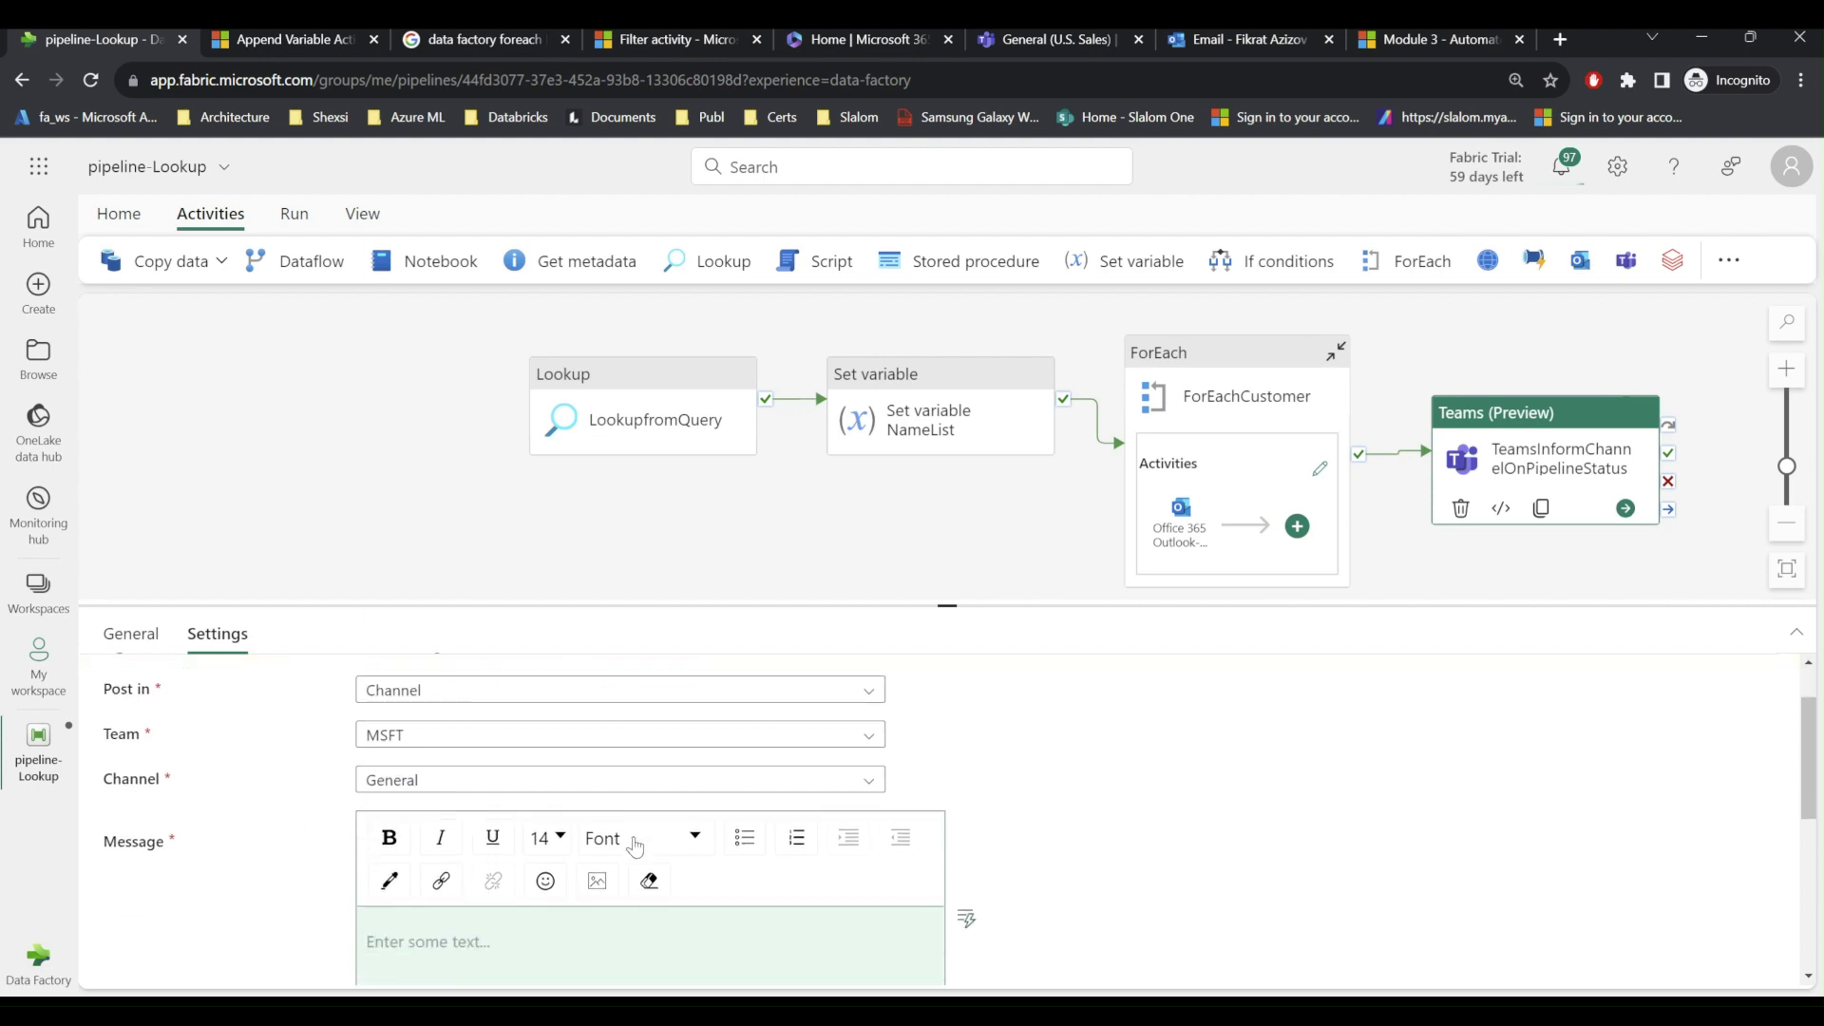
- Insert the Pipeline Name system variable into the Teams message
click(487, 803)
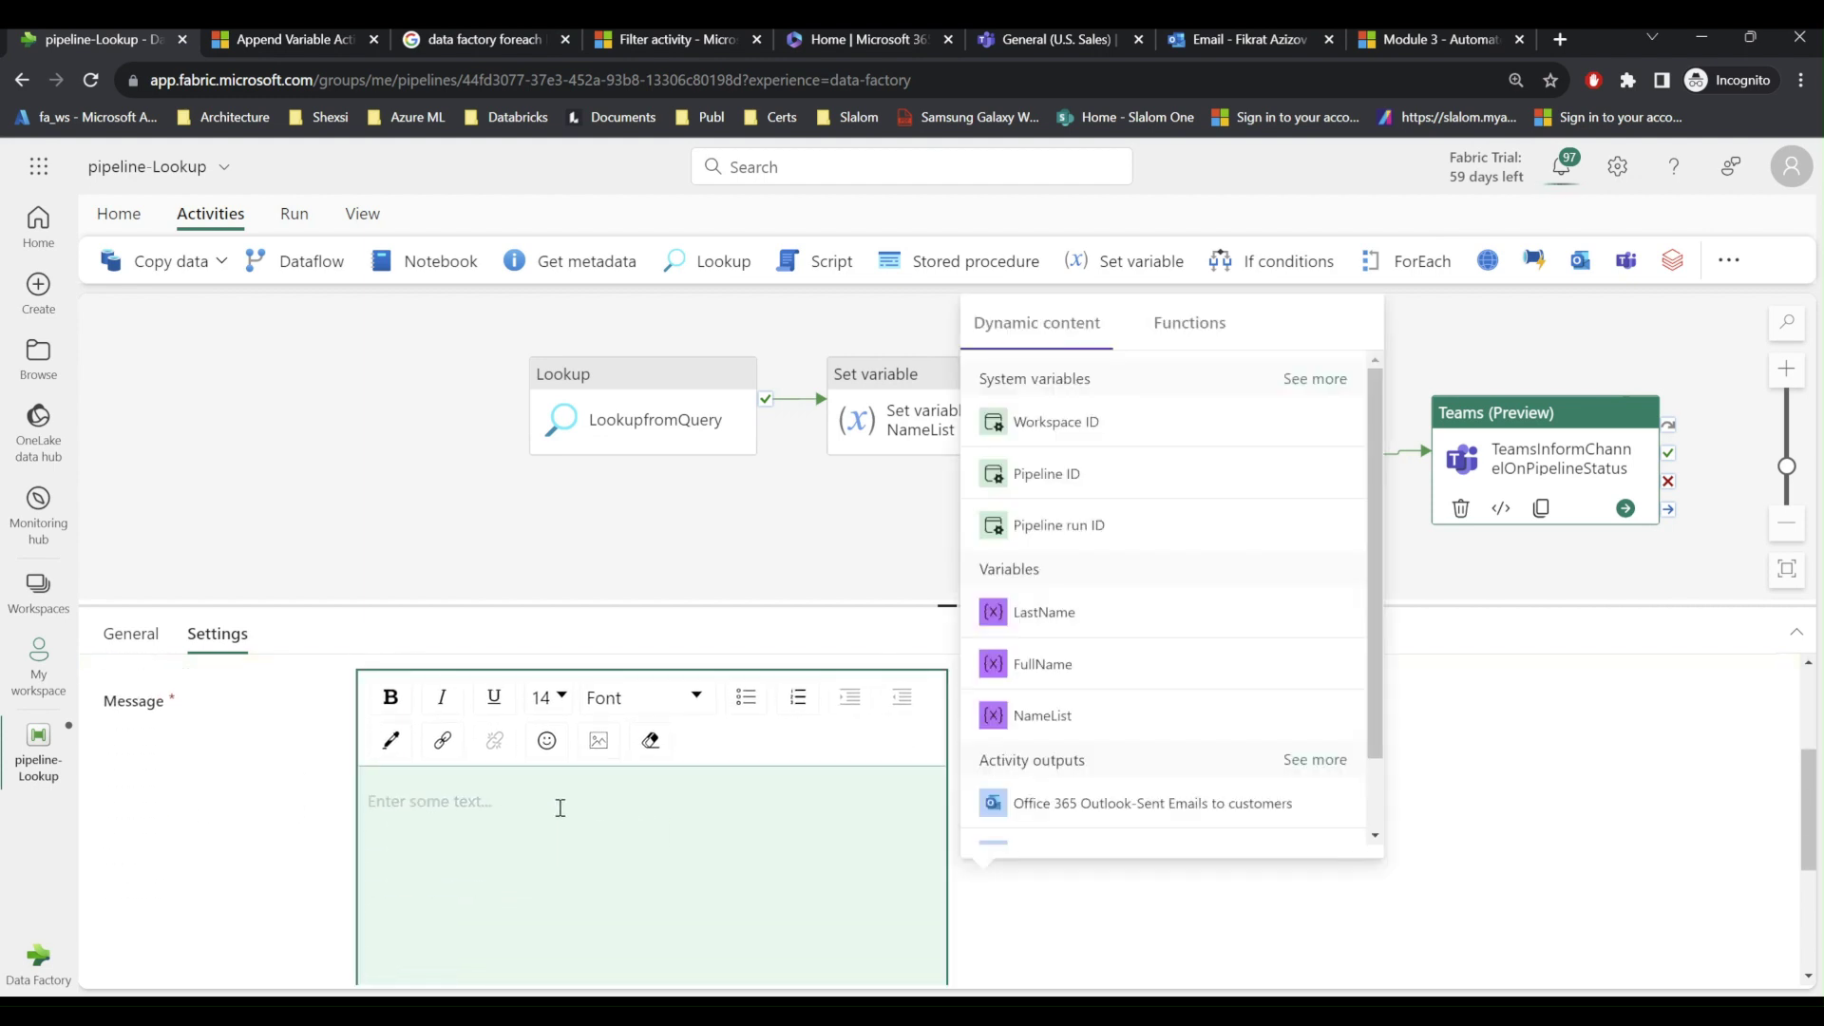
scroll(561, 807, down, 2)
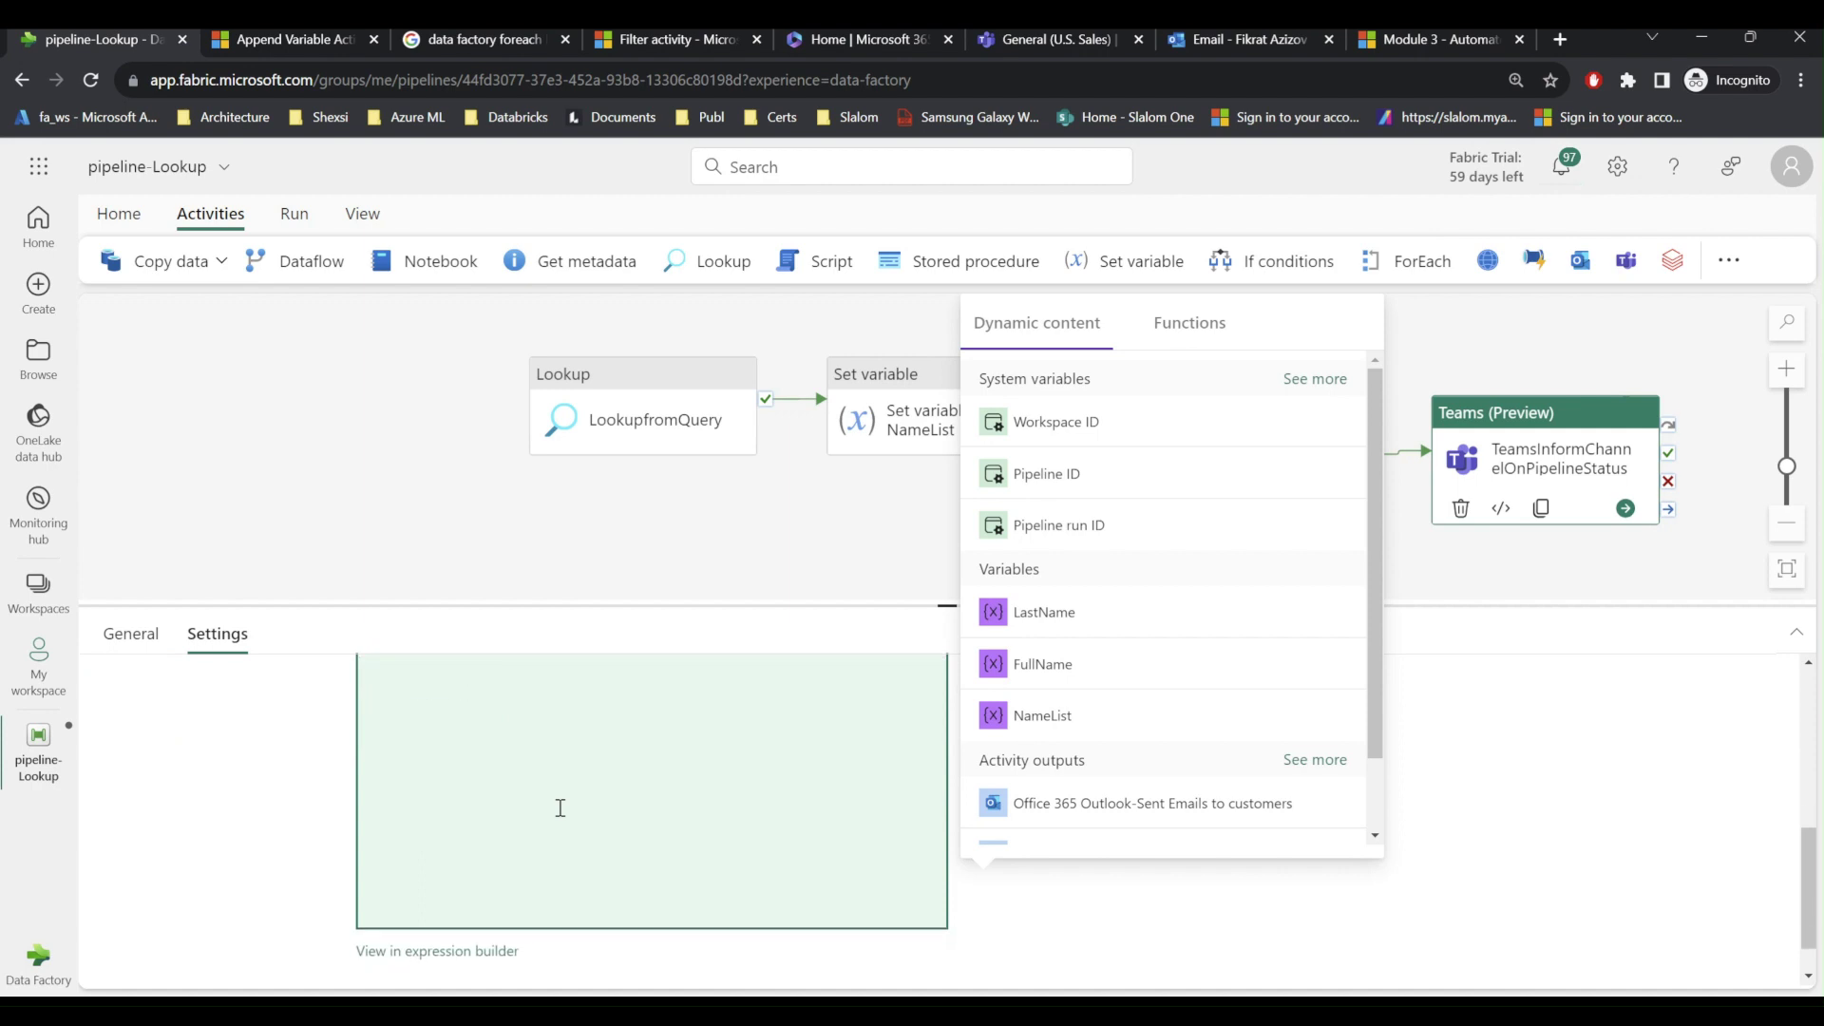
scroll(561, 808, up, 1)
click(562, 815)
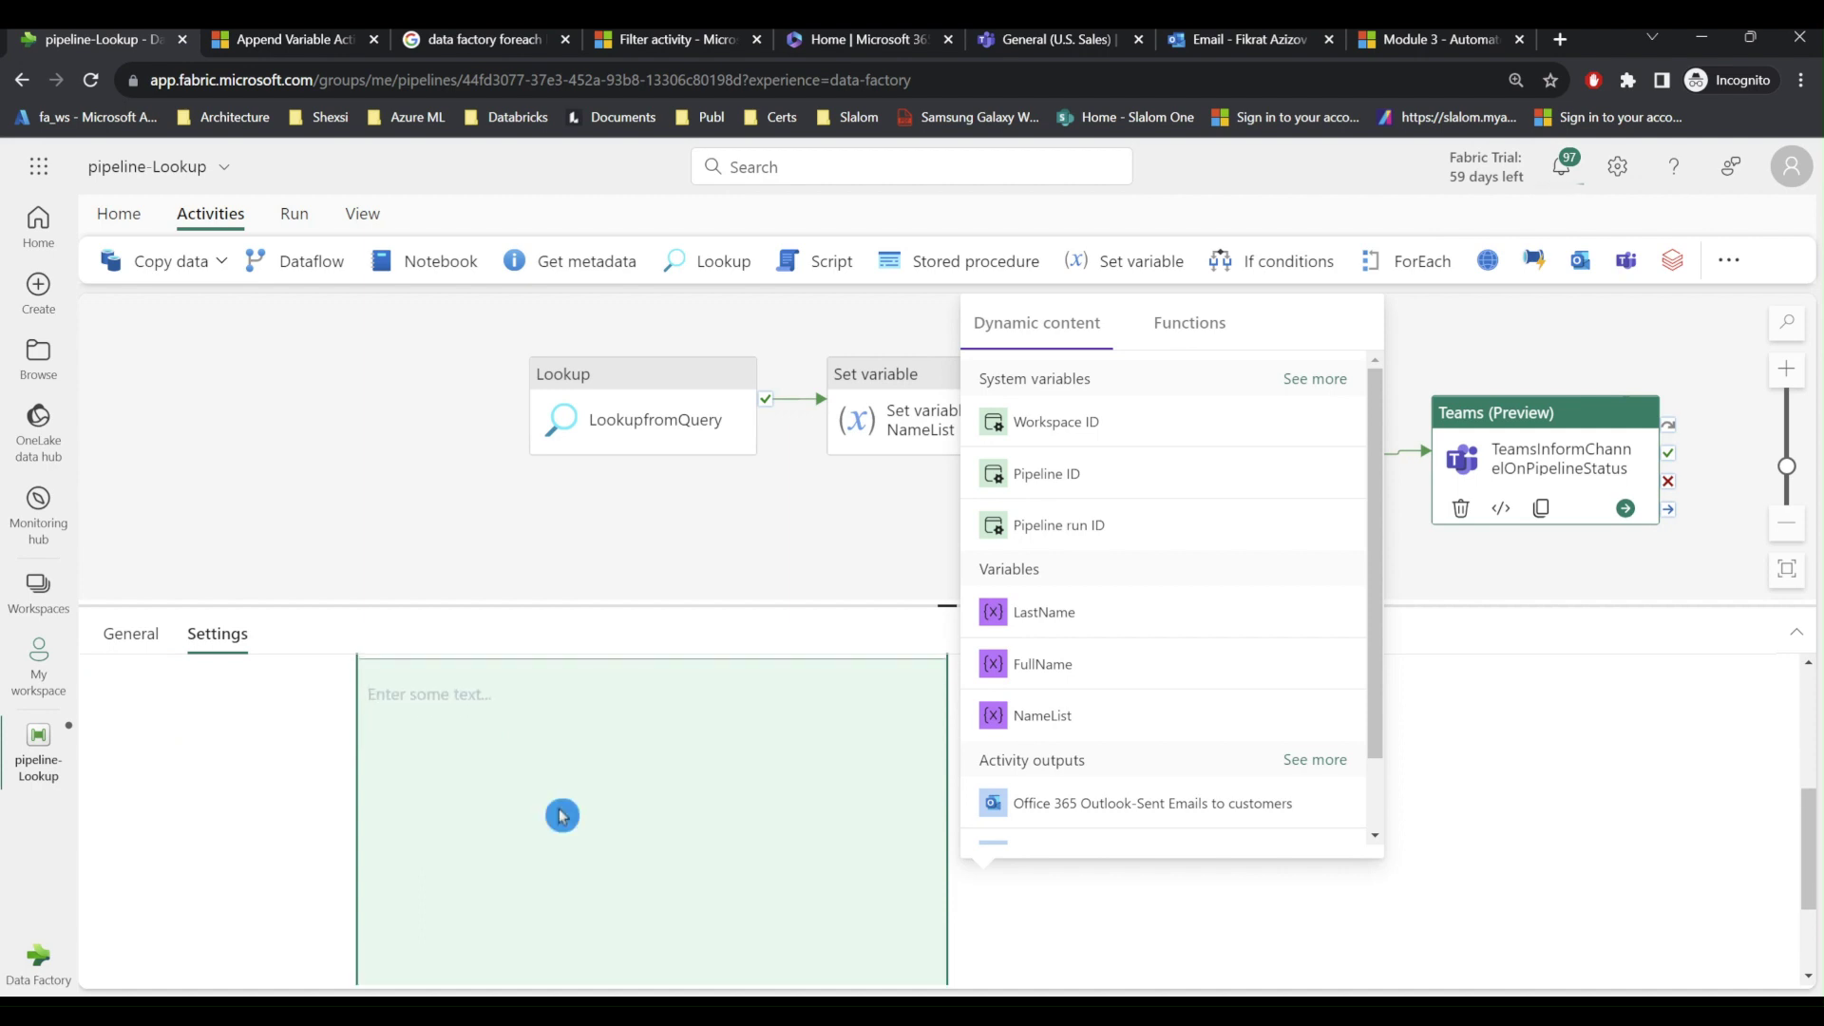
scroll(561, 815, down, 1)
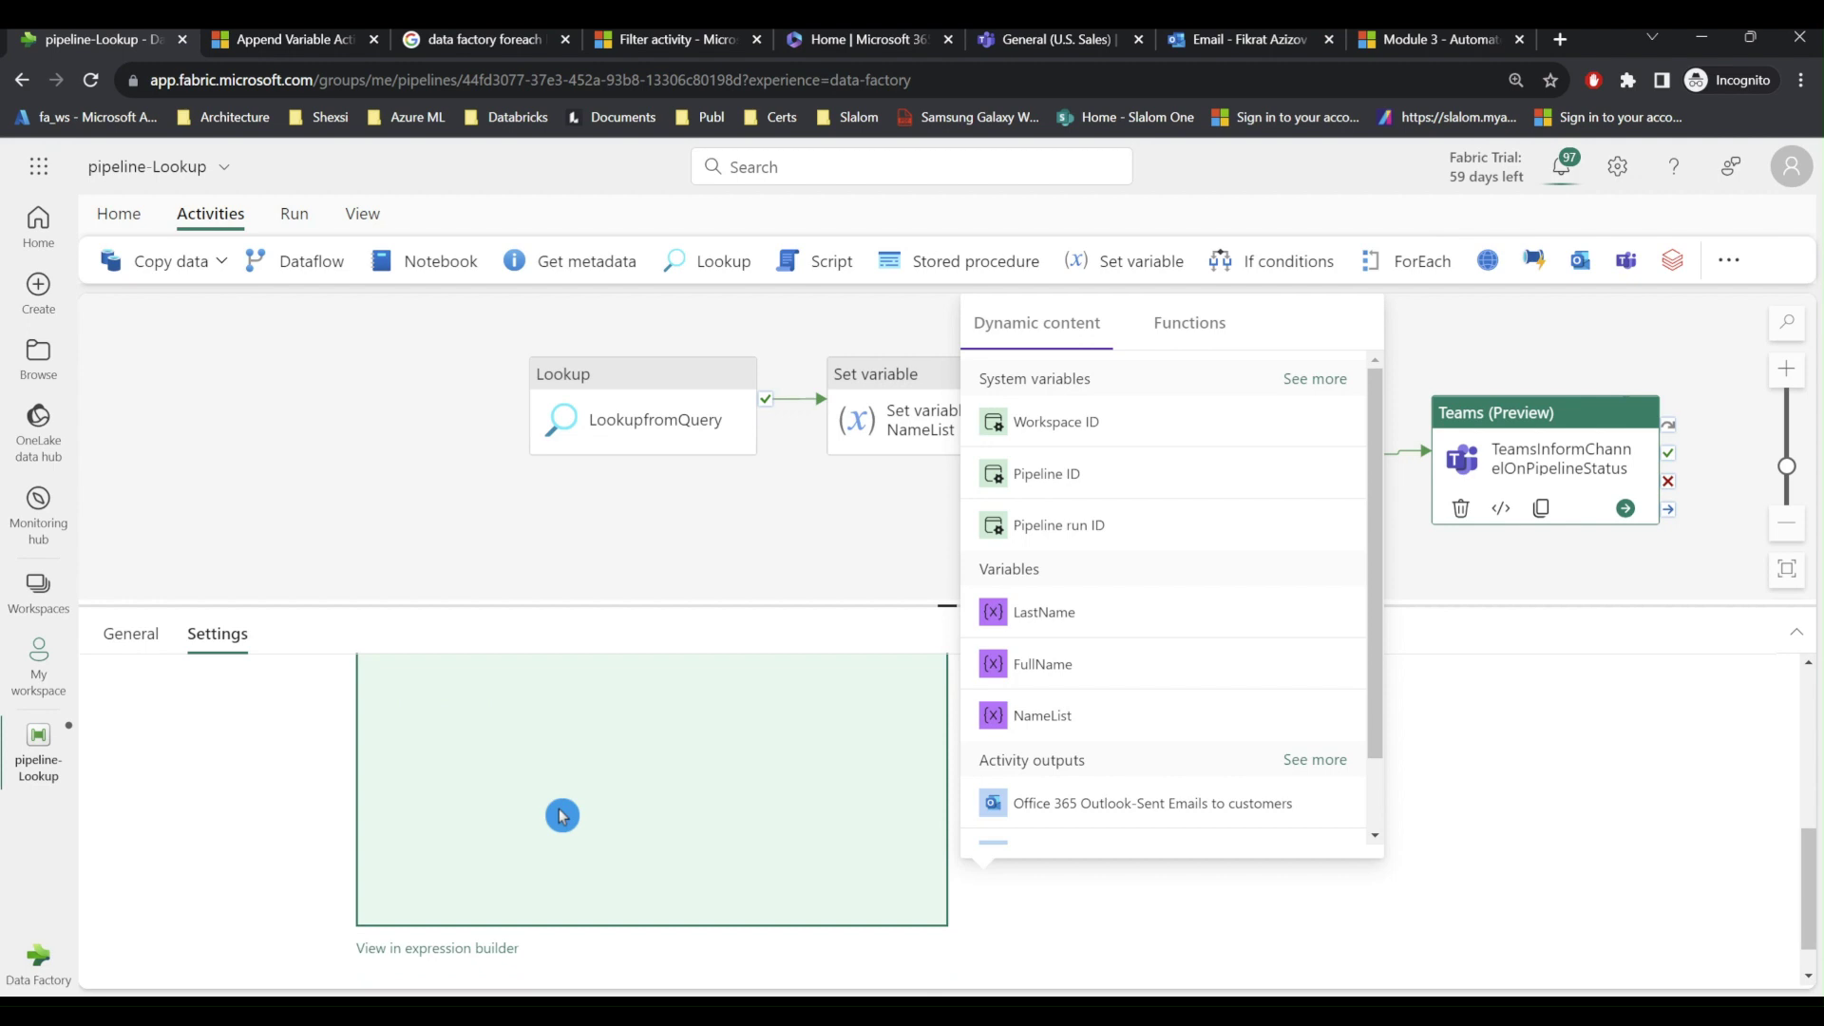
scroll(562, 816, up, 2)
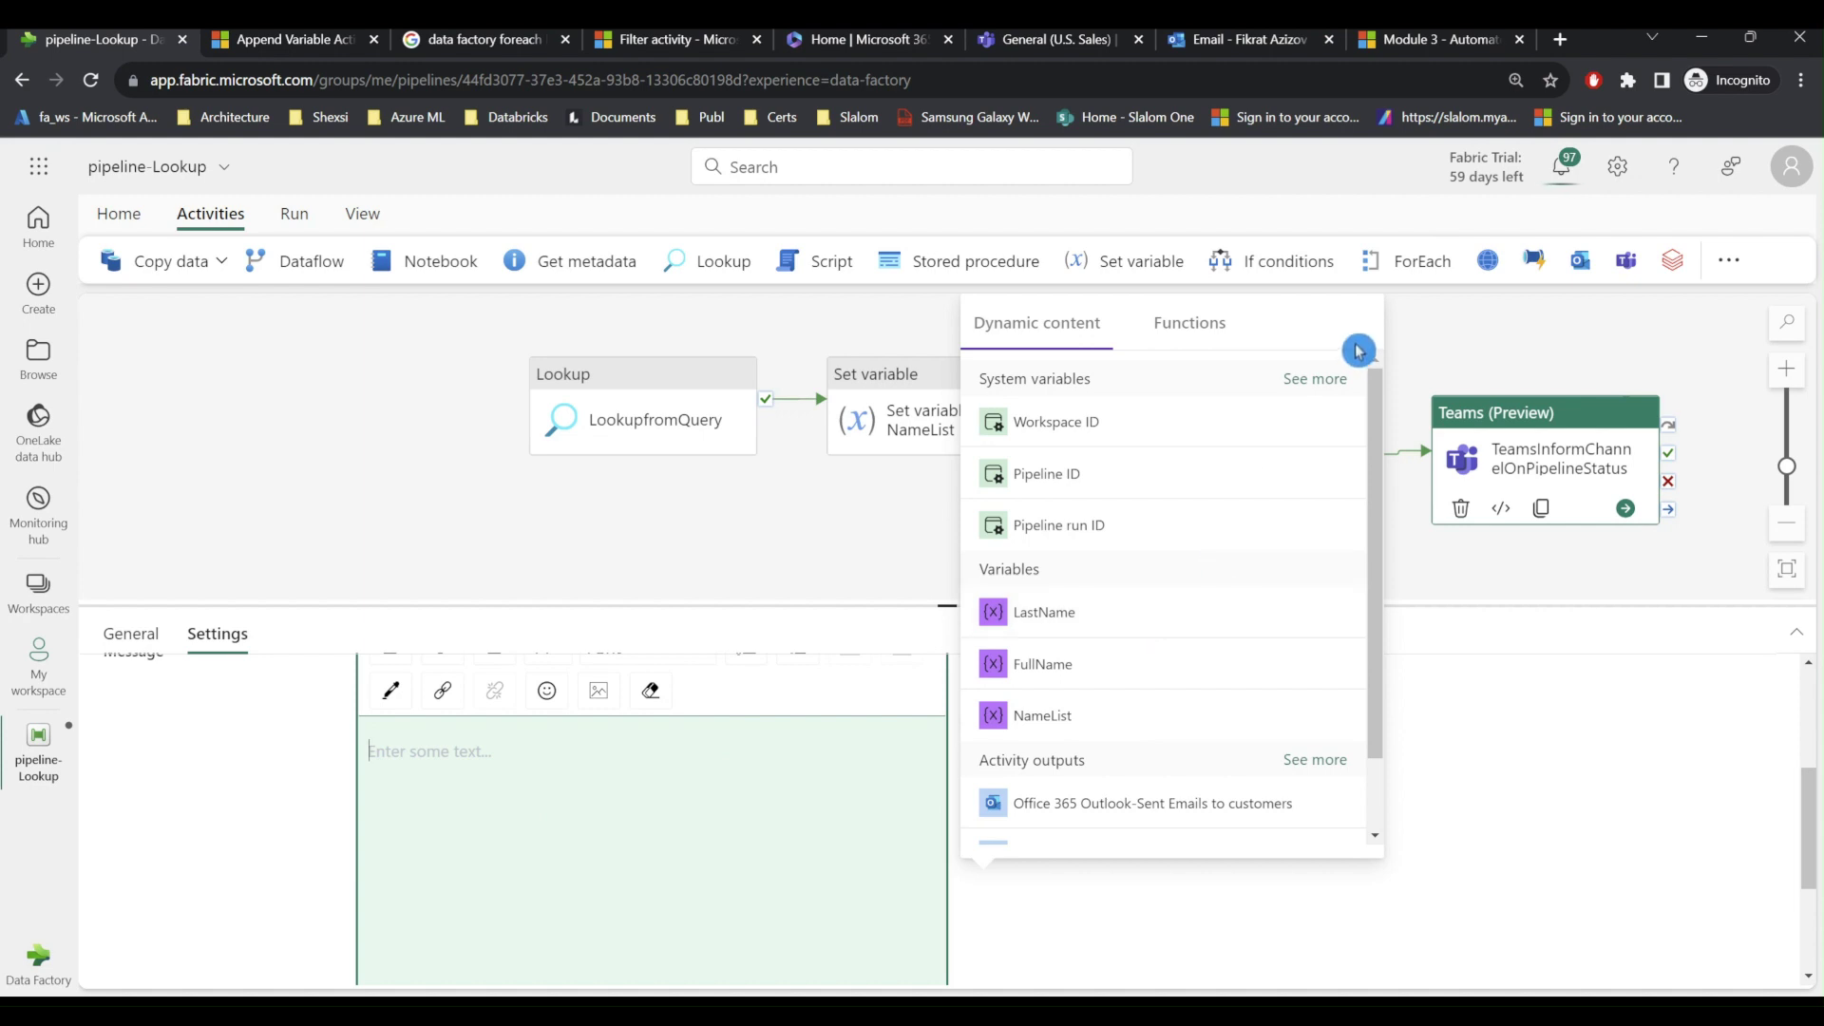
click(1304, 386)
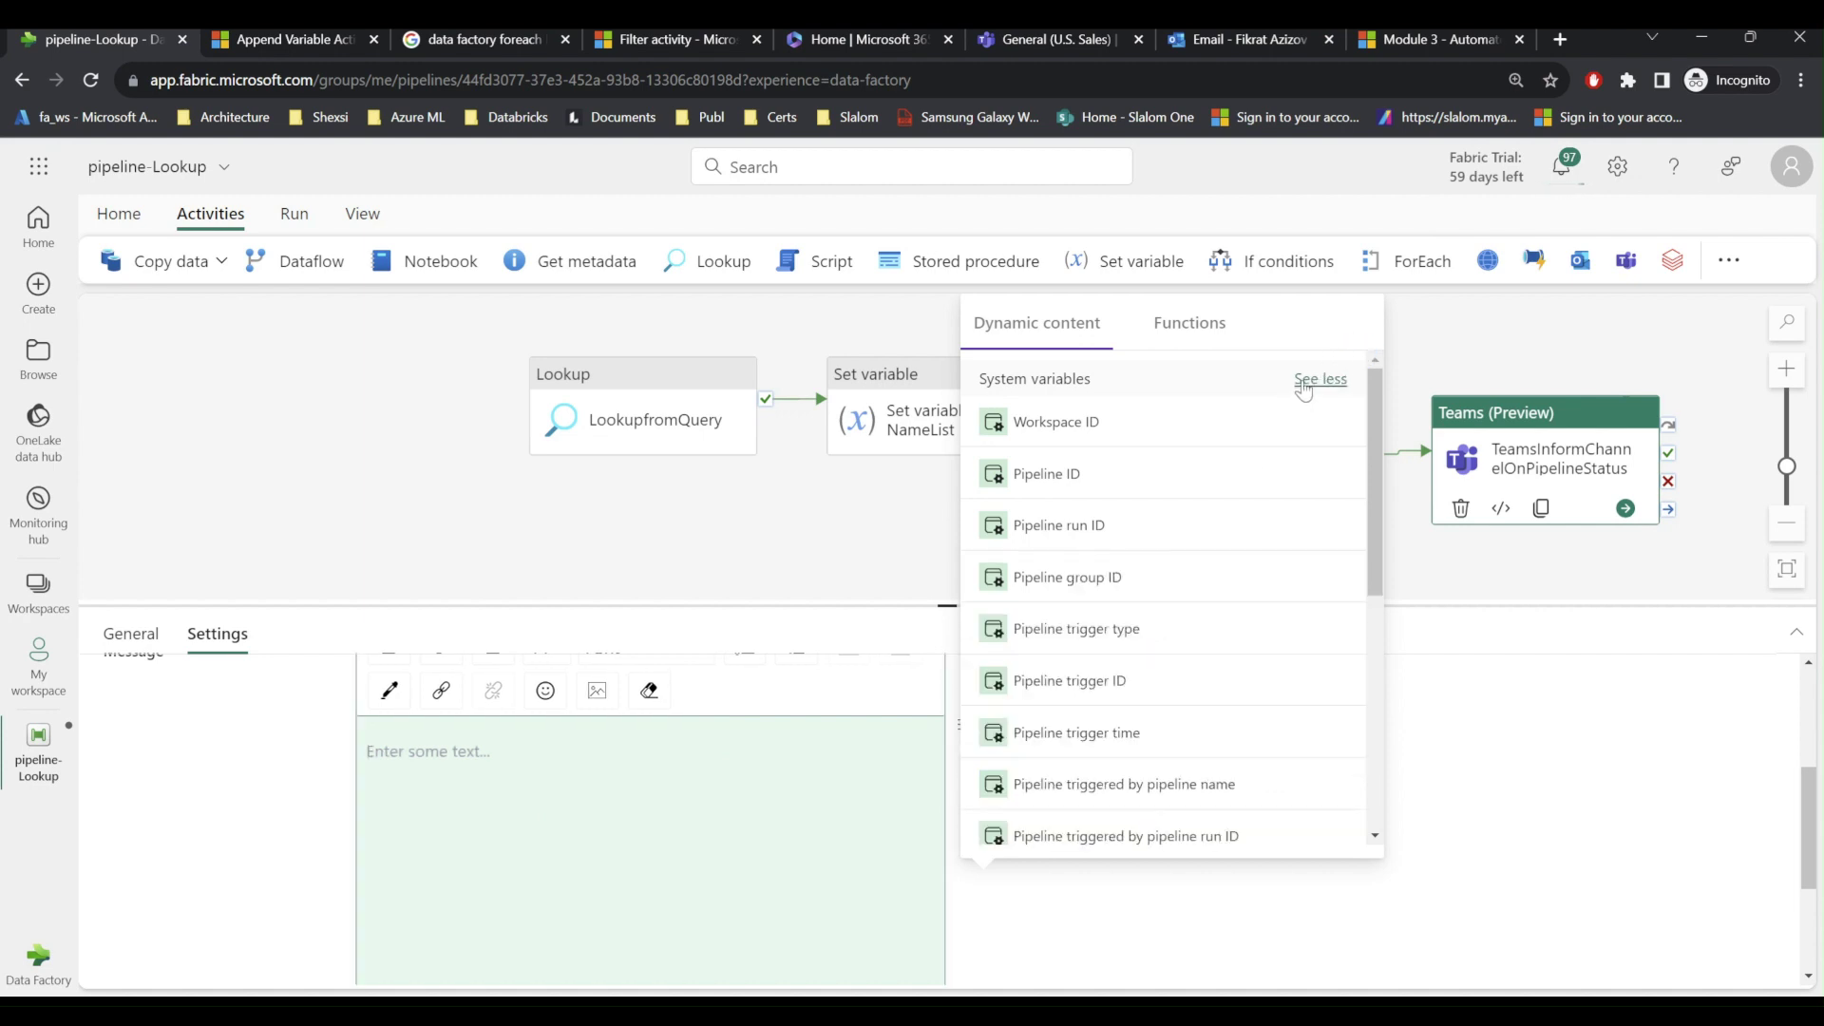
scroll(1223, 642, down, 1)
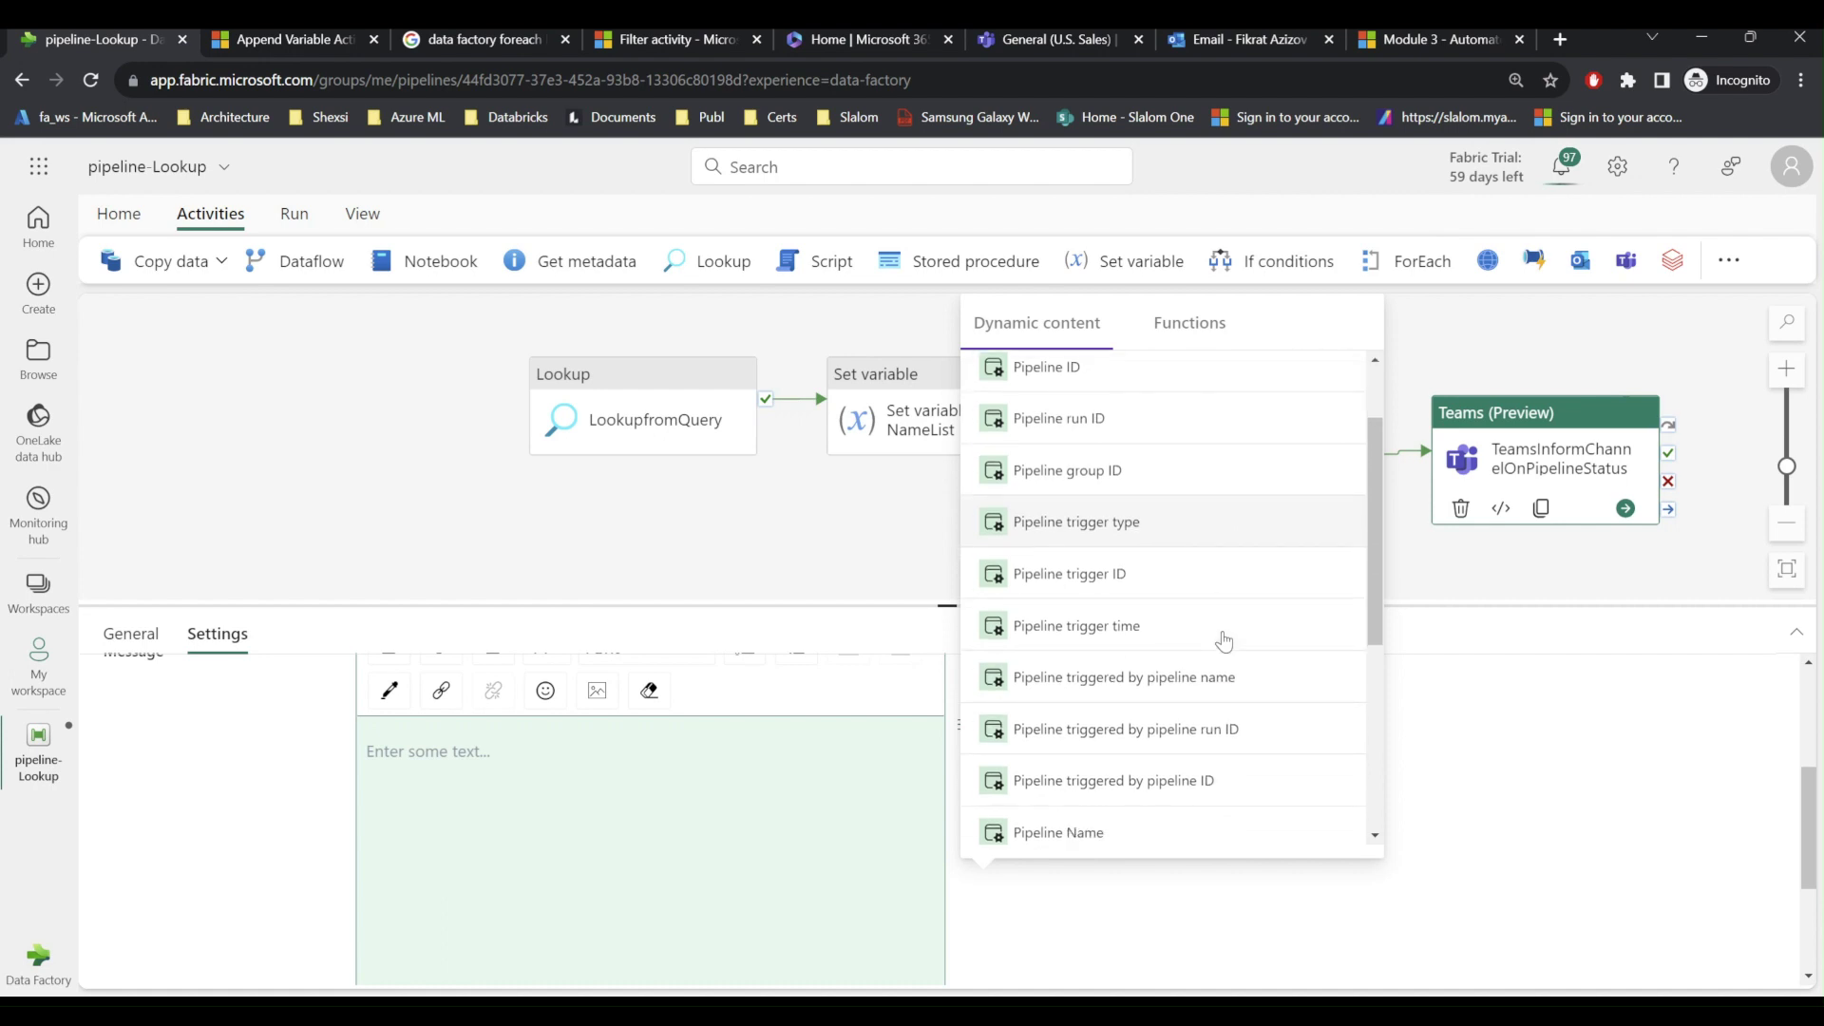
scroll(1224, 641, down, 1)
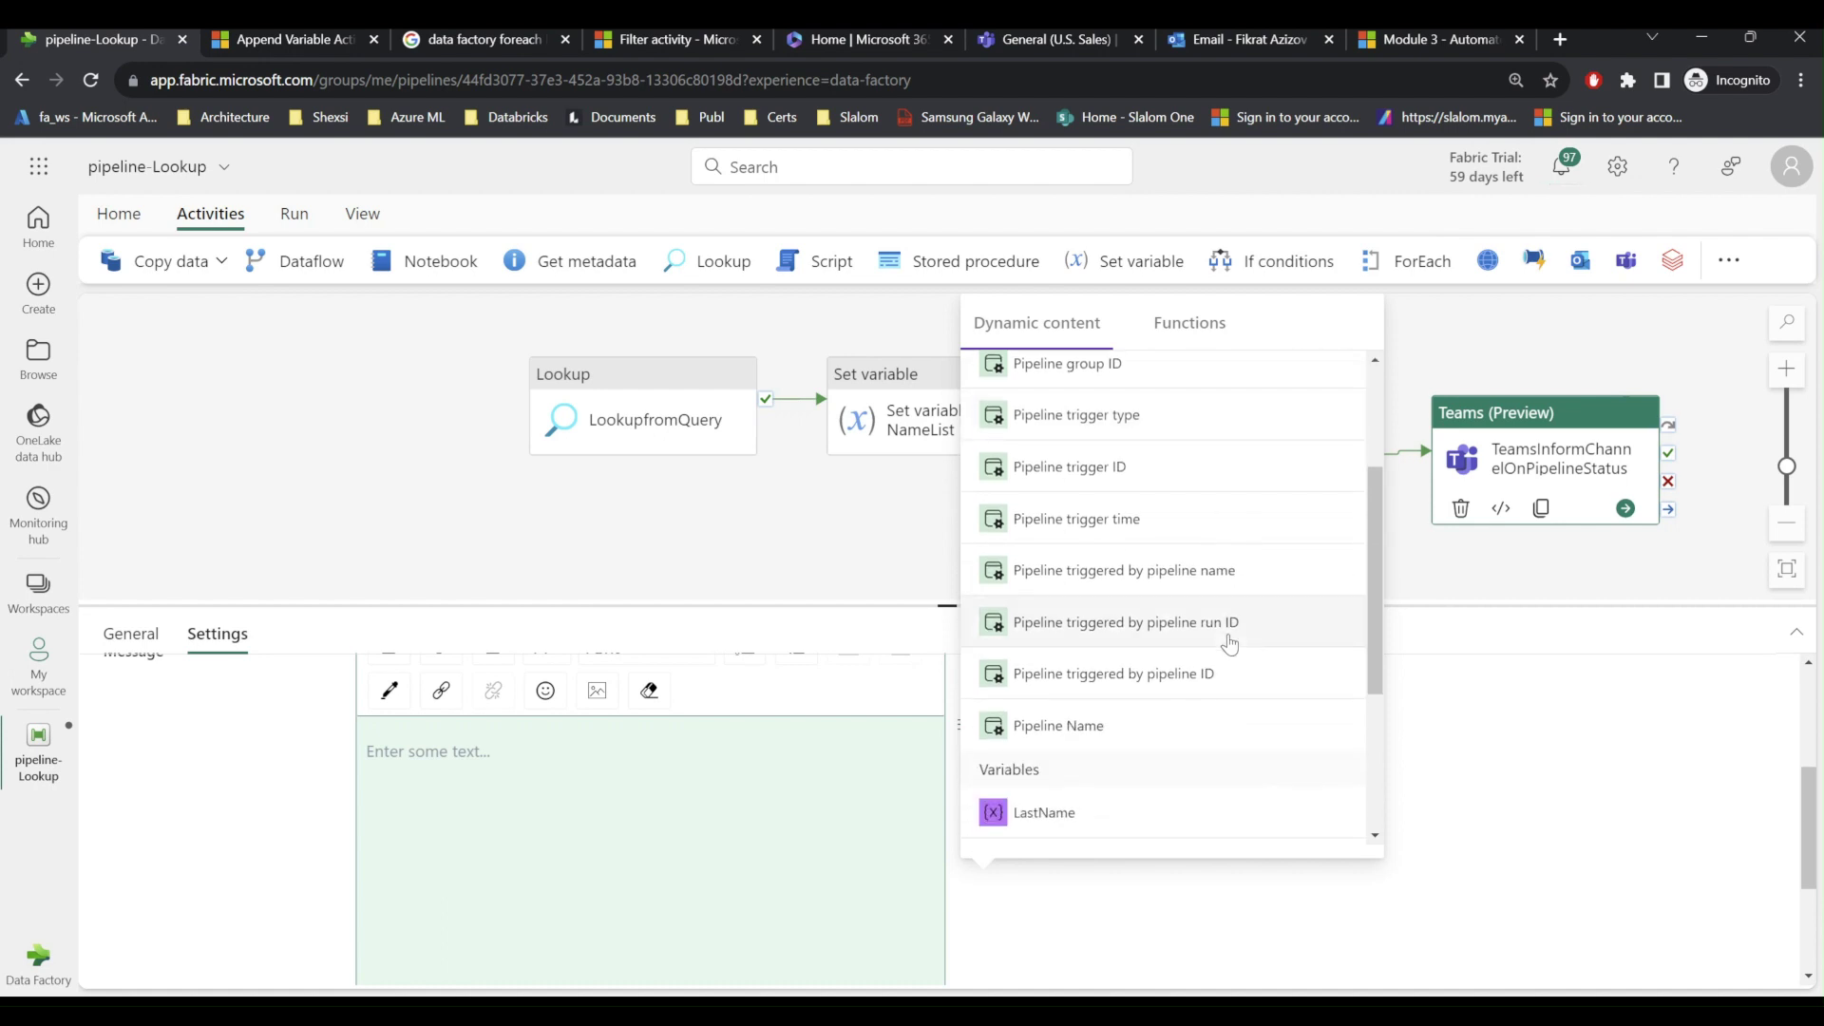
click(1049, 732)
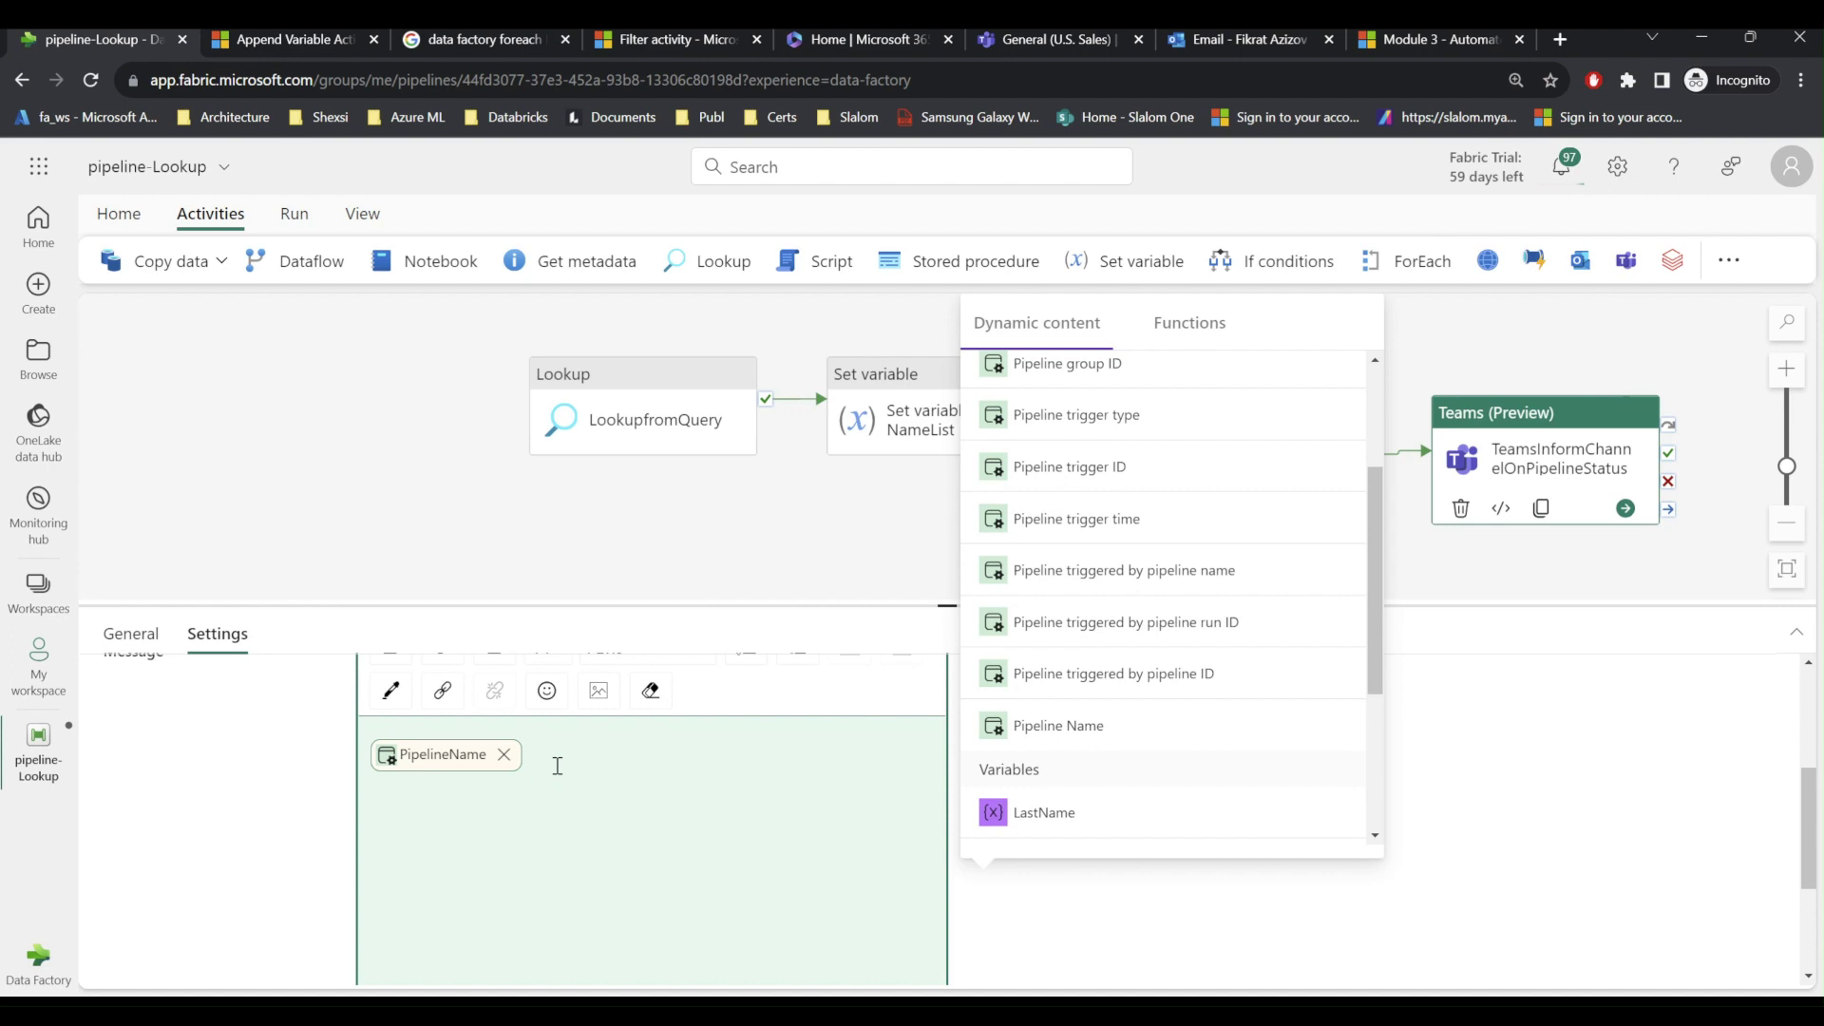
- Wrap it with 'This is to infor you that' before and 'has completed successfully.' after
key(Return)
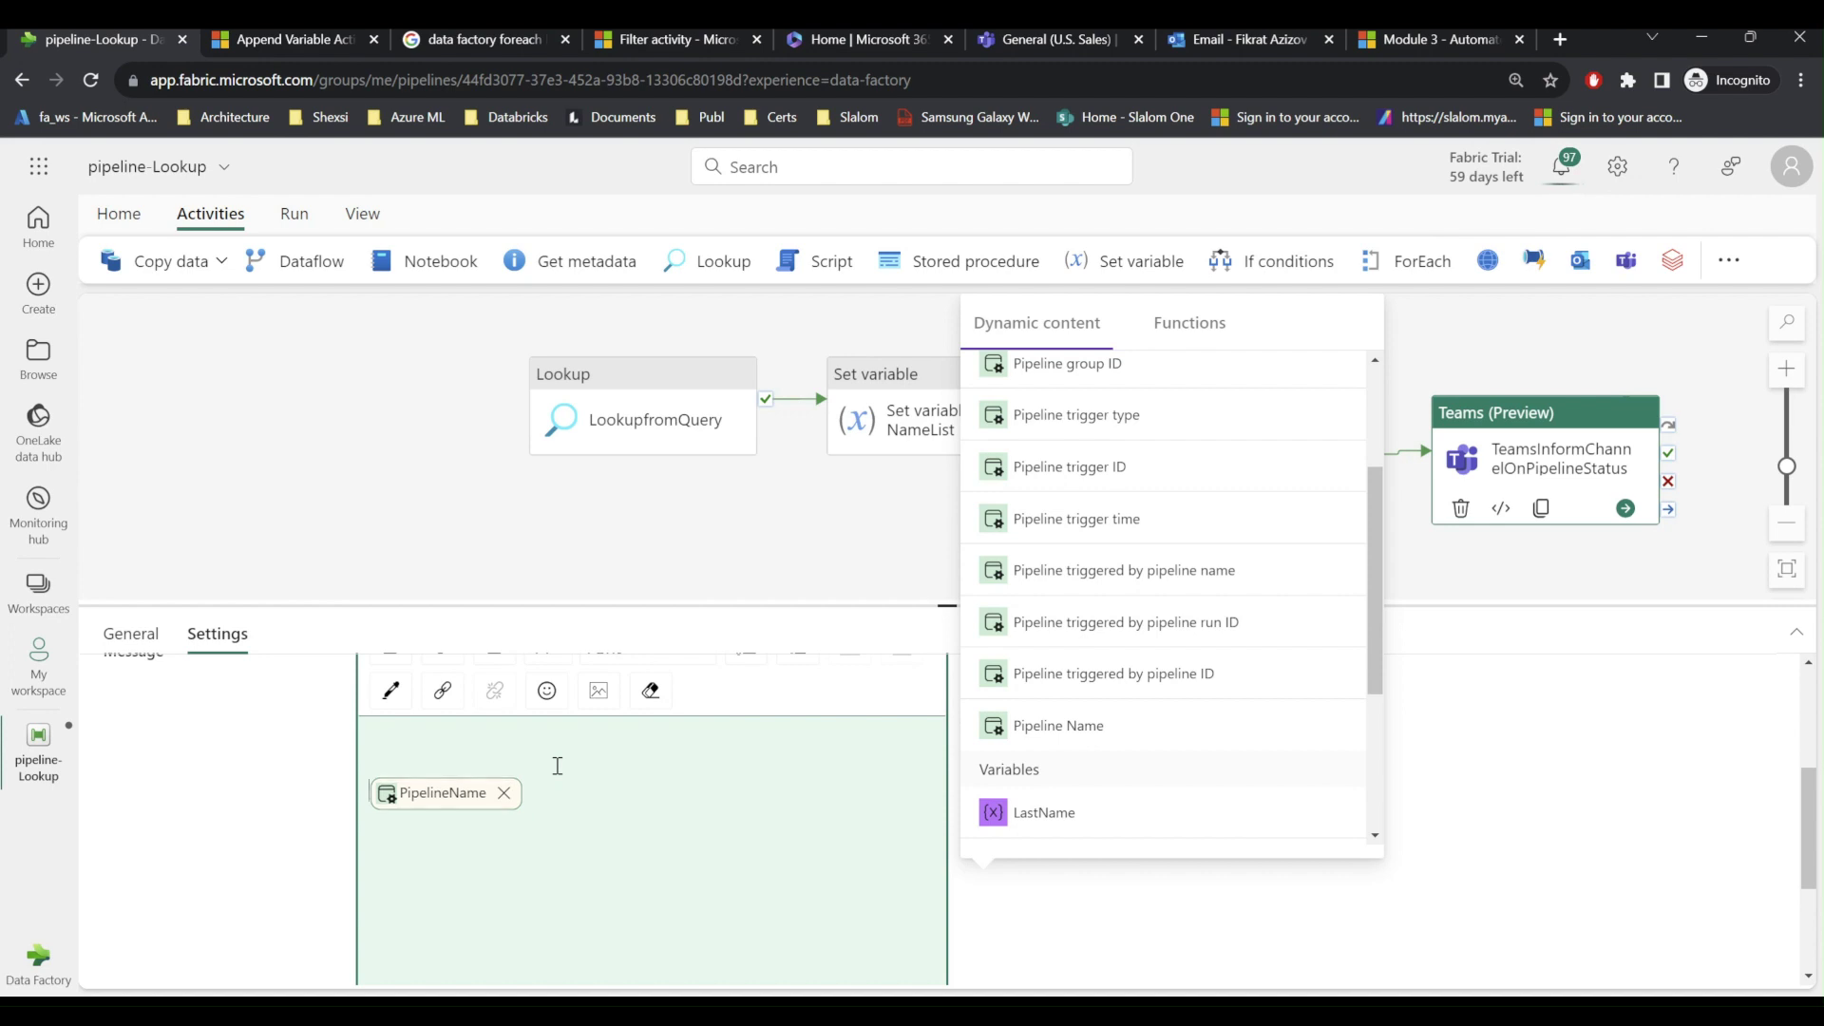
text(Tjhis)
key(Delete)
key(End)
text(is to infor)
text( you that PipelineName )
text(ha)
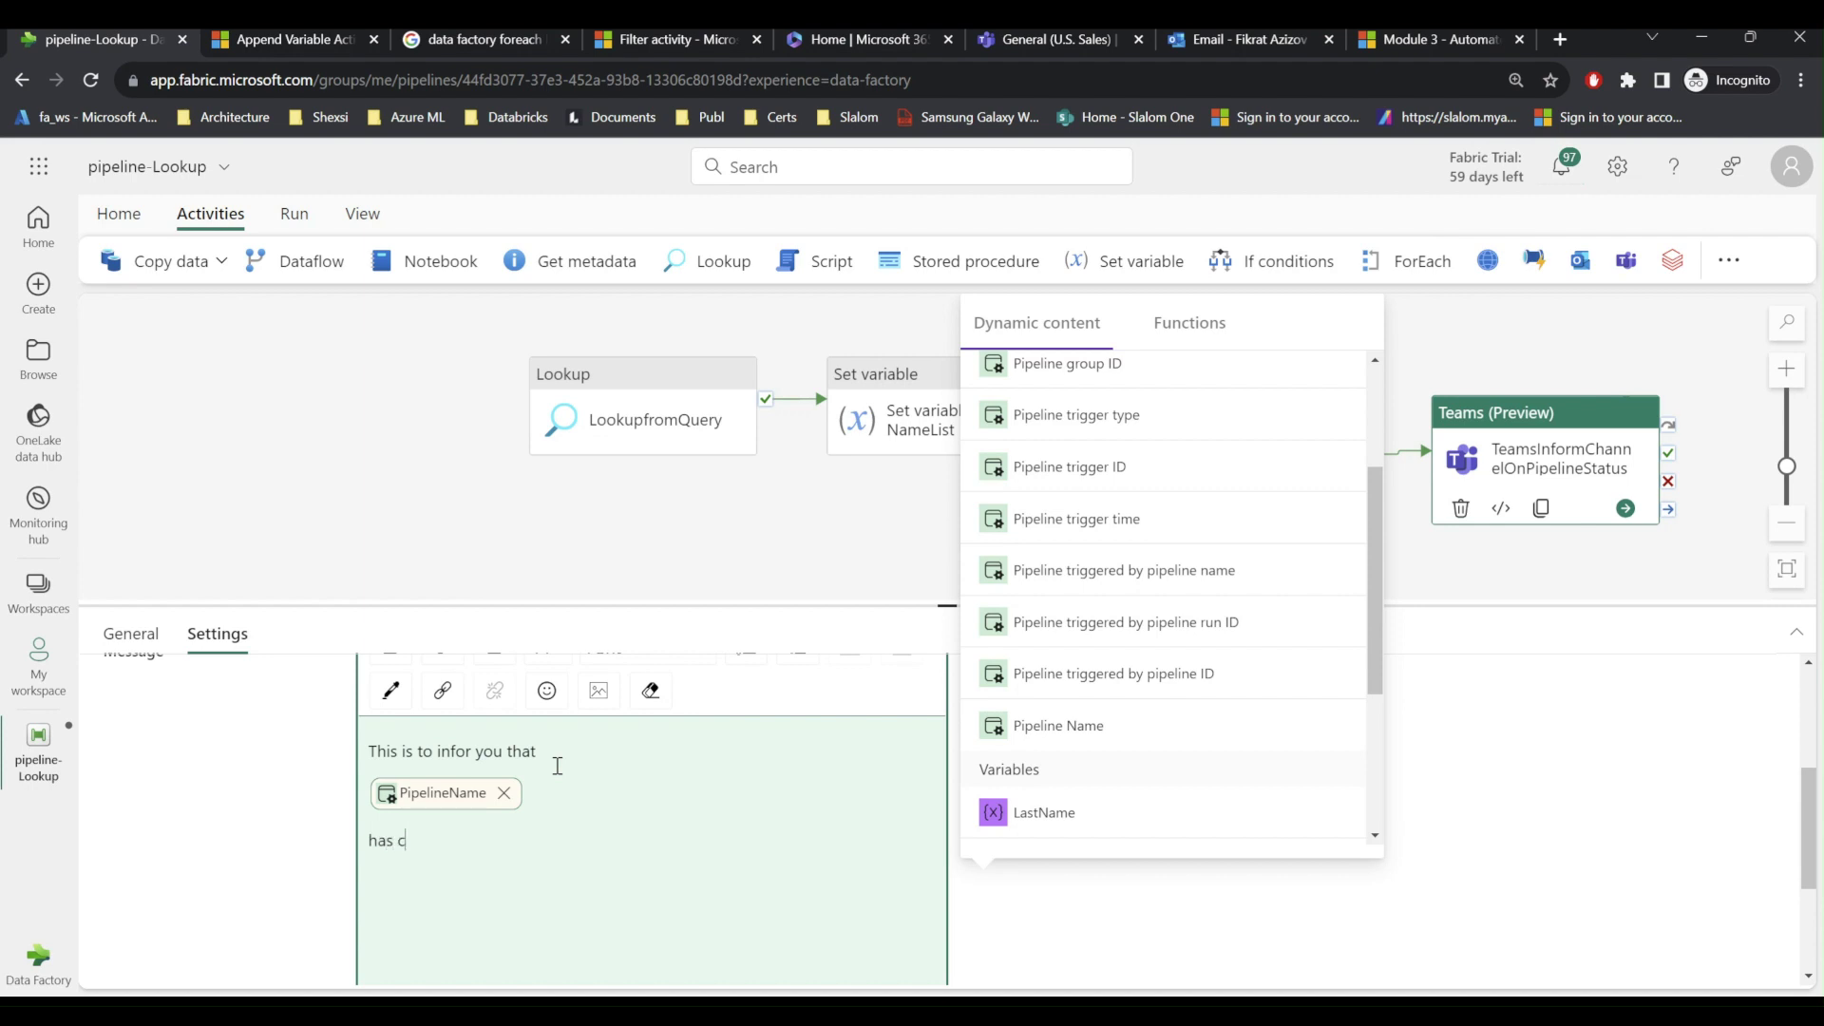
text(s completed successfully.)
scroll(827, 765, down, 2)
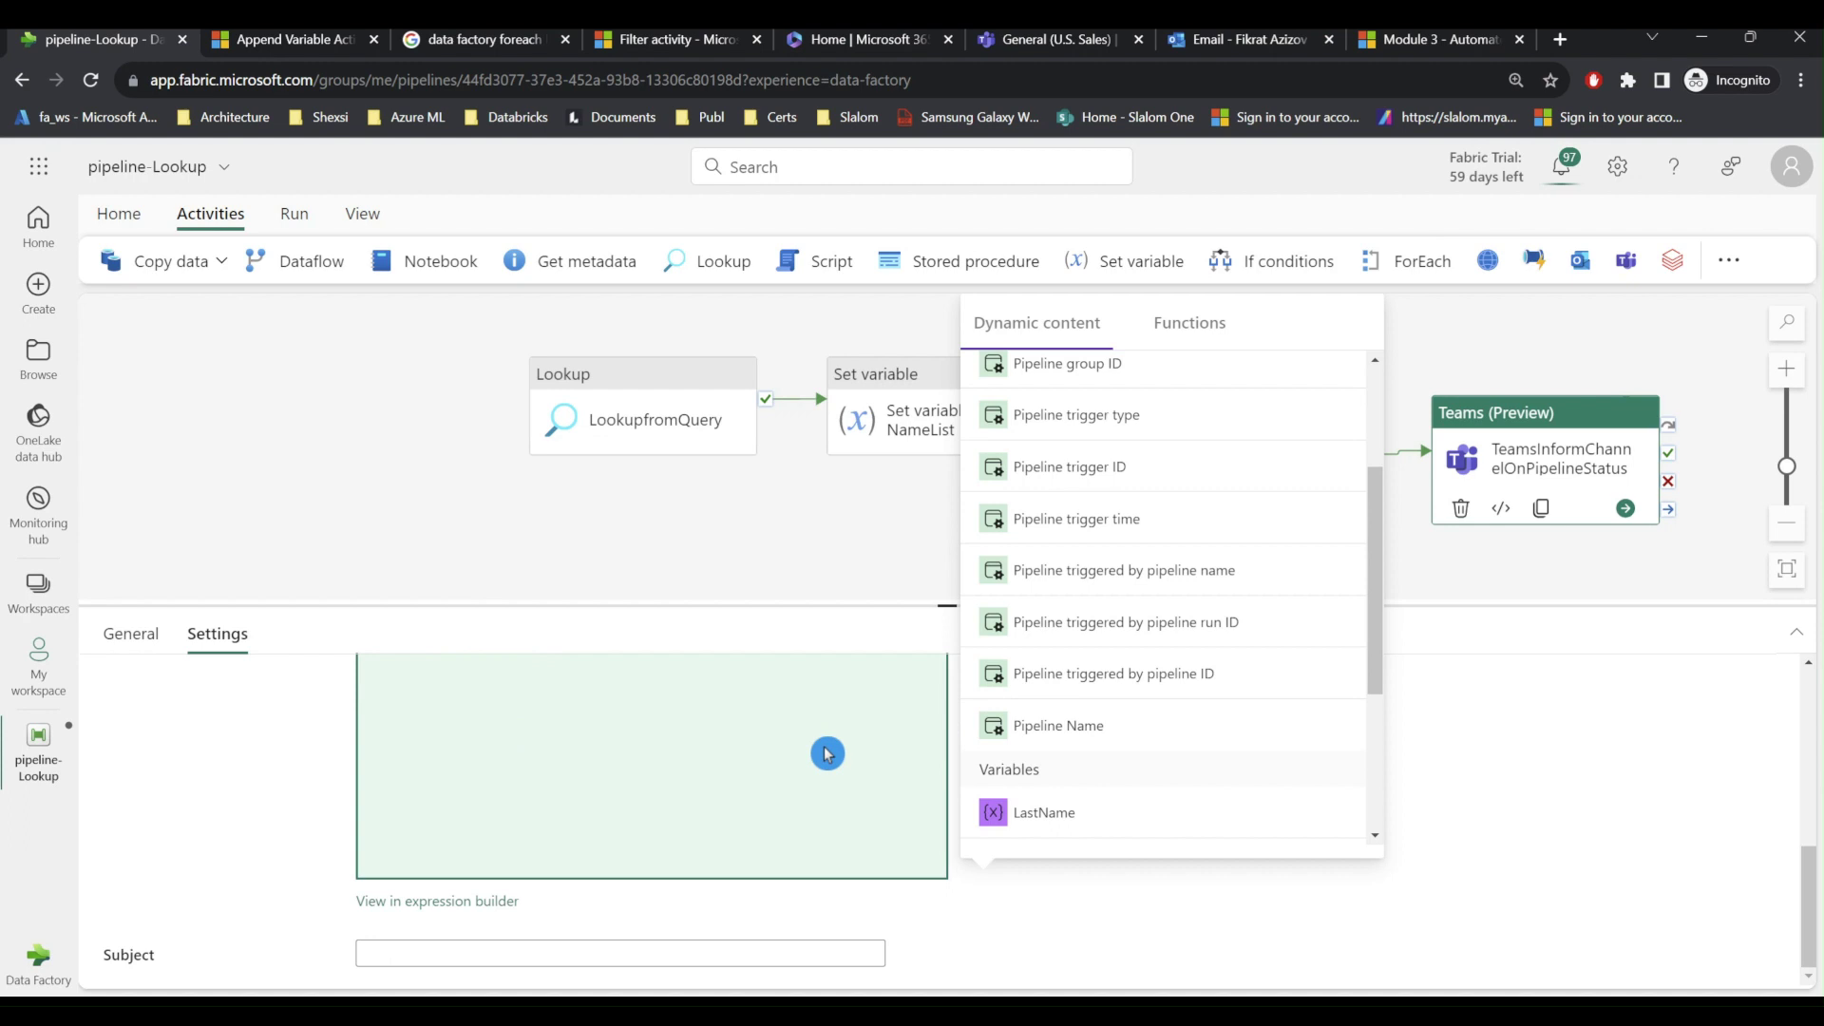
scroll(827, 753, up, 4)
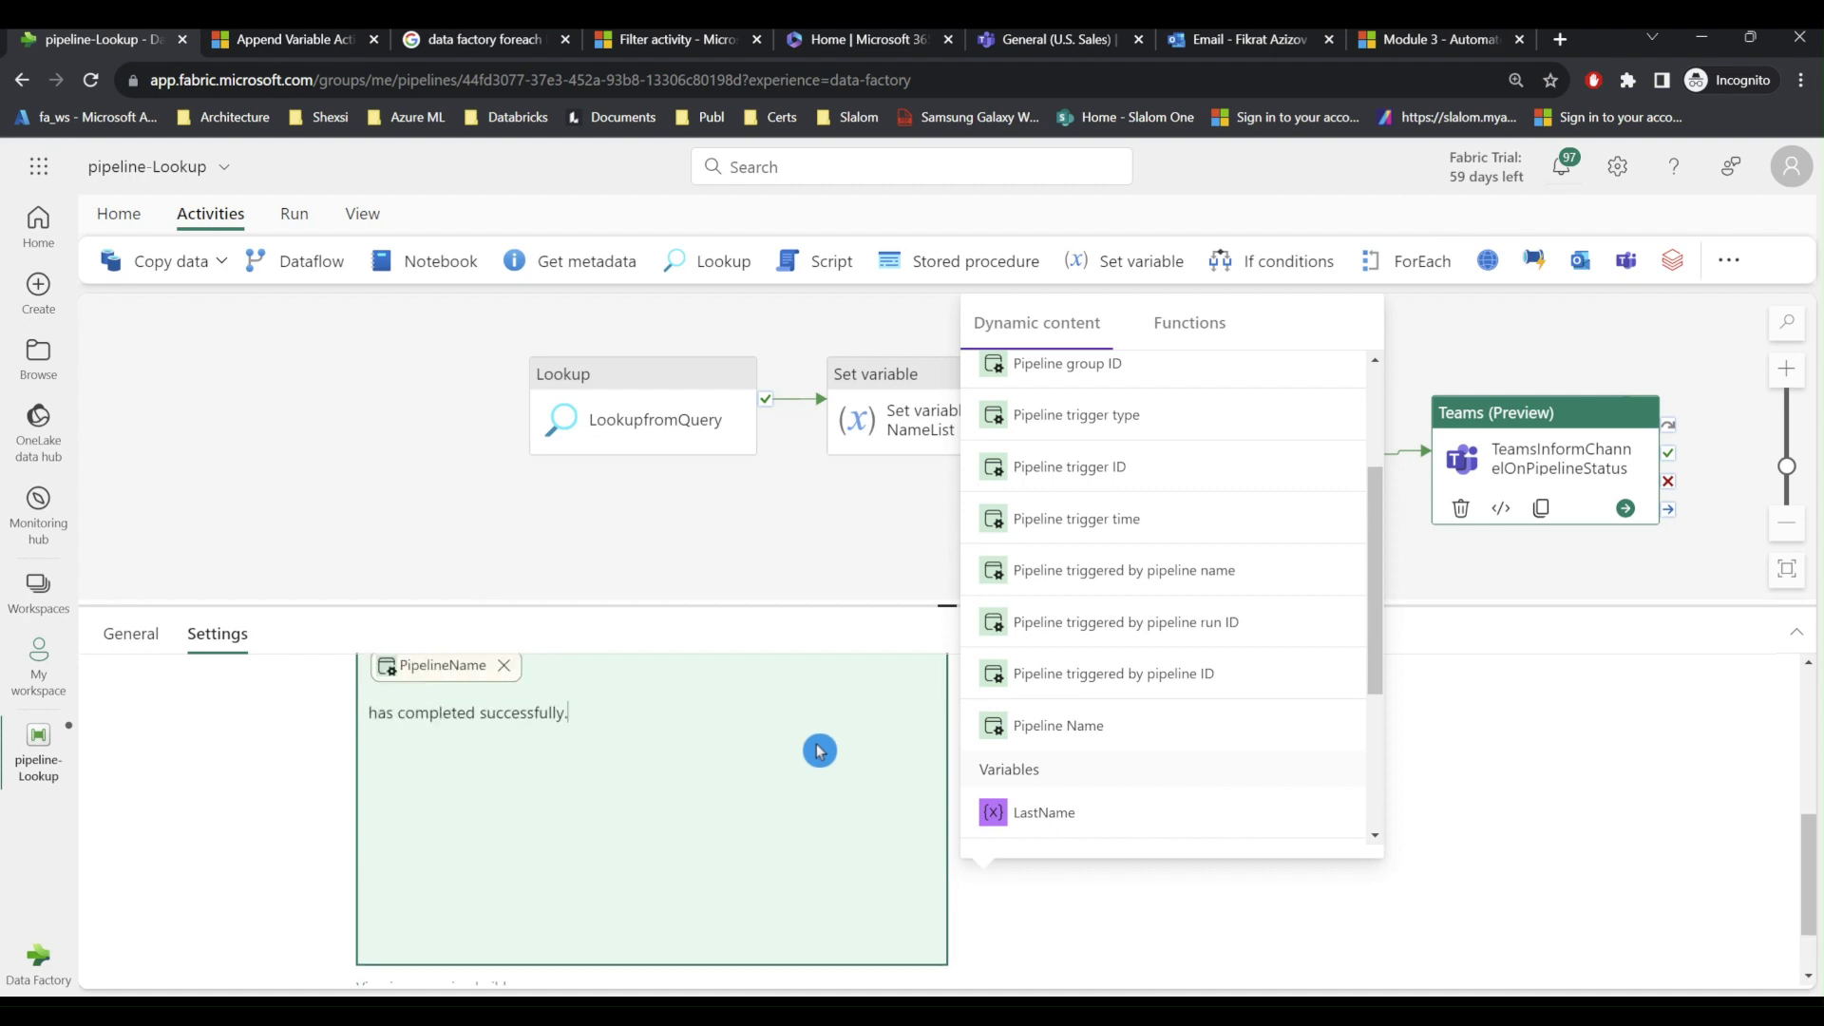
click(637, 623)
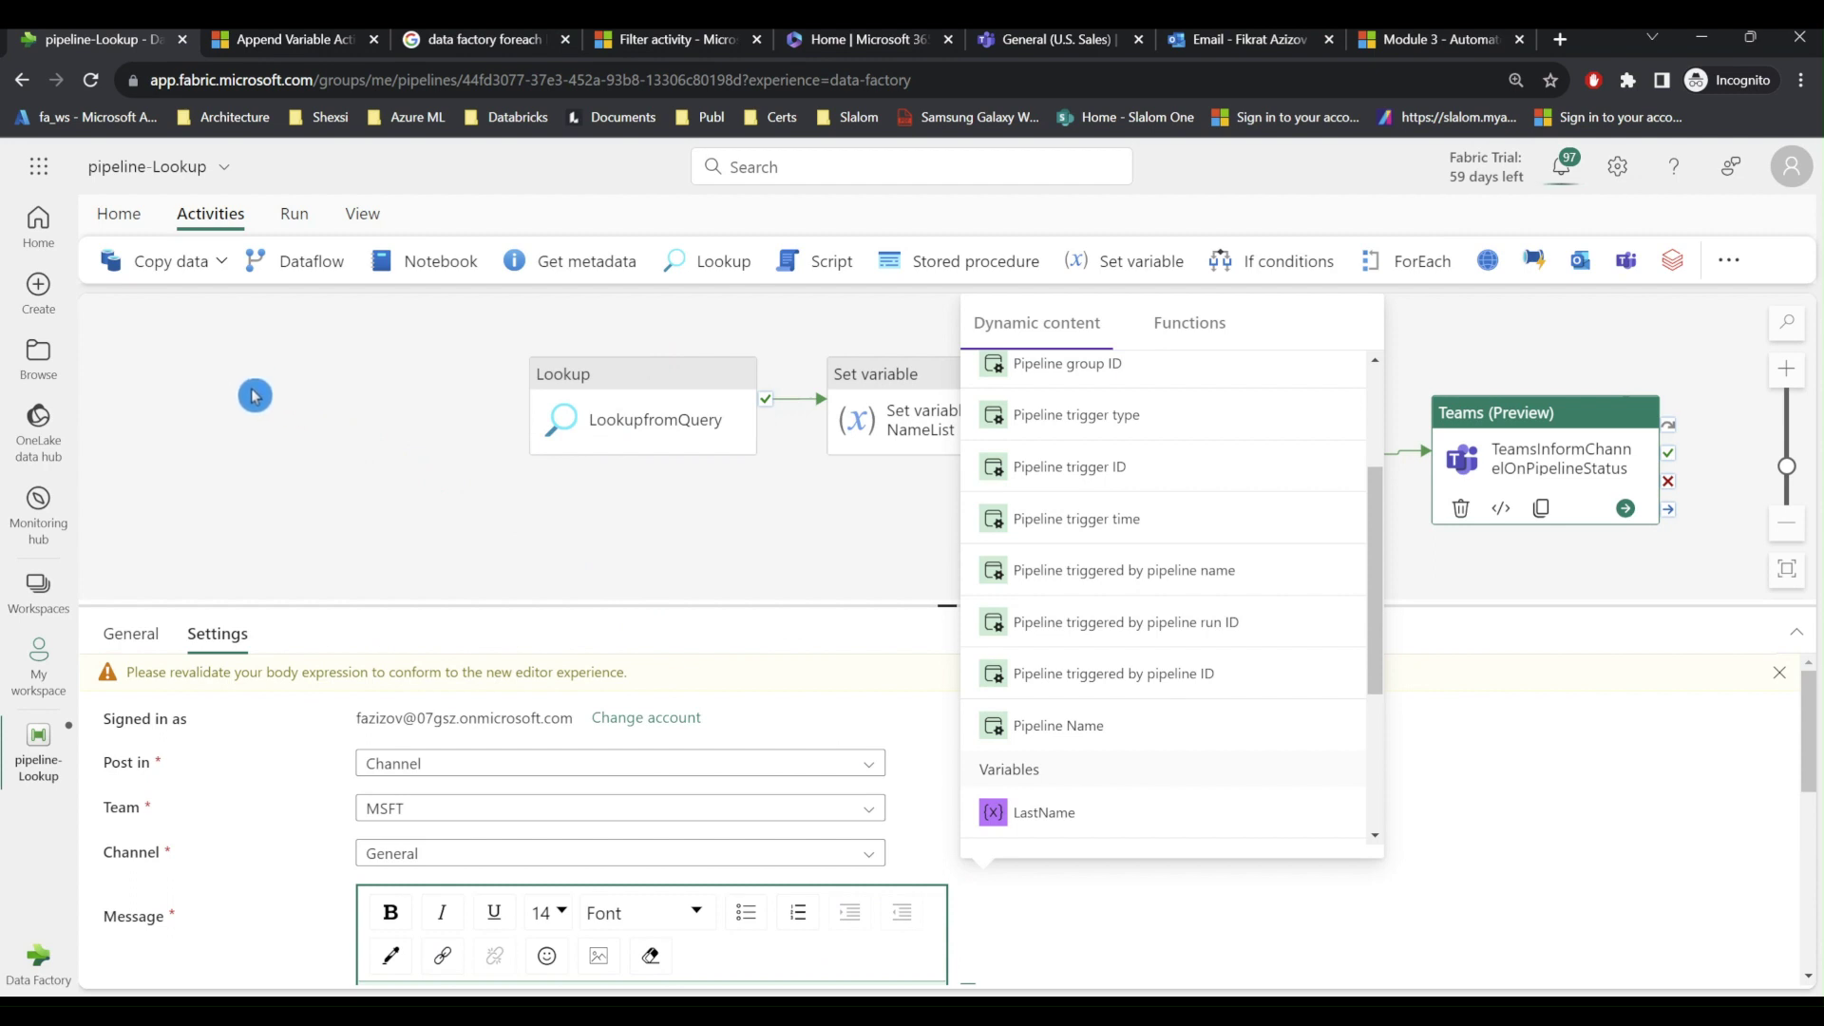
- Save the pipeline and run it
click(118, 213)
click(115, 262)
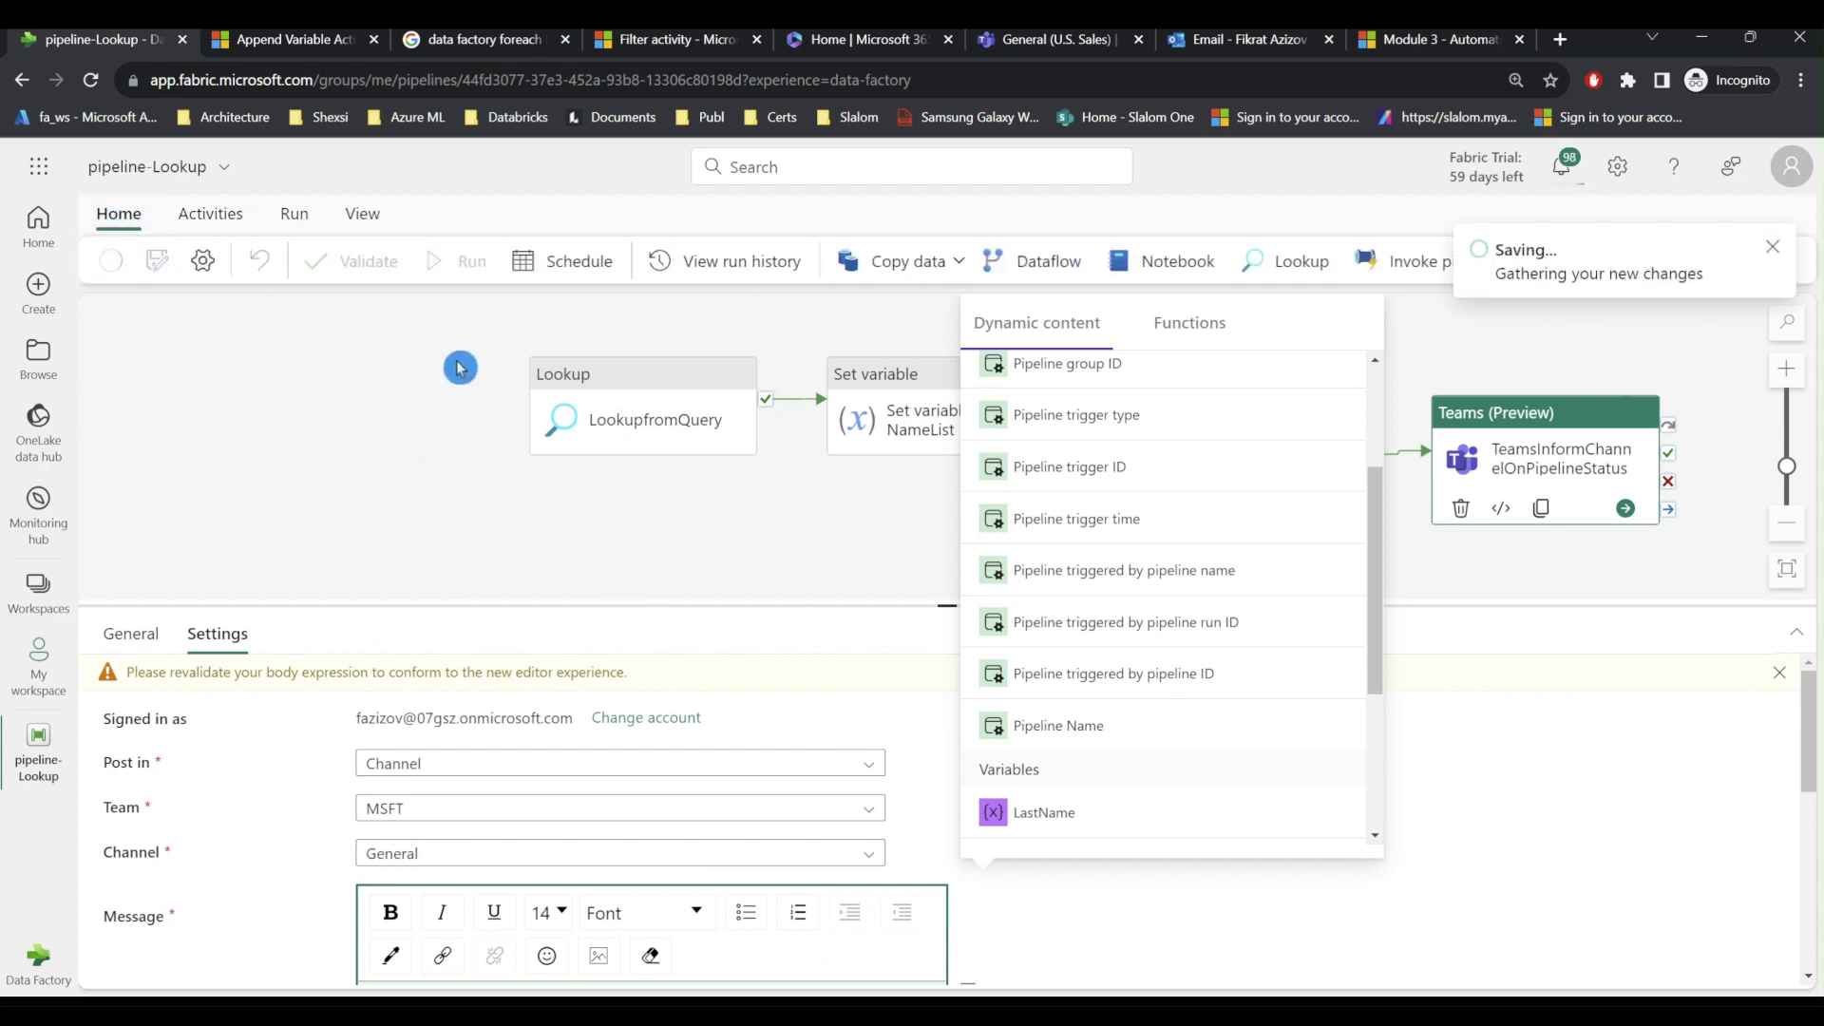
click(462, 264)
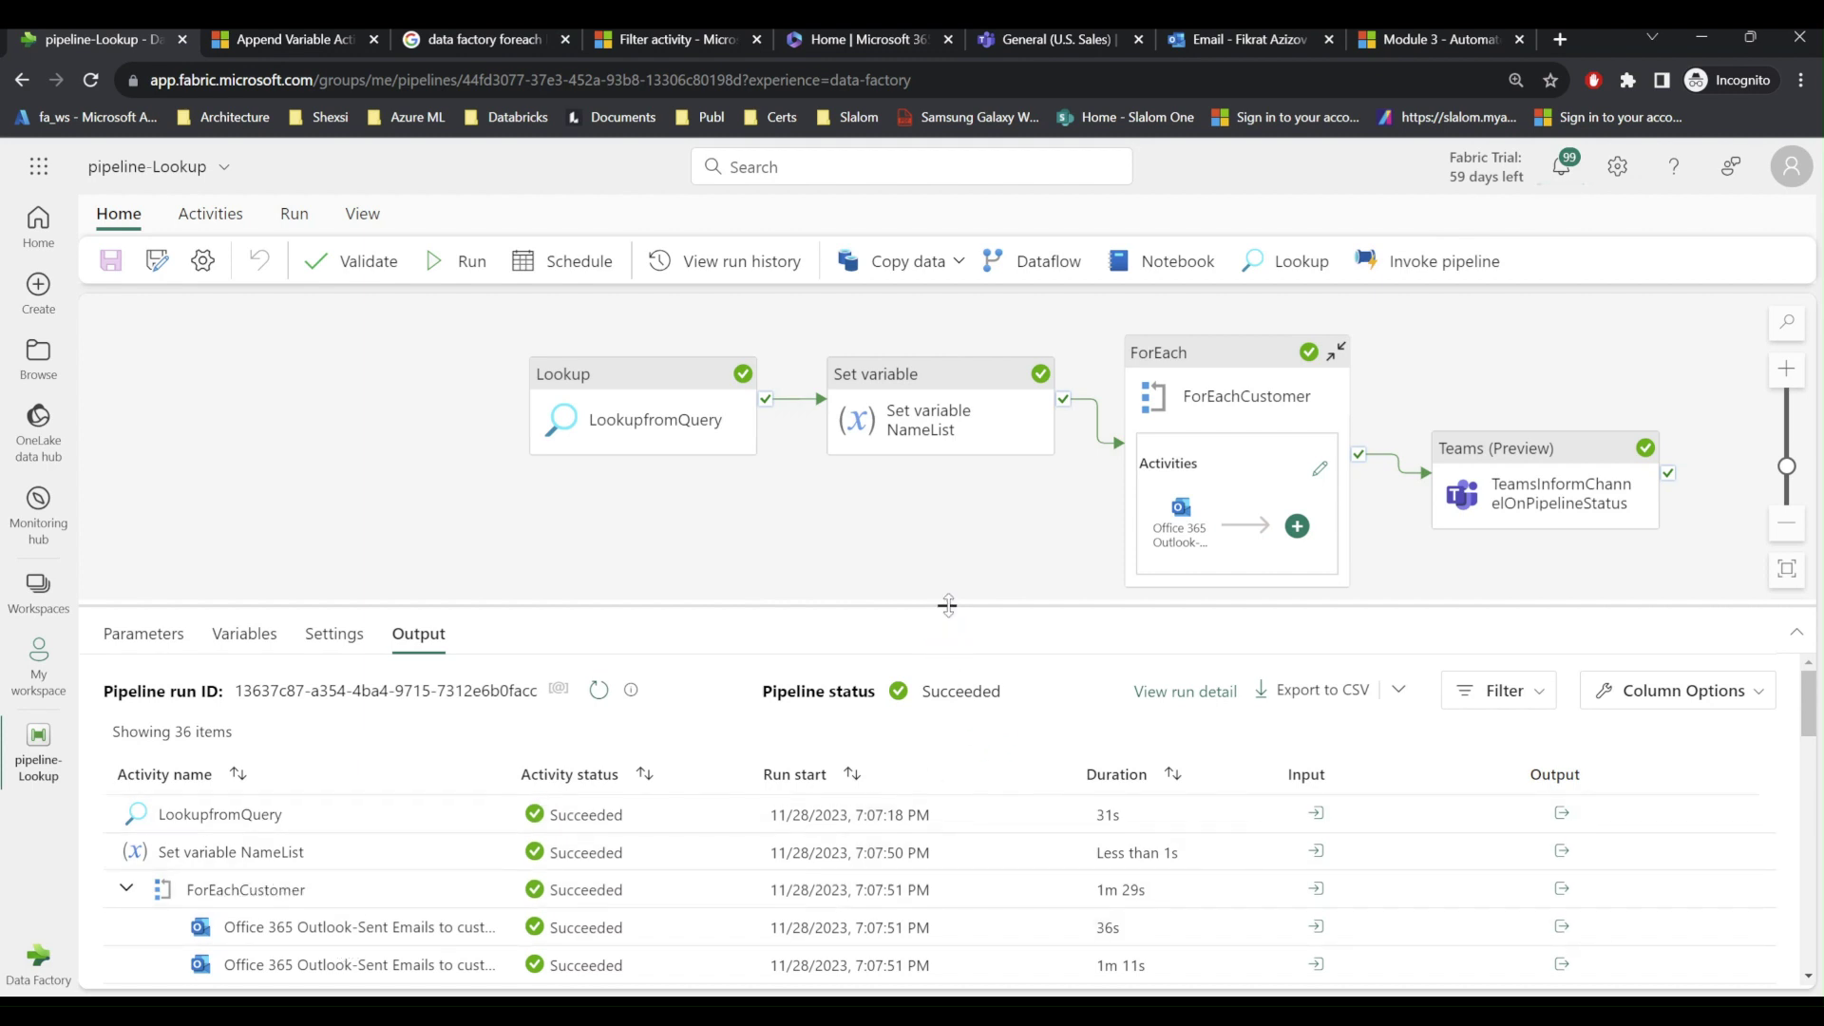
- Enlarge the run output to confirm every activity succeeded, then go to Outlook
drag(947, 606, 947, 429)
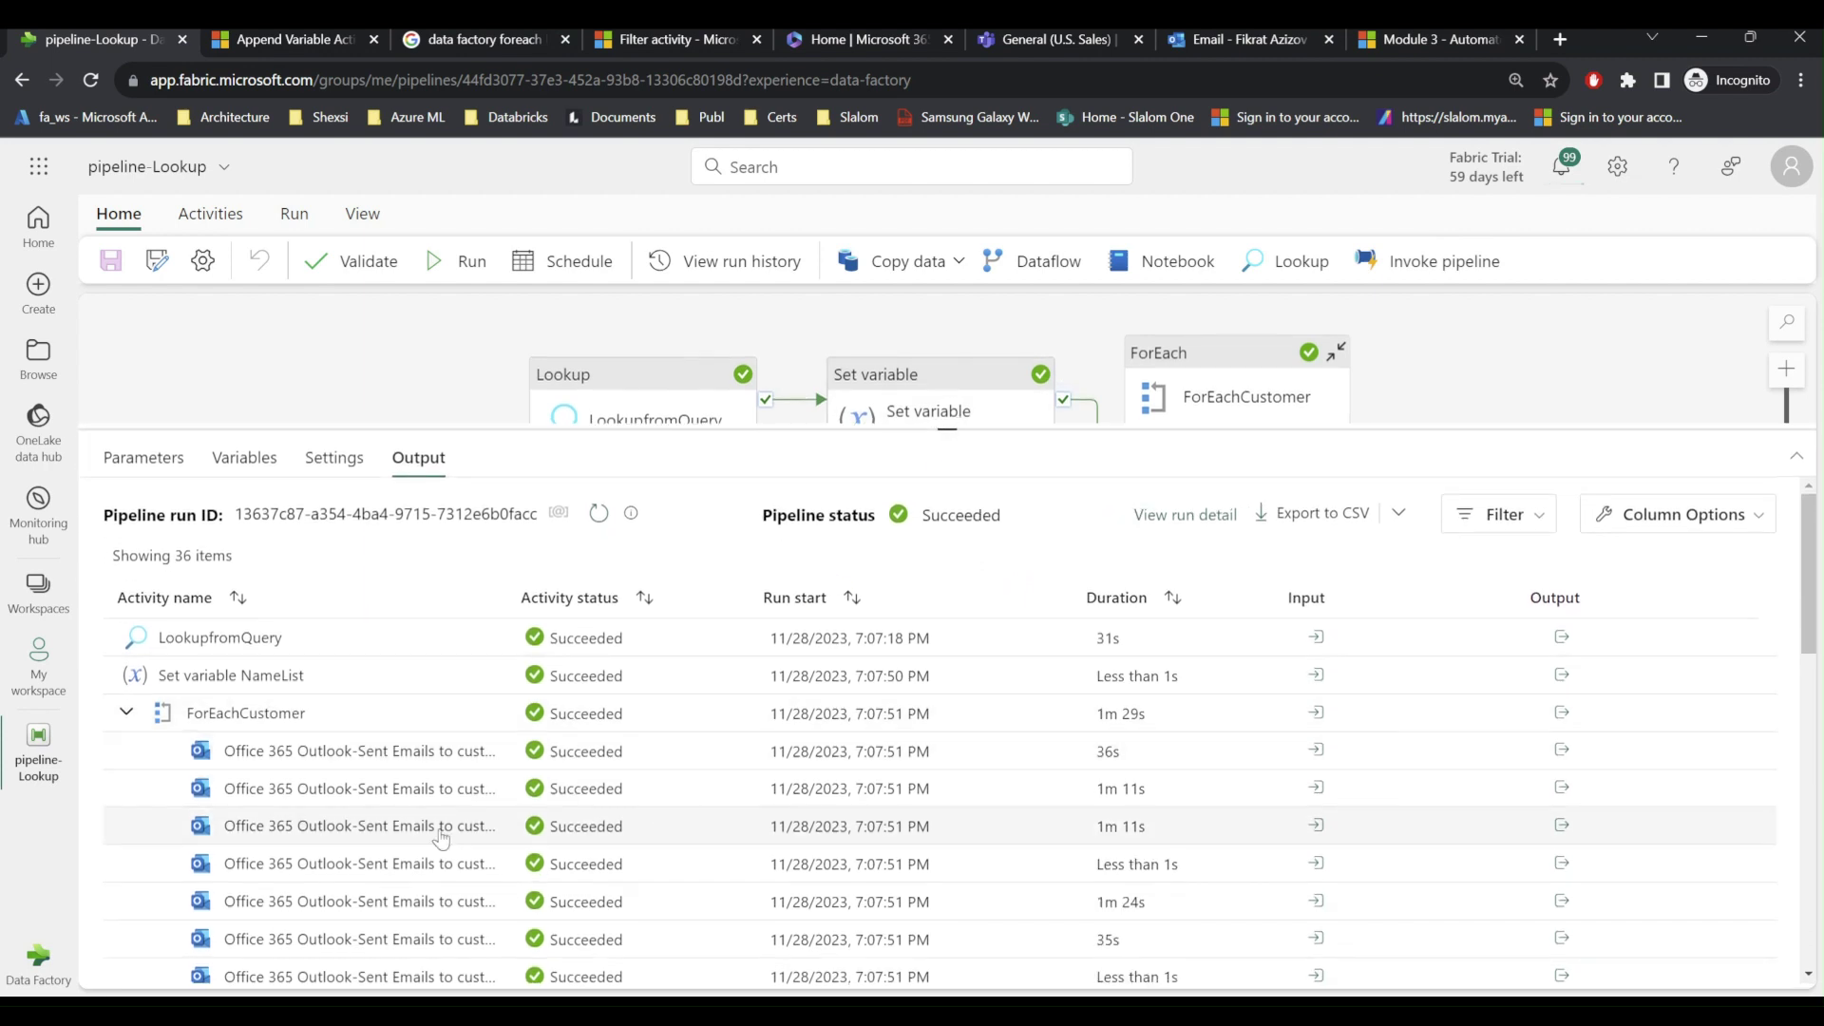
scroll(342, 827, down, 3)
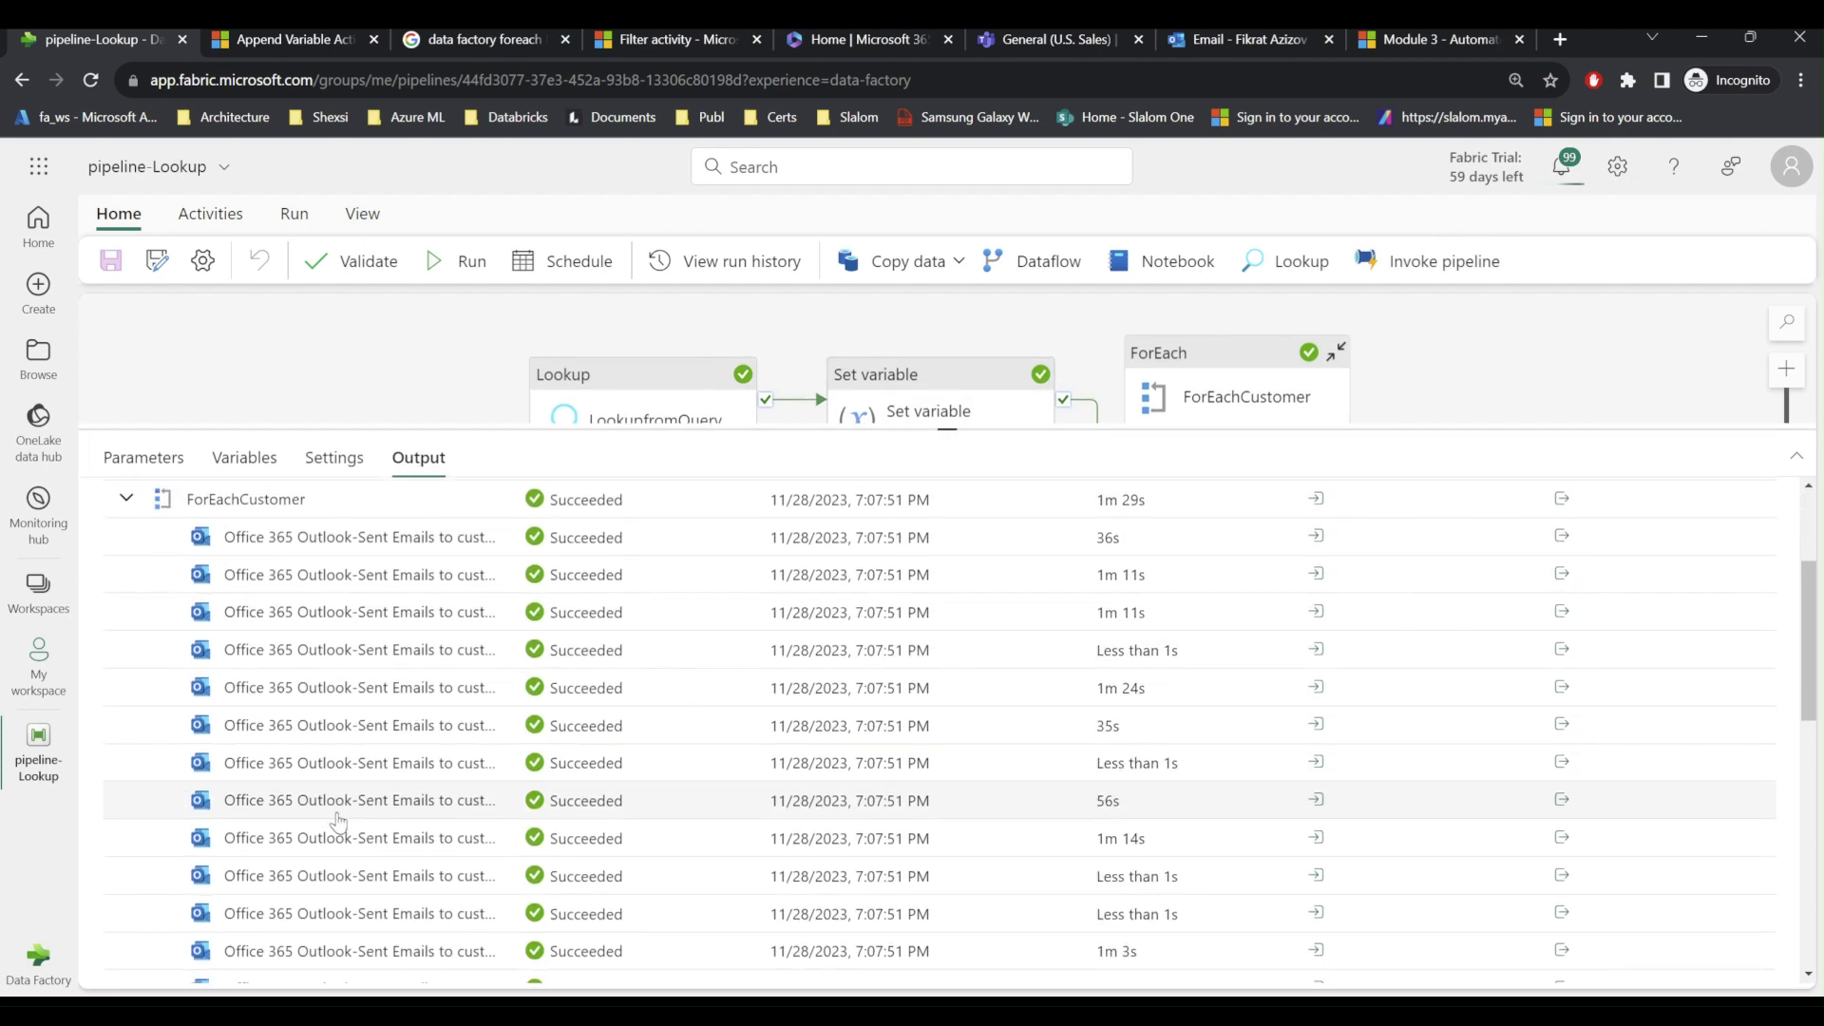
scroll(339, 822, up, 3)
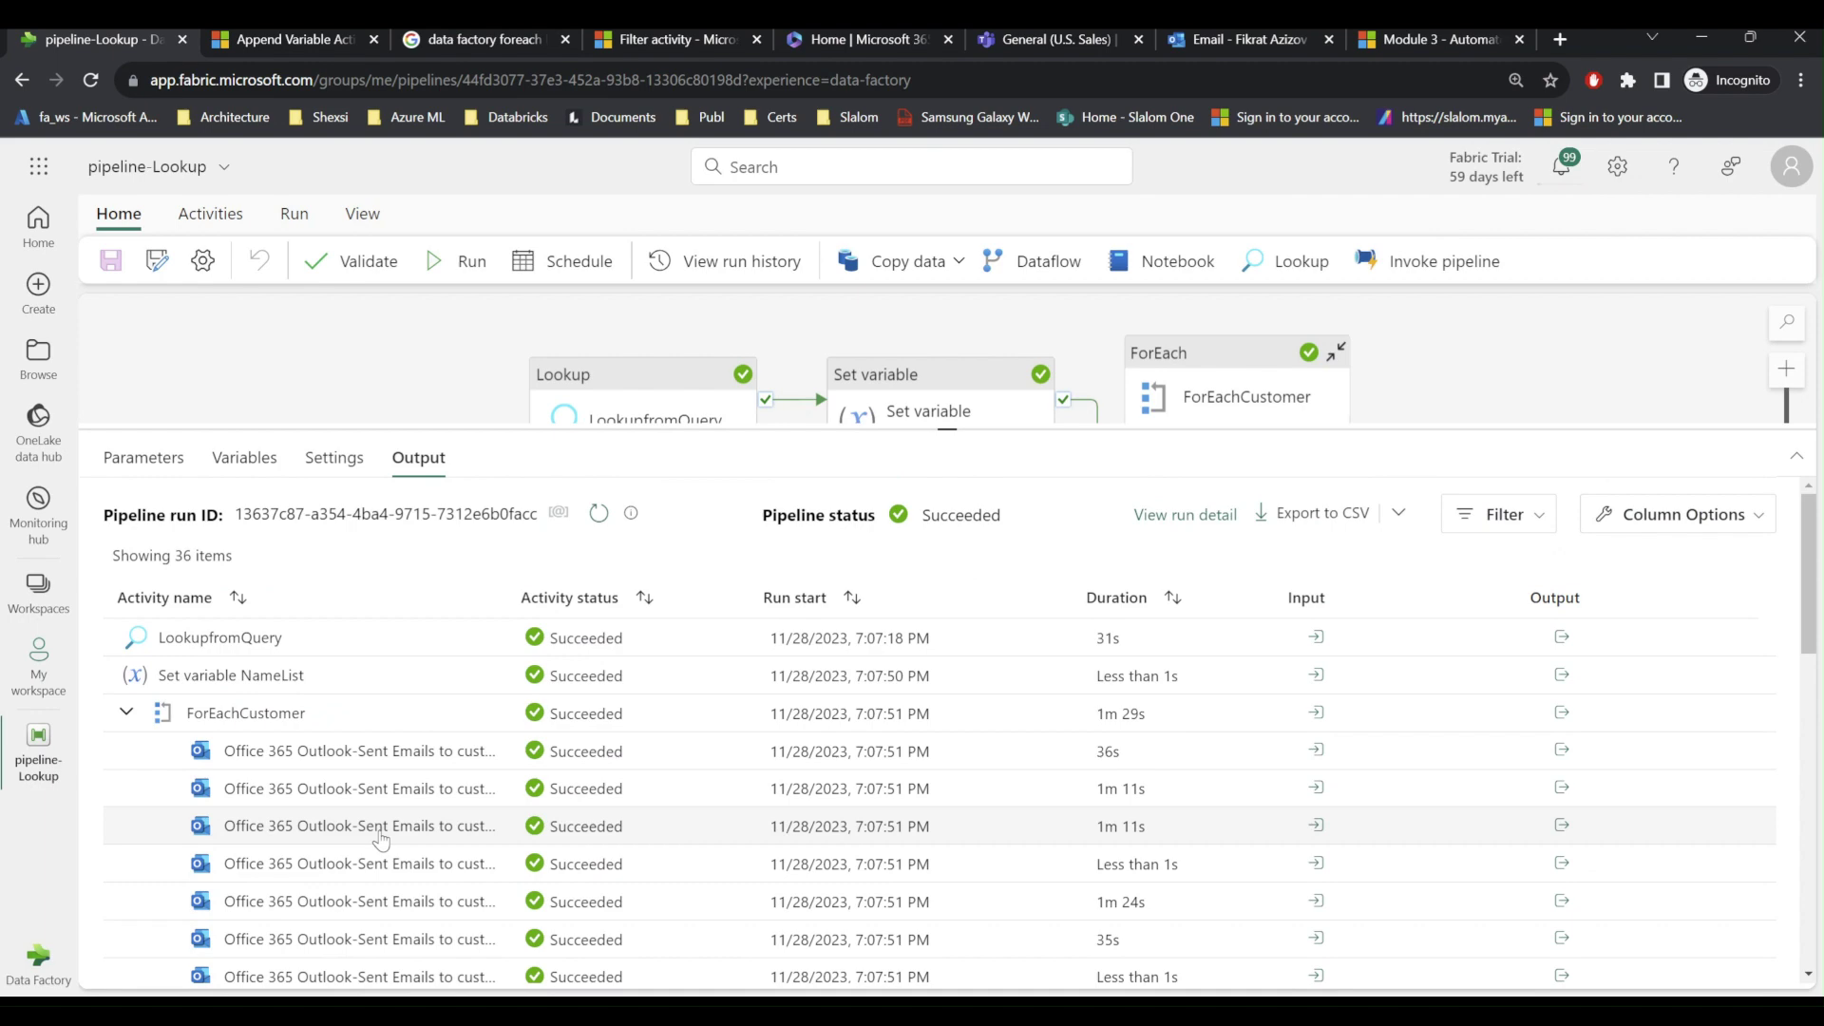
click(1218, 48)
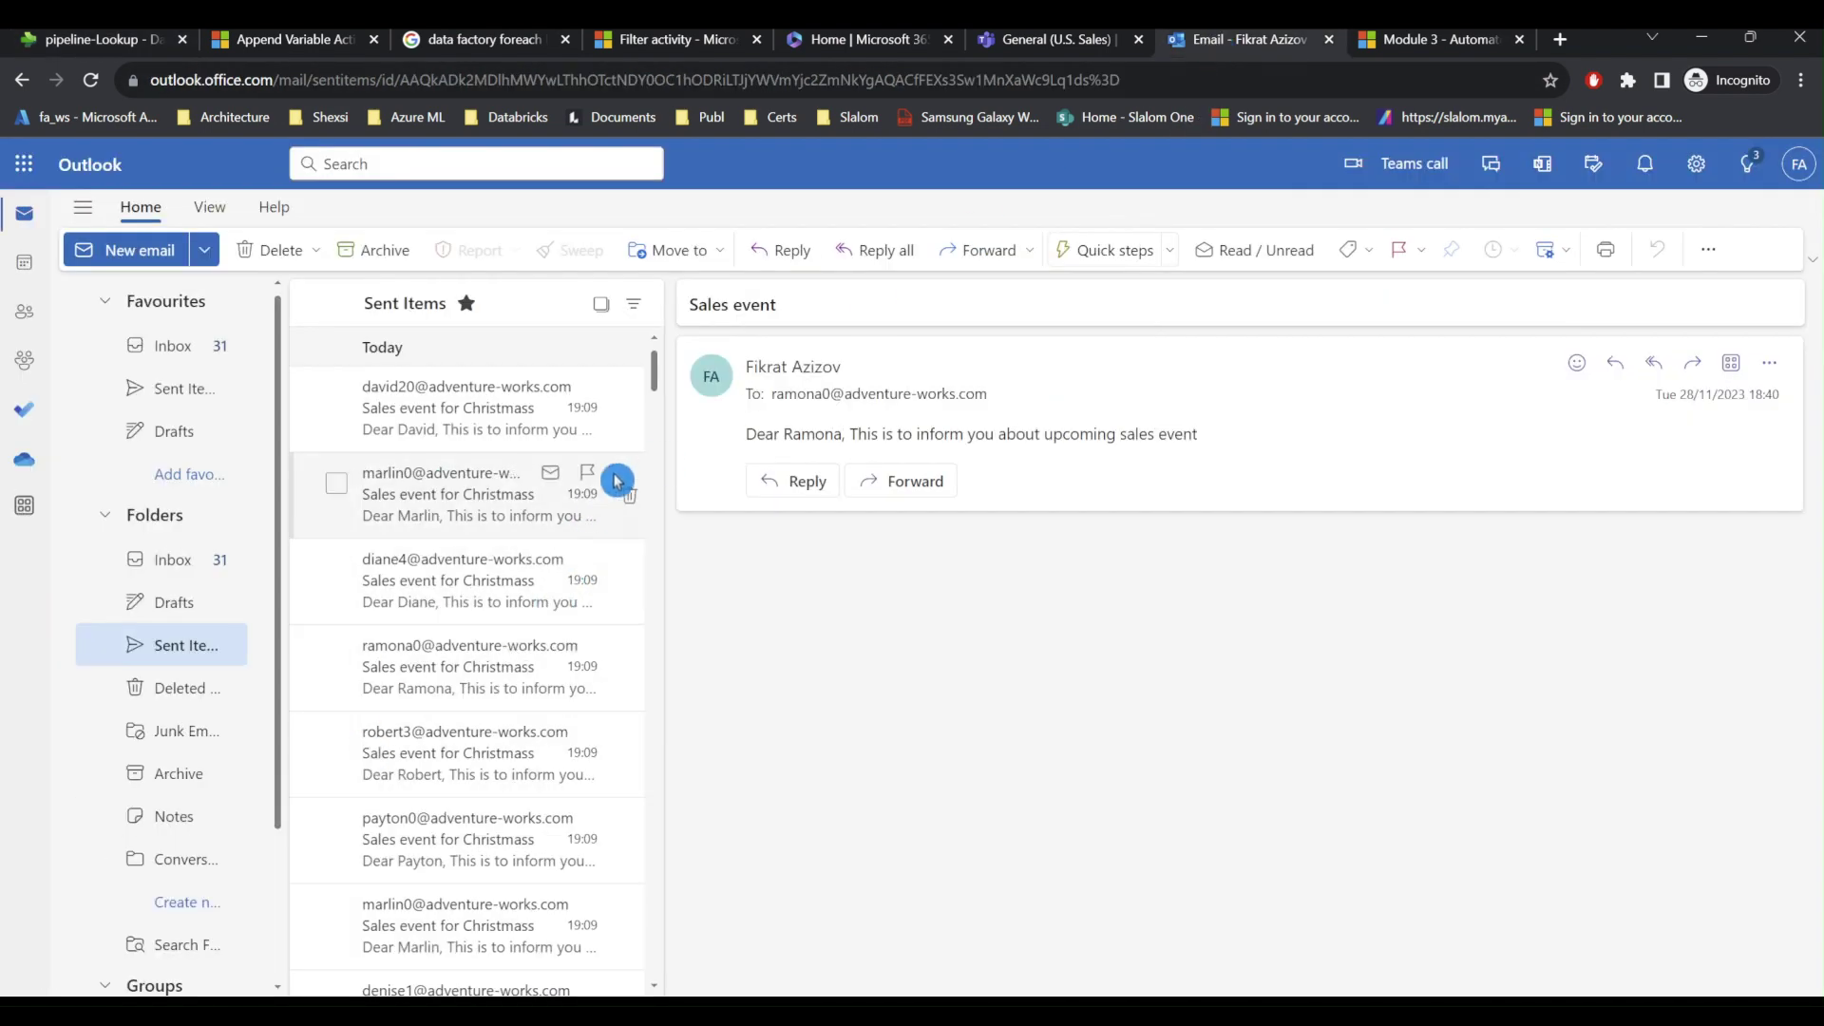
- Refresh Sent Items and open the newest 'Sales event for Christmas' email to a customer
click(173, 655)
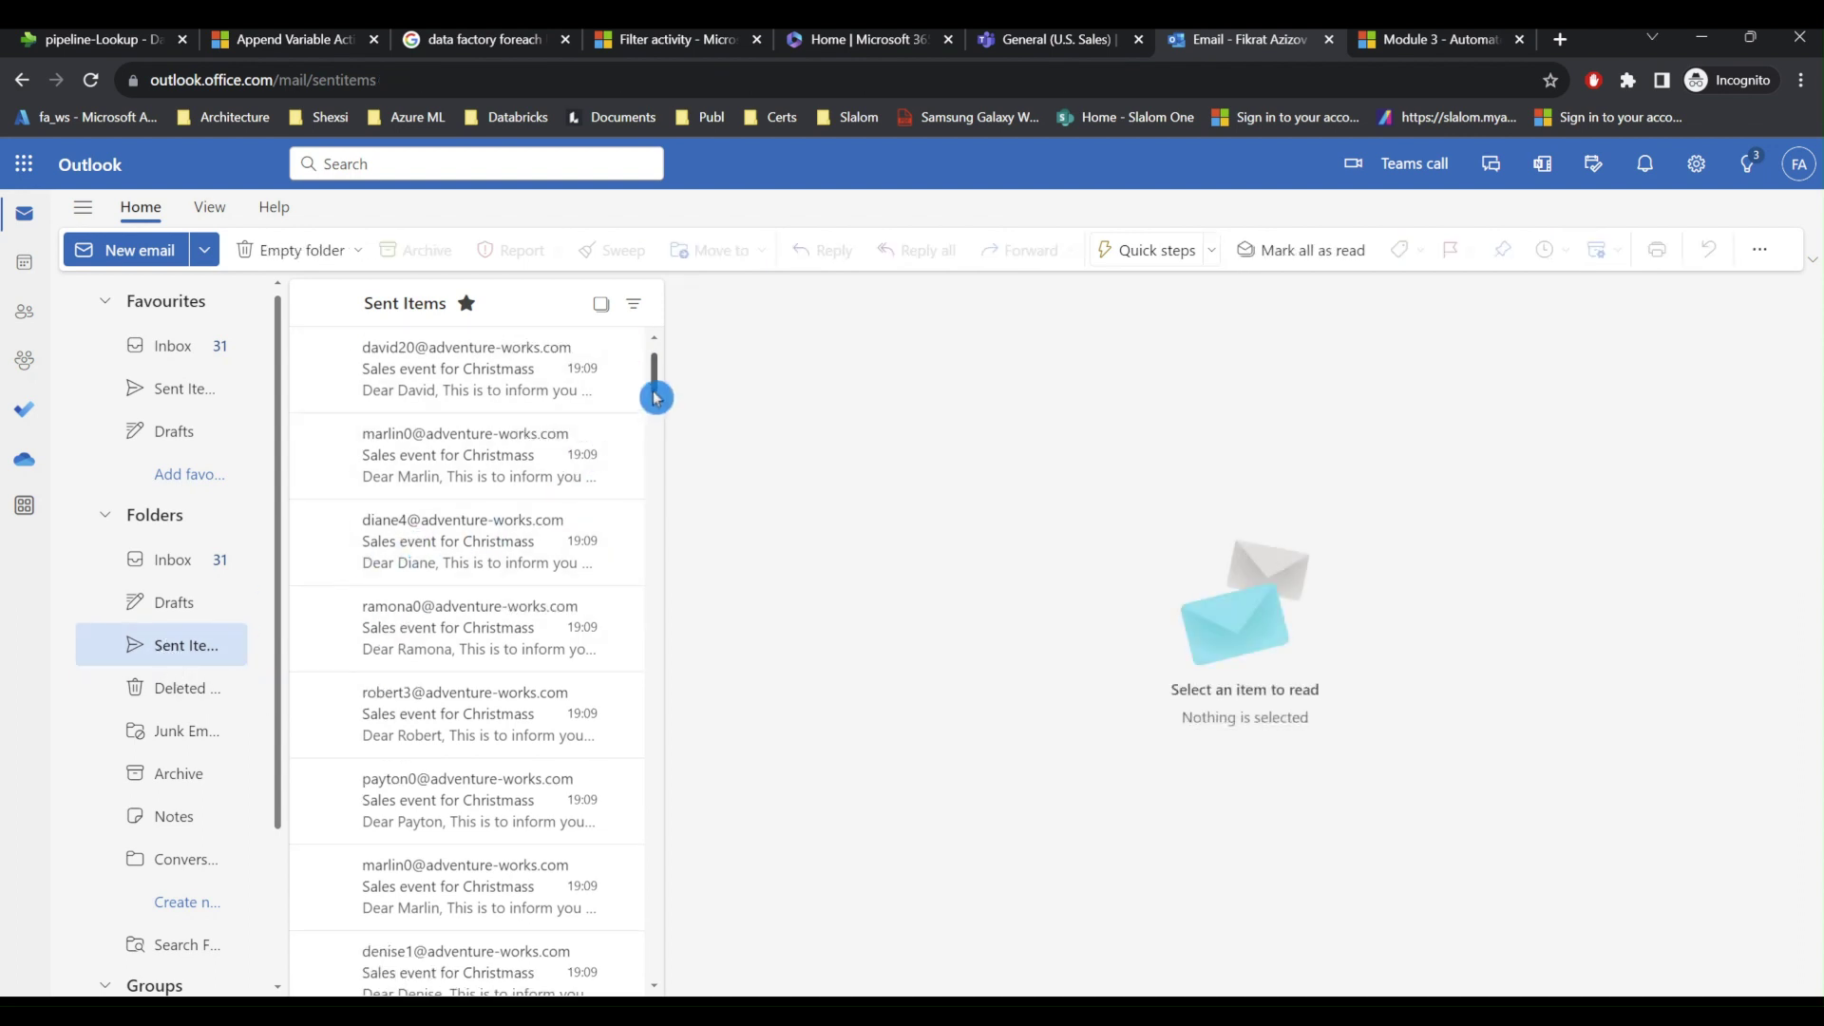
click(486, 421)
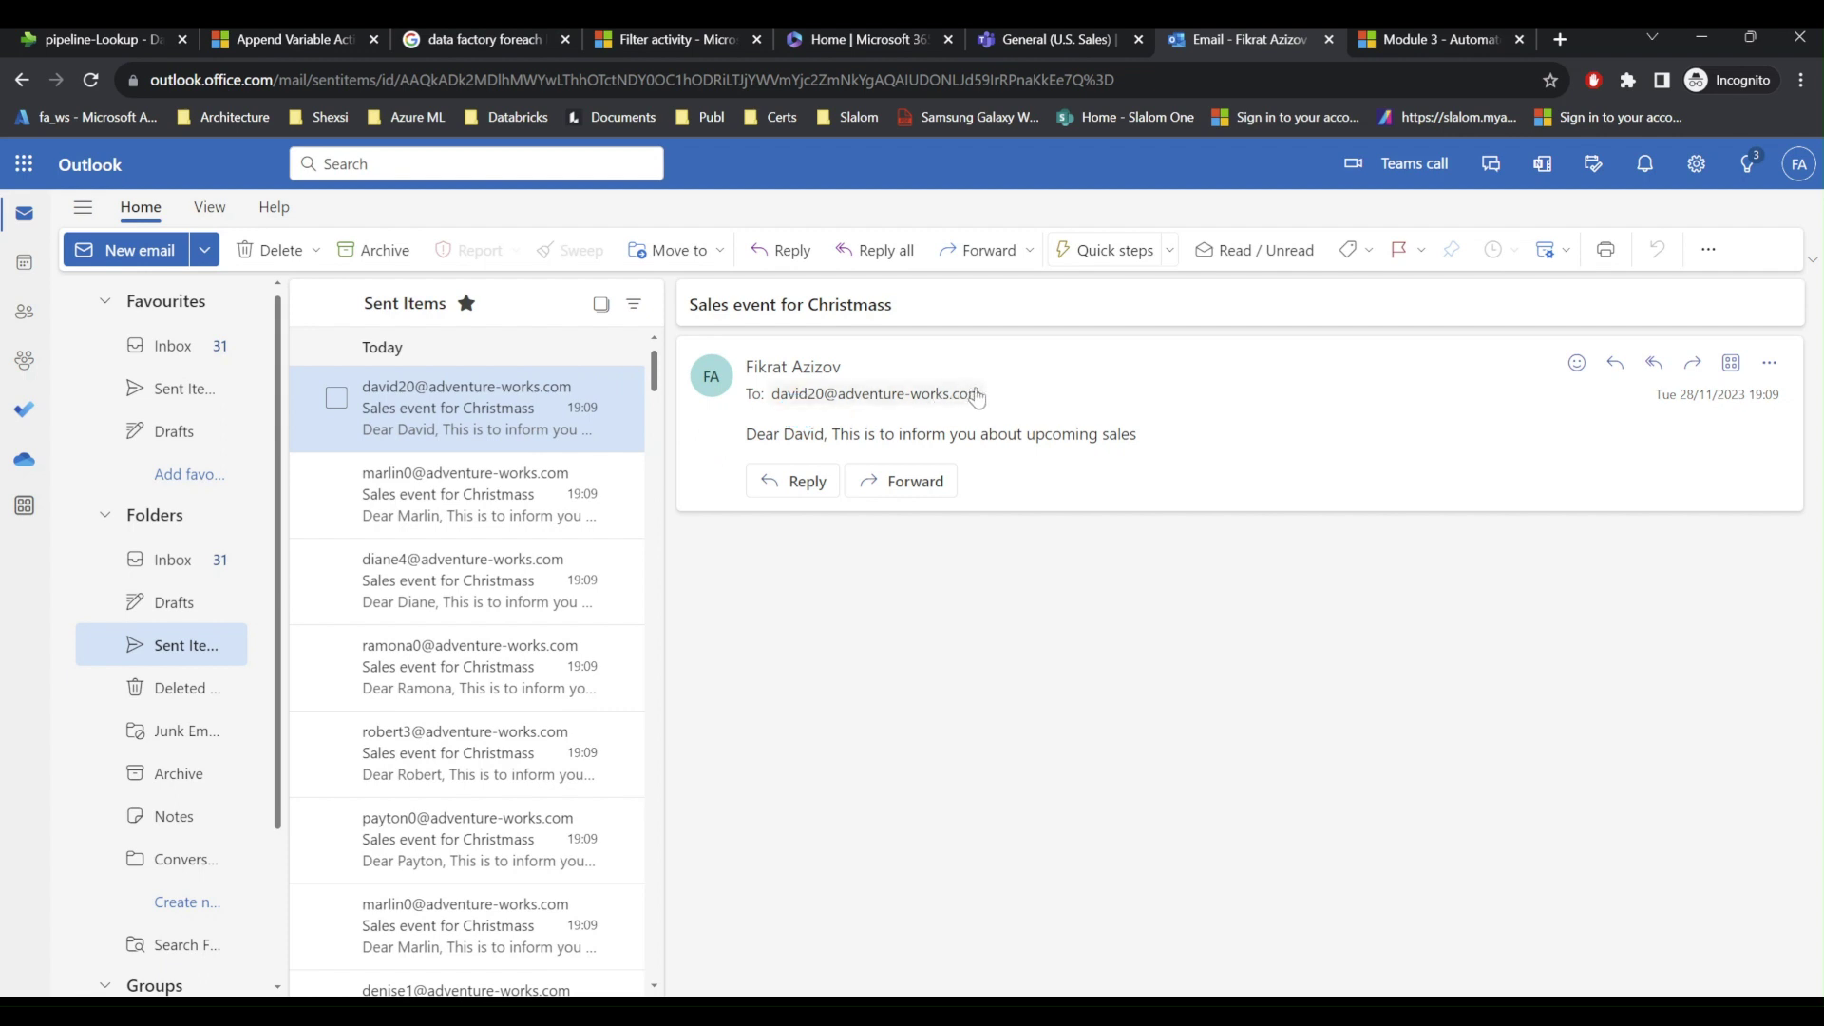
mouse_move(977, 397)
- In Teams, open the MSFT General channel to view the pipeline-Lookup completion post
click(1035, 40)
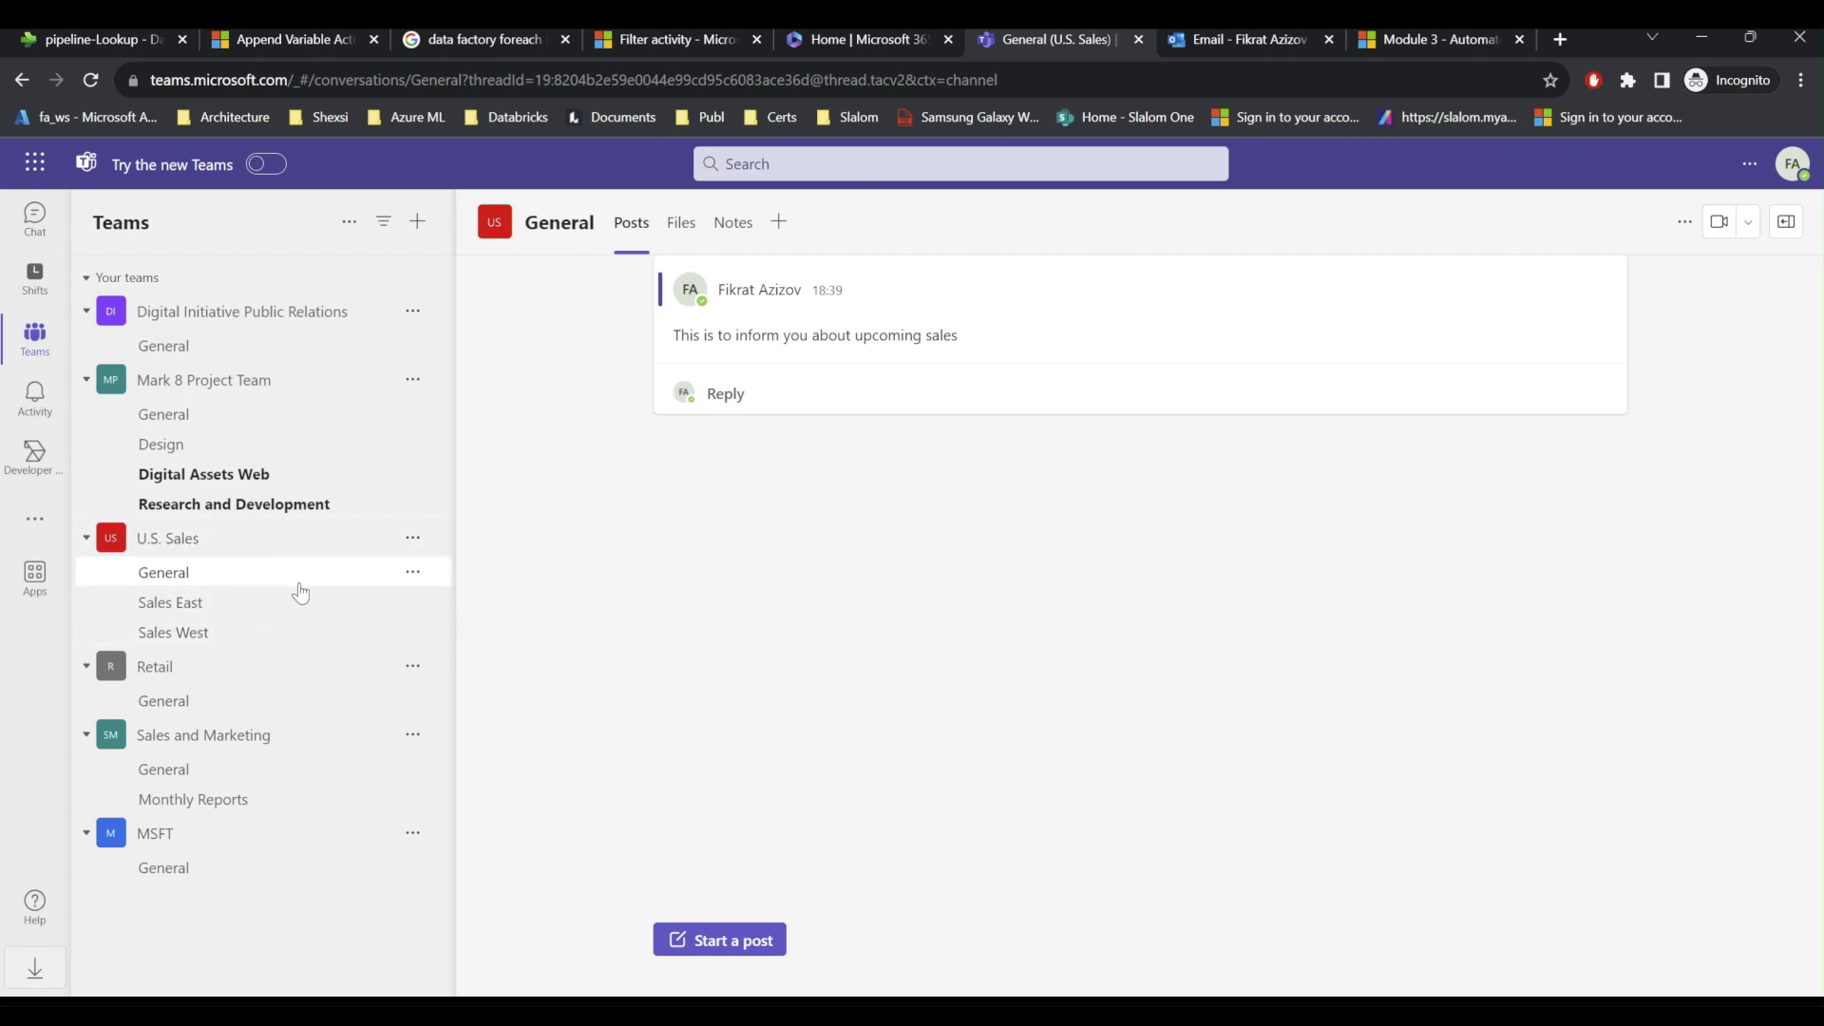
click(157, 843)
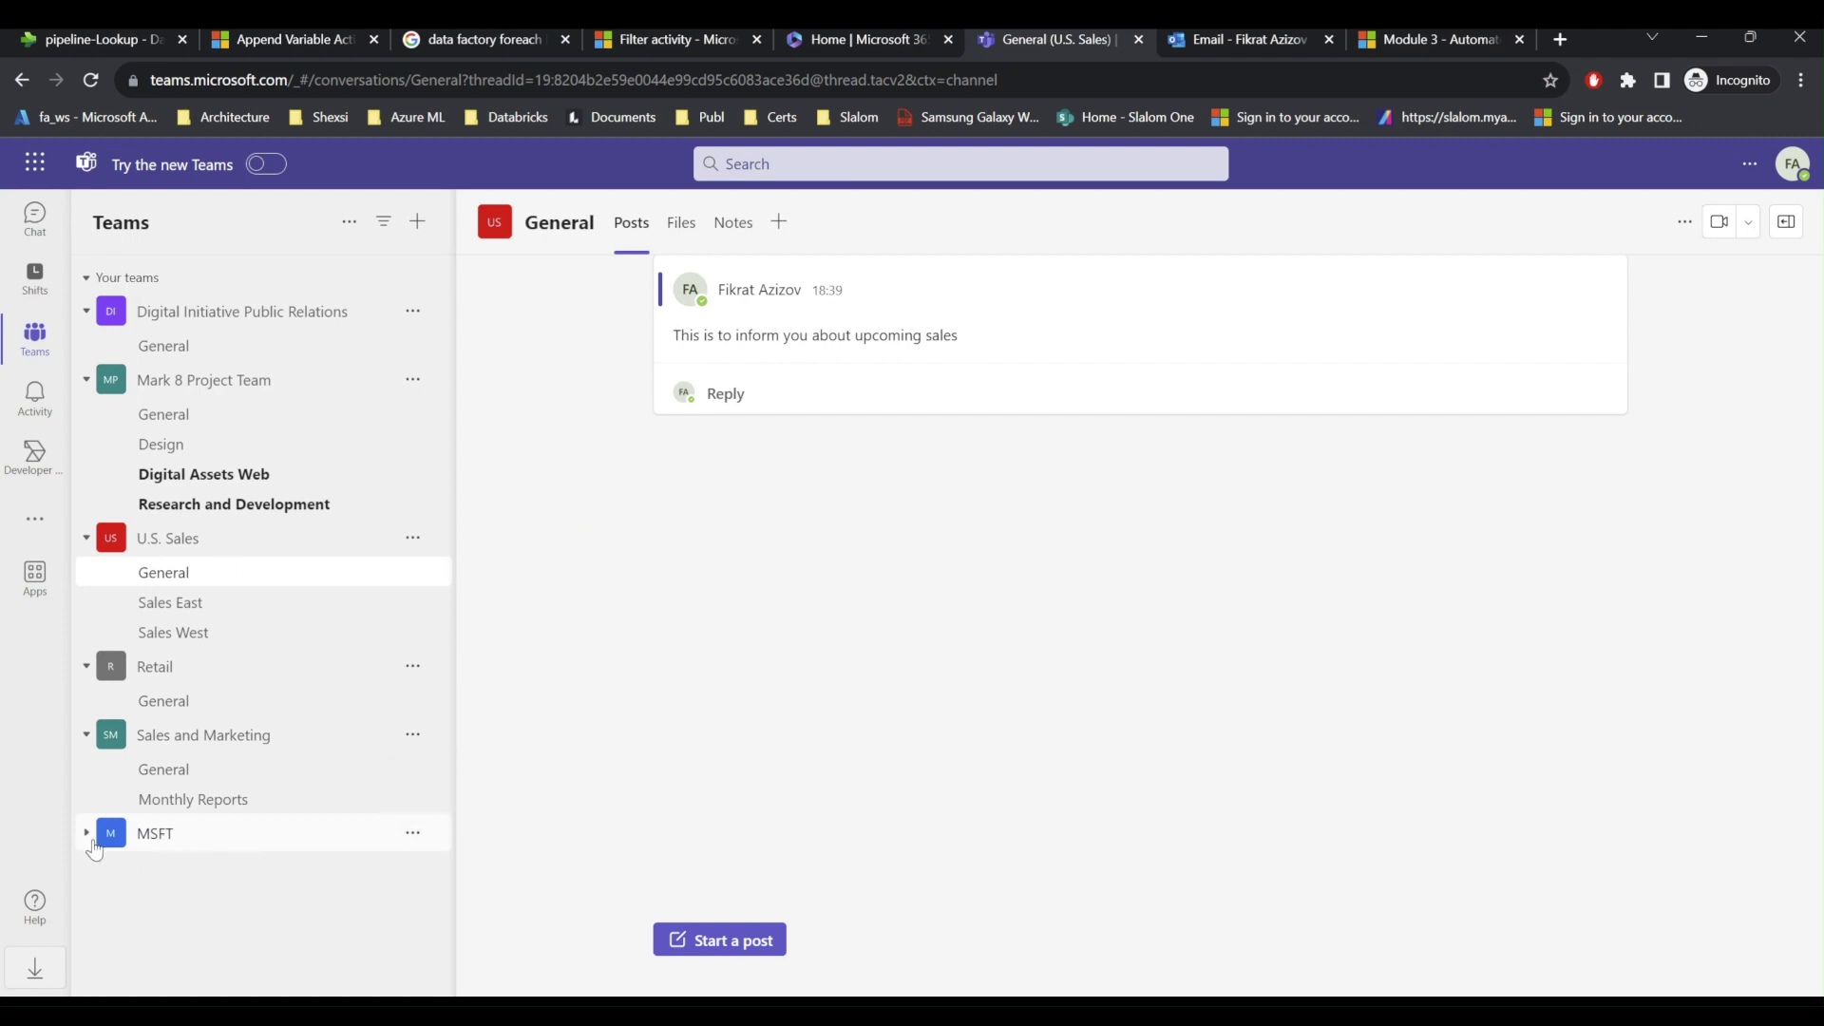
click(95, 847)
click(161, 874)
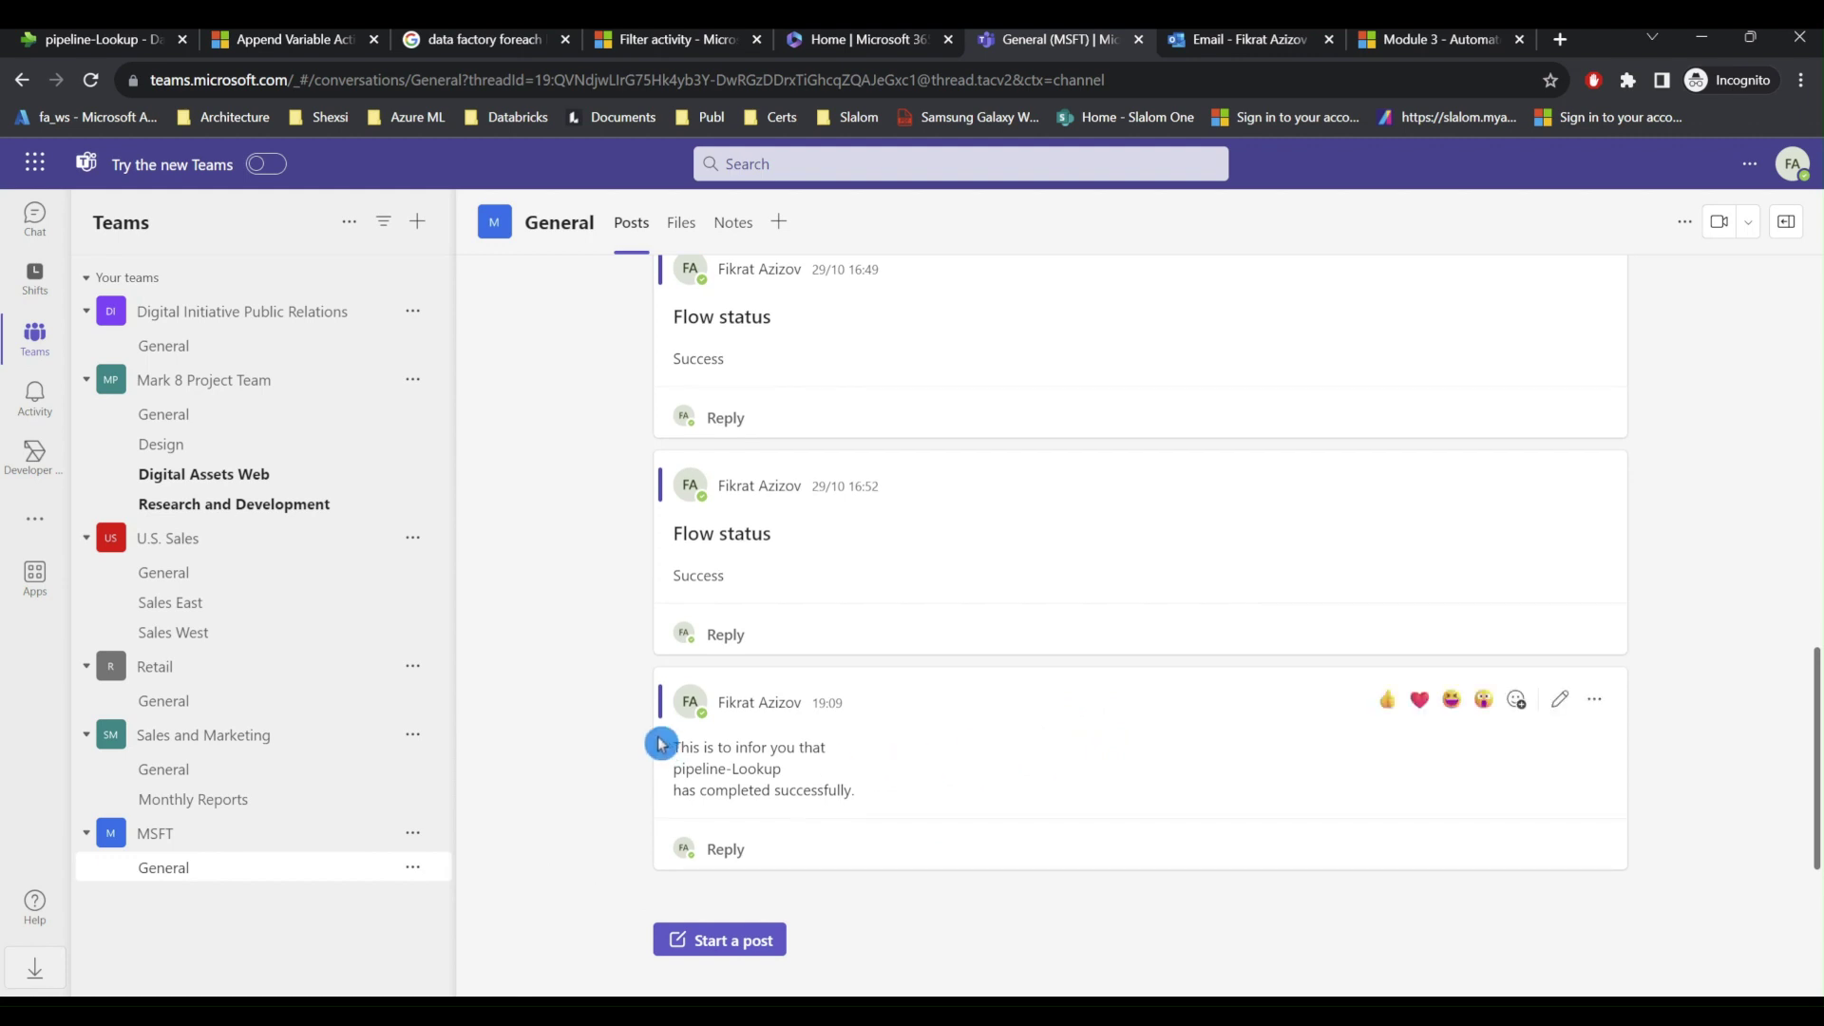
click(843, 755)
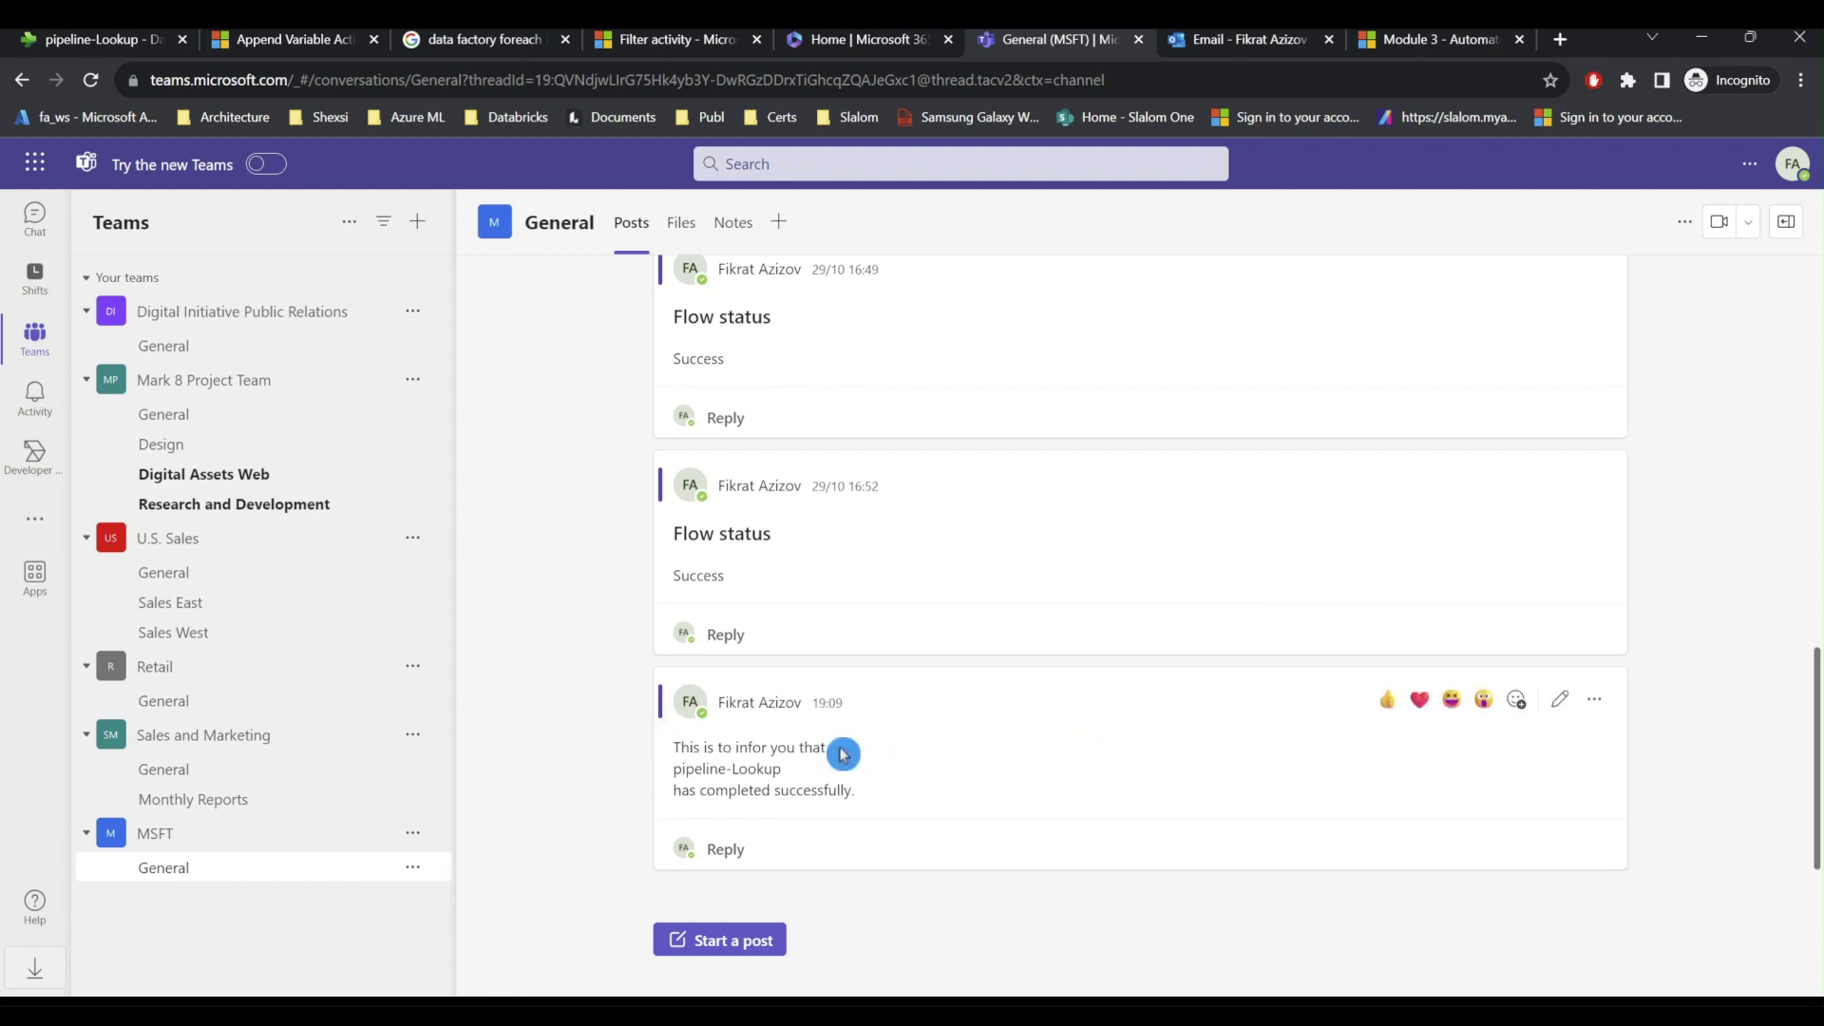
click(858, 802)
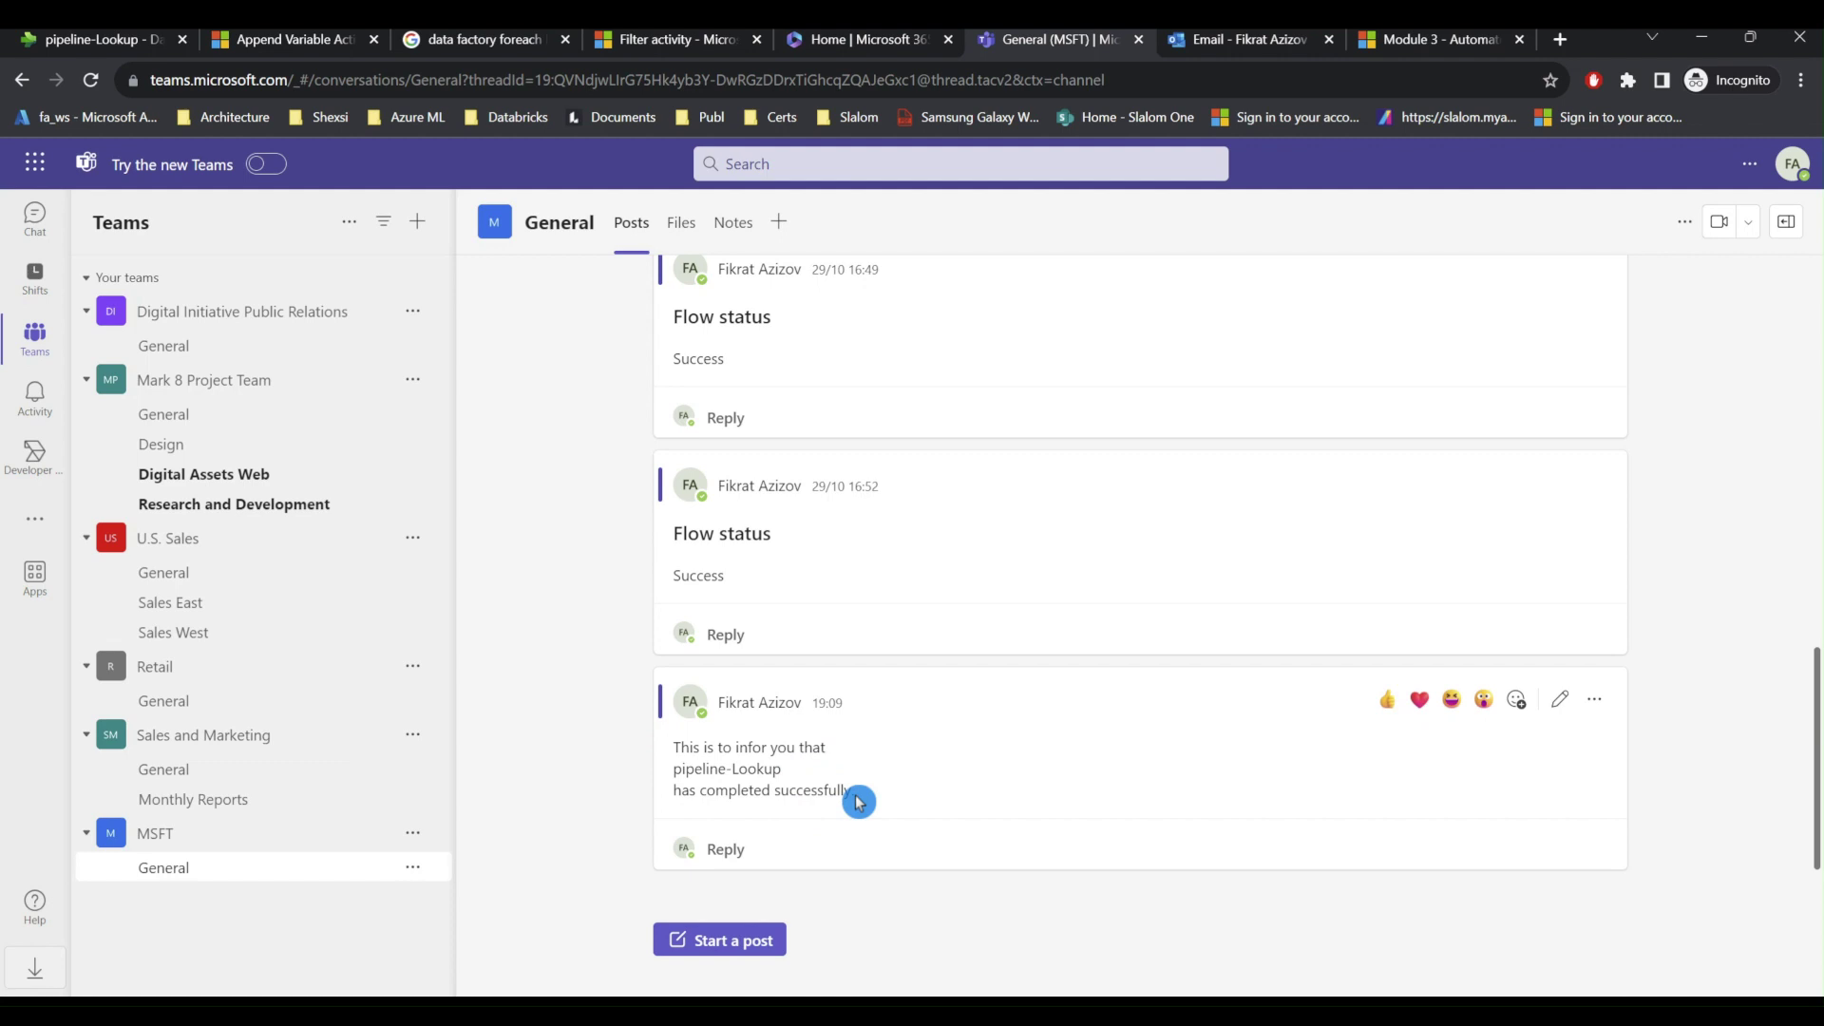
click(818, 784)
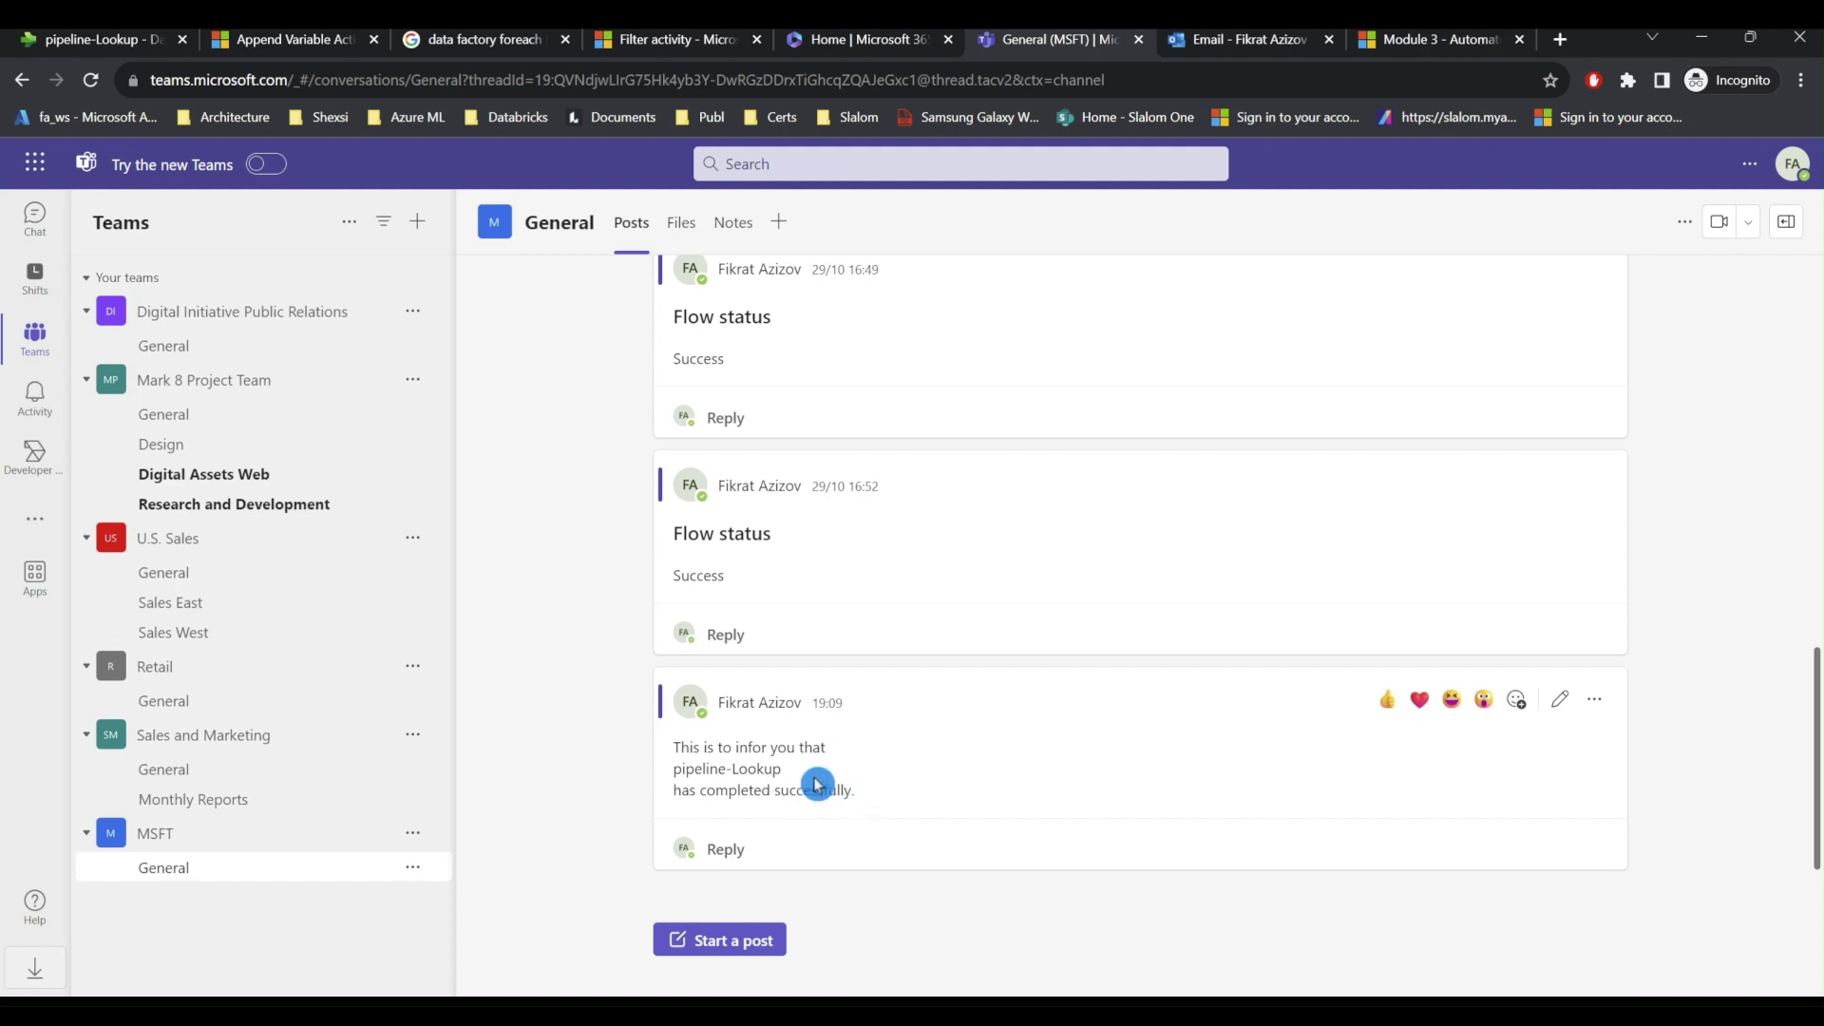